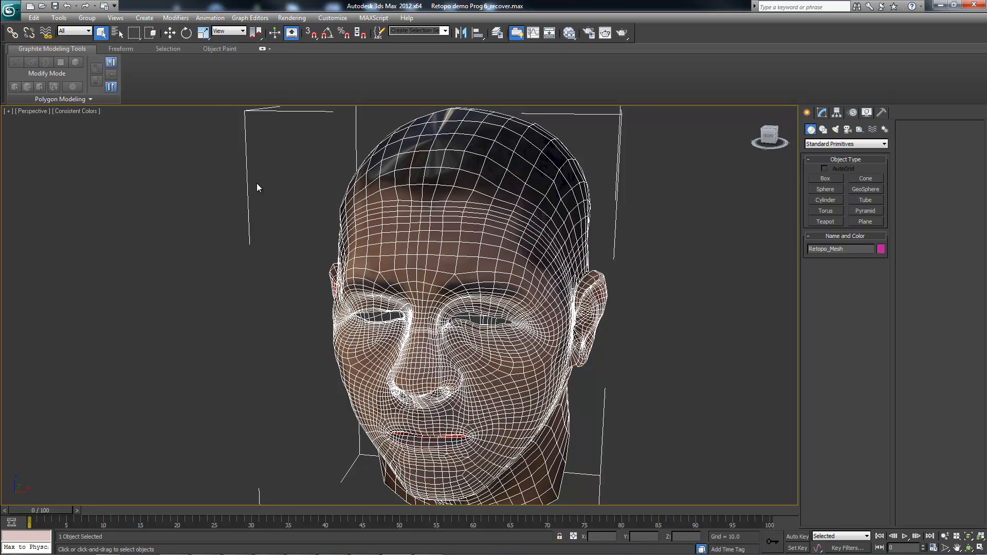
- Export only the selected Retopo_Mesh as FBX over the existing 3ds2MB file, keeping the user-defined preset
click(10, 10)
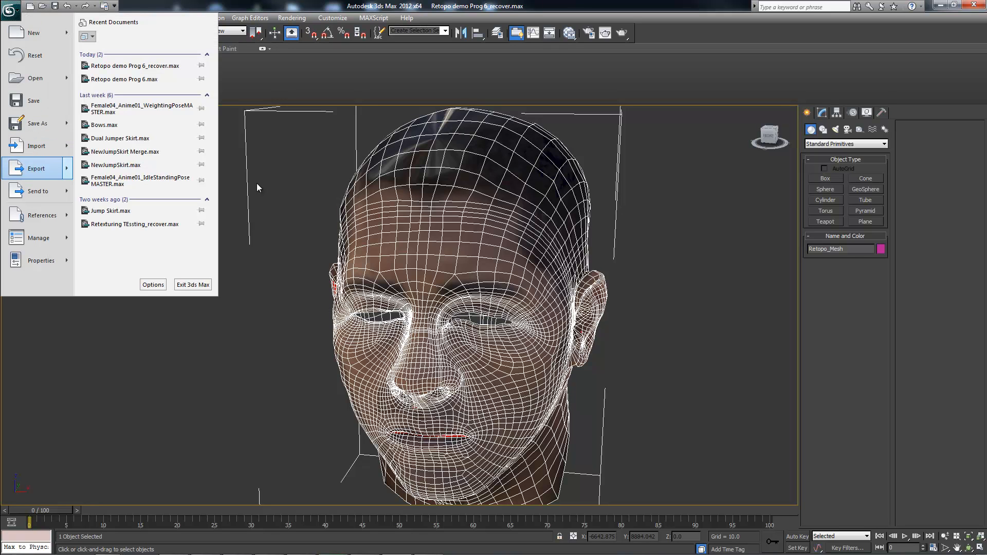
mouse_move(36, 168)
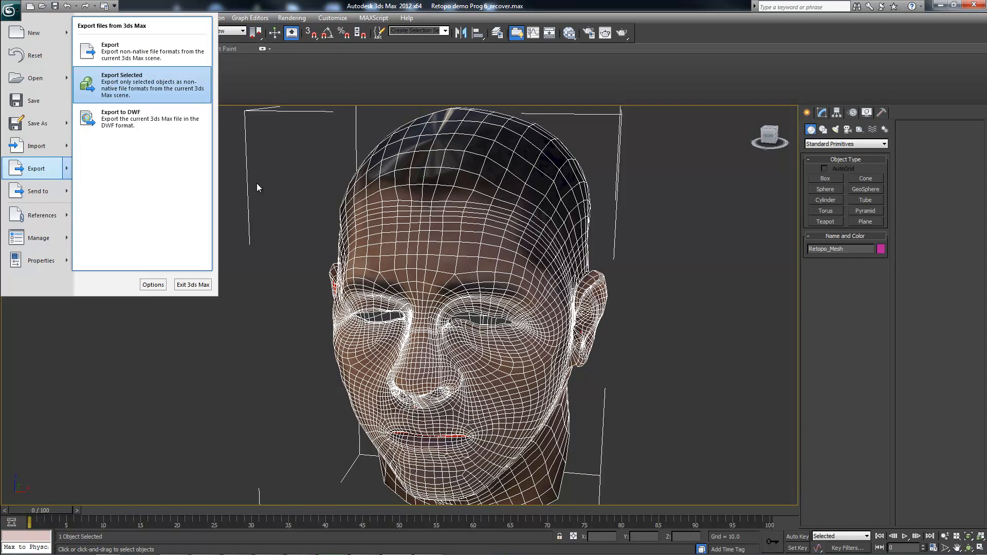
click(137, 82)
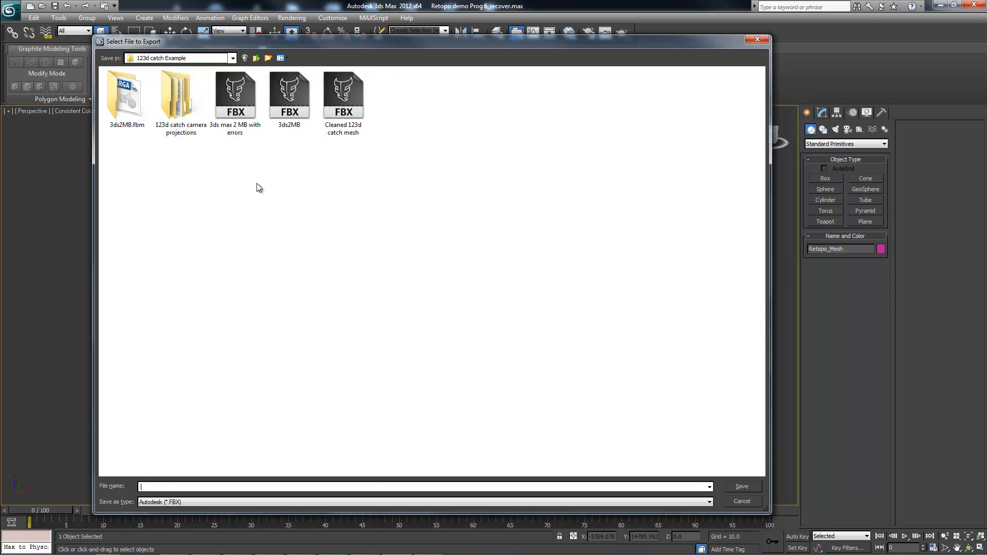
click(289, 99)
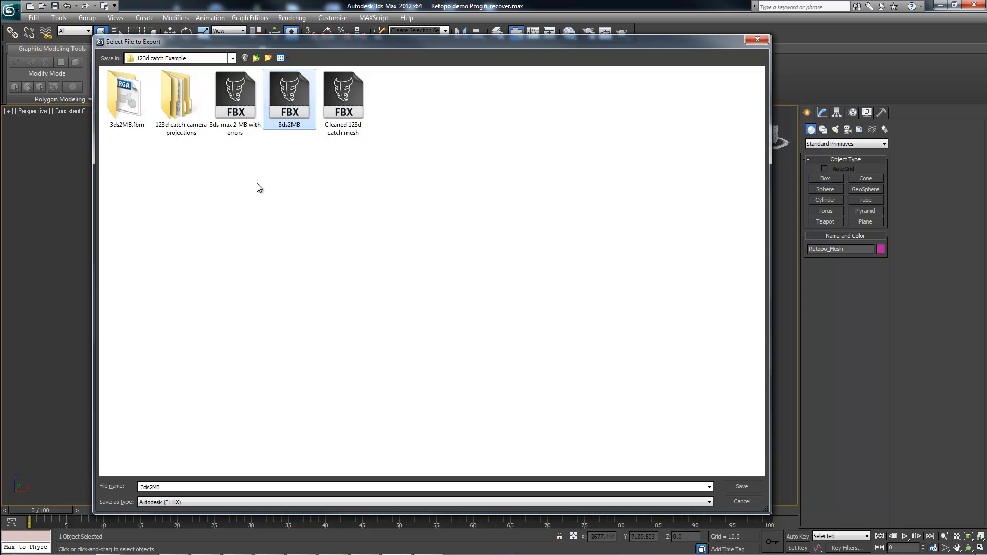
key(Return)
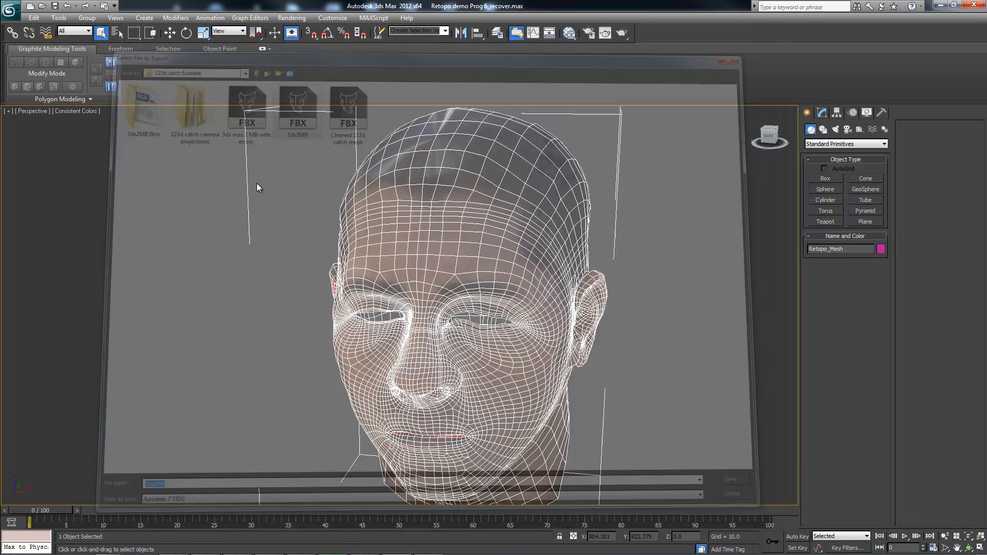
key(Return)
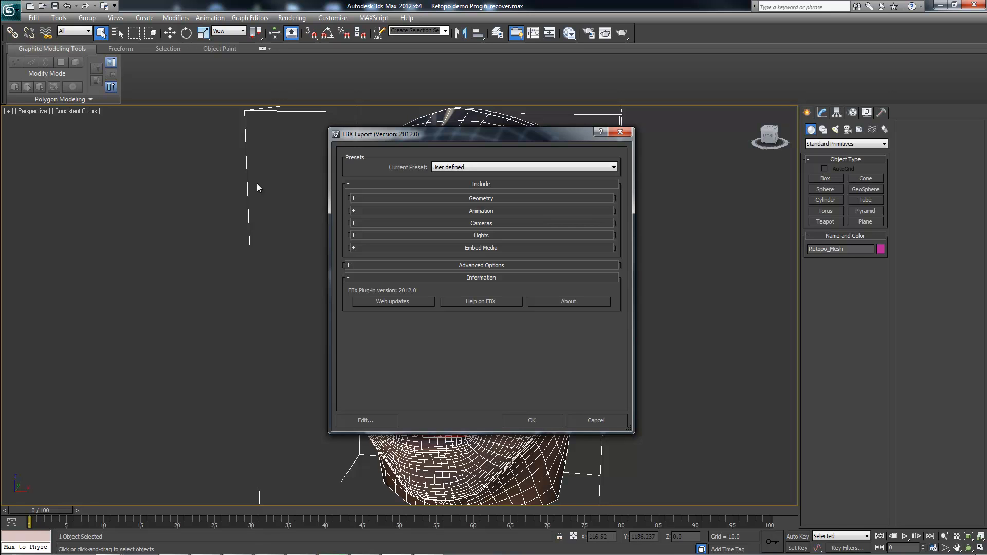
key(Return)
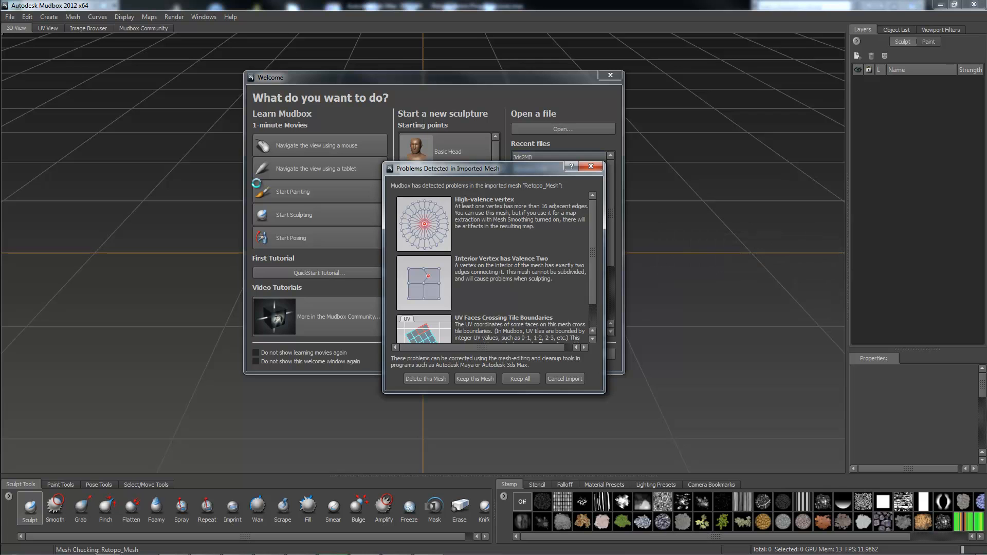
- In Mudbox, review the problems detected in the imported Retopo_Mesh and keep this mesh
scroll(493, 268, down, 3)
scroll(493, 268, up, 3)
scroll(257, 183, down, 2)
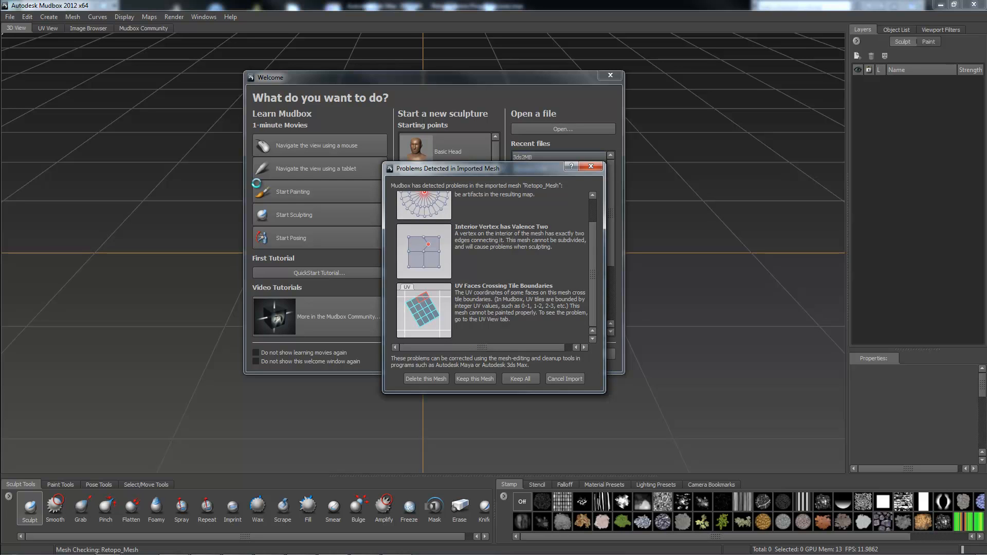
scroll(257, 184, up, 2)
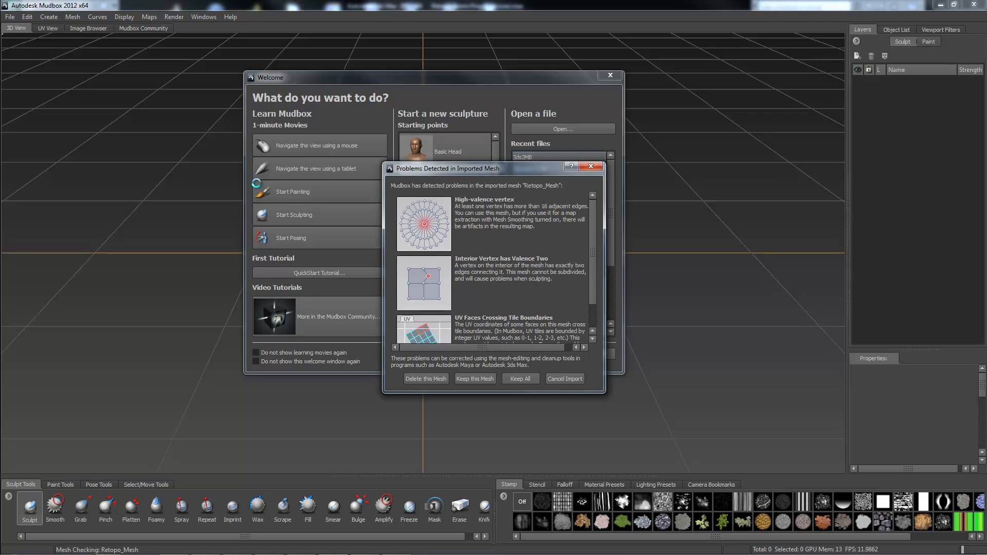
scroll(257, 184, down, 2)
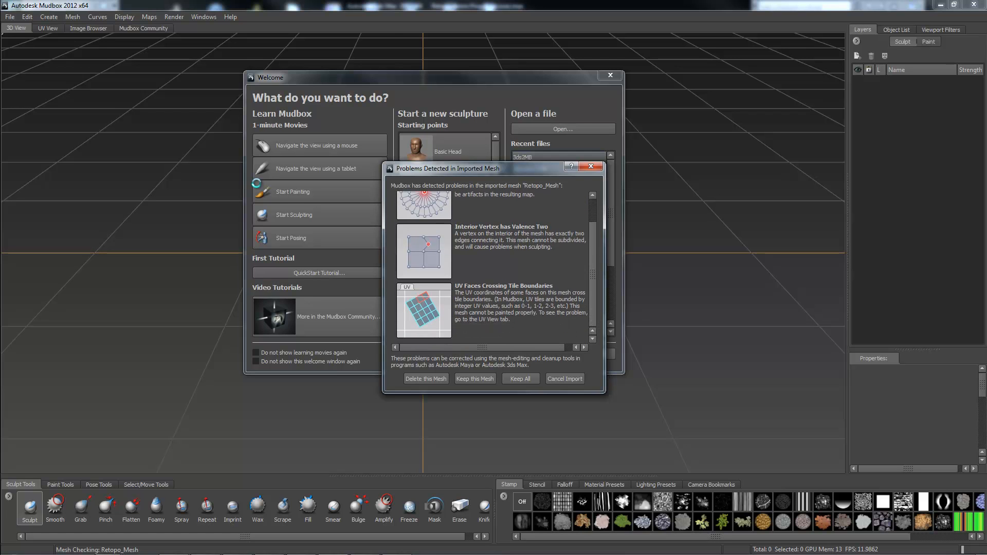
scroll(257, 183, up, 2)
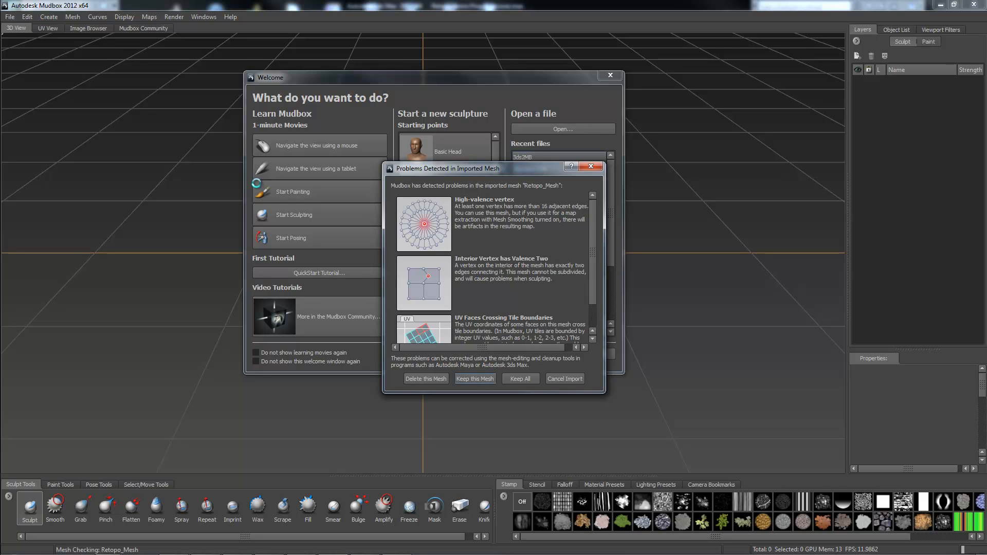
key(Return)
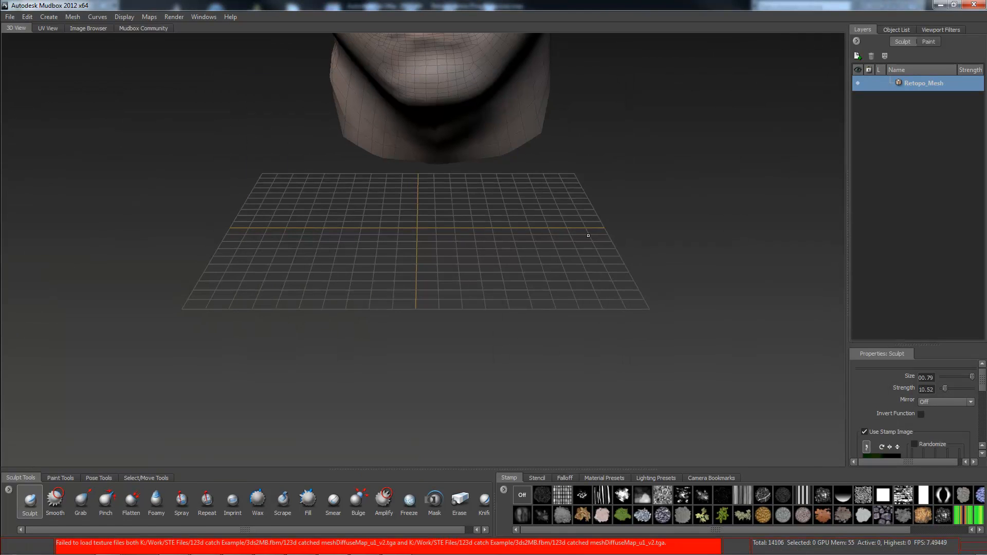
- Frame the imported head and inspect it from several angles with and without the wireframe
key(f)
alt+drag(607, 376, 567, 323)
alt+middle_drag(567, 323, 560, 344)
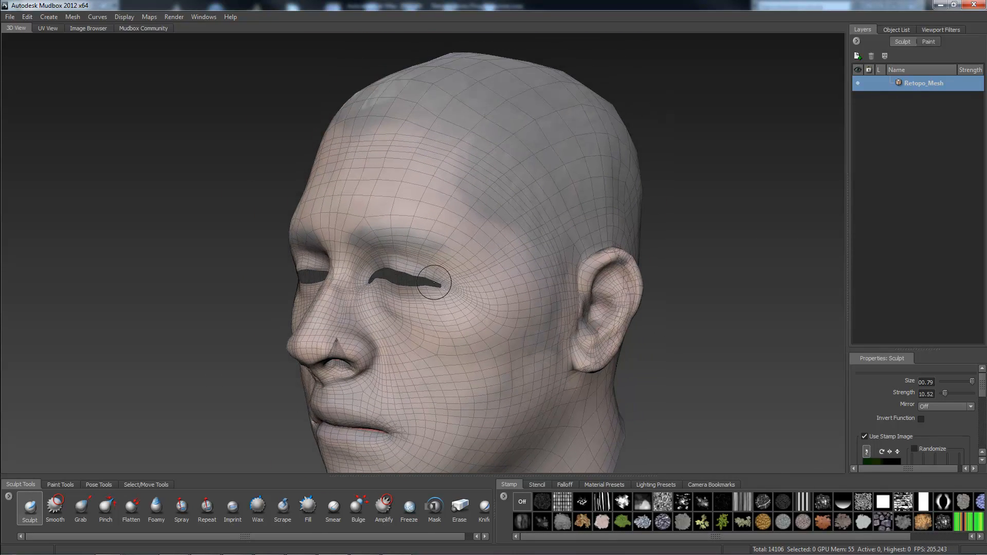
mouse_move(421, 298)
alt+mouse_down()
mouse_move(434, 237)
mouse_move(360, 266)
mouse_move(260, 238)
mouse_move(282, 231)
mouse_move(297, 286)
alt+mouse_up()
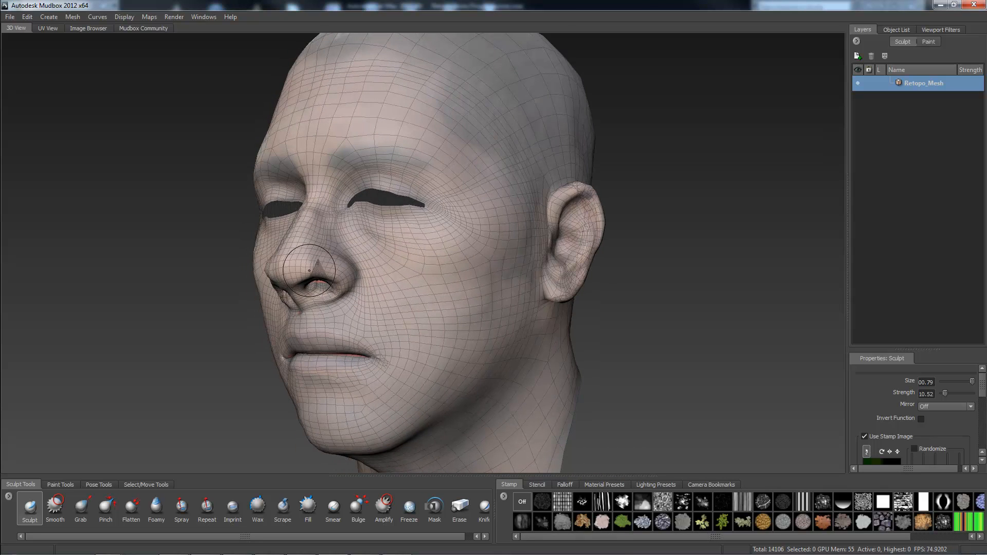
key(w)
alt+middle_drag(535, 337, 625, 330)
mouse_move(656, 305)
alt+mouse_down()
mouse_move(582, 310)
mouse_move(649, 305)
alt+mouse_up()
key(w)
mouse_move(487, 295)
alt+mouse_down()
mouse_move(460, 329)
mouse_move(410, 217)
mouse_move(391, 219)
mouse_move(383, 241)
mouse_move(363, 240)
mouse_move(299, 202)
alt+mouse_up()
mouse_move(449, 155)
alt+mouse_down()
mouse_move(504, 233)
mouse_move(470, 198)
mouse_move(447, 198)
mouse_move(515, 265)
mouse_move(478, 246)
mouse_move(520, 246)
mouse_move(463, 247)
mouse_move(561, 243)
mouse_move(539, 244)
alt+mouse_up()
key(w)
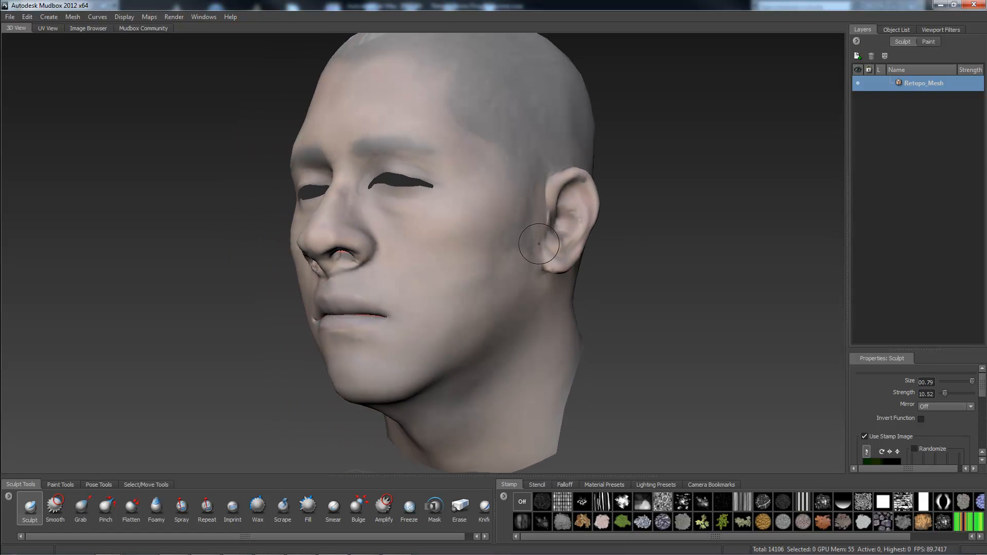
mouse_move(514, 229)
alt+mouse_down()
mouse_move(511, 264)
mouse_move(493, 265)
alt+mouse_up()
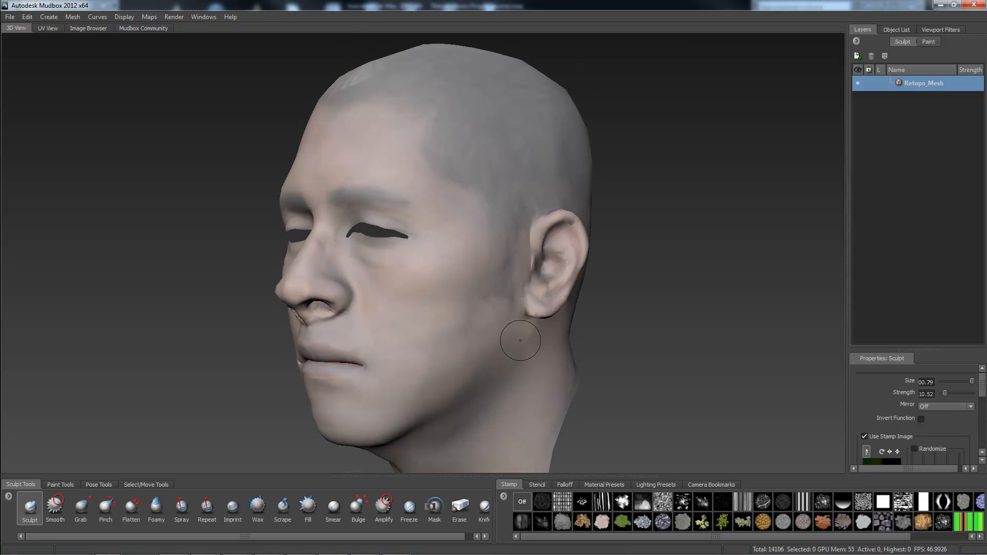
- Try to subdivide the head mesh and highlight the edges affected by the subdivision error
key(shift+d)
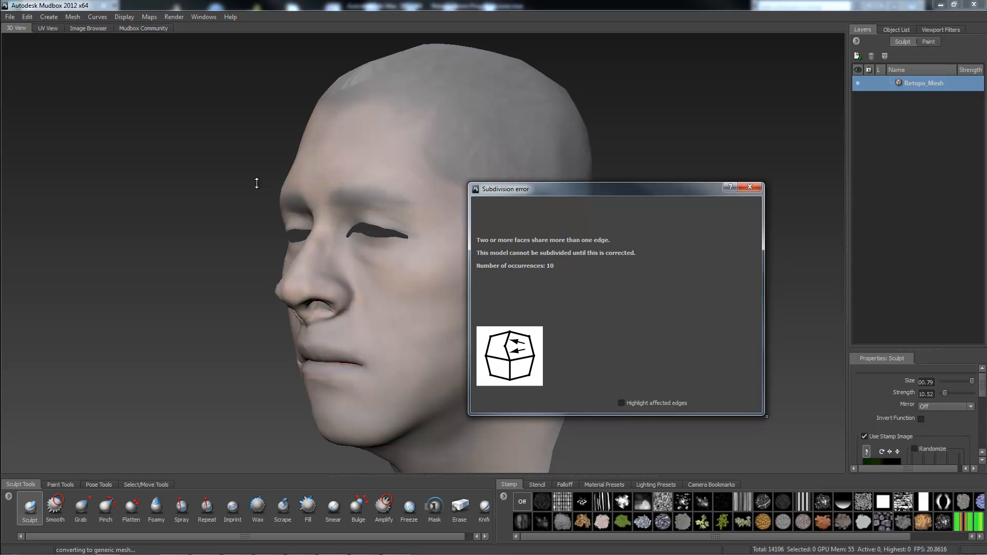
click(622, 403)
drag(592, 189, 773, 229)
- Examine the highlighted edges around the eyes and nose bridge at close range with the wireframe shown
alt+drag(371, 180, 412, 225)
mouse_move(412, 225)
alt+right_down()
mouse_move(460, 208)
mouse_move(513, 267)
alt+right_up()
alt+middle_drag(347, 271, 429, 271)
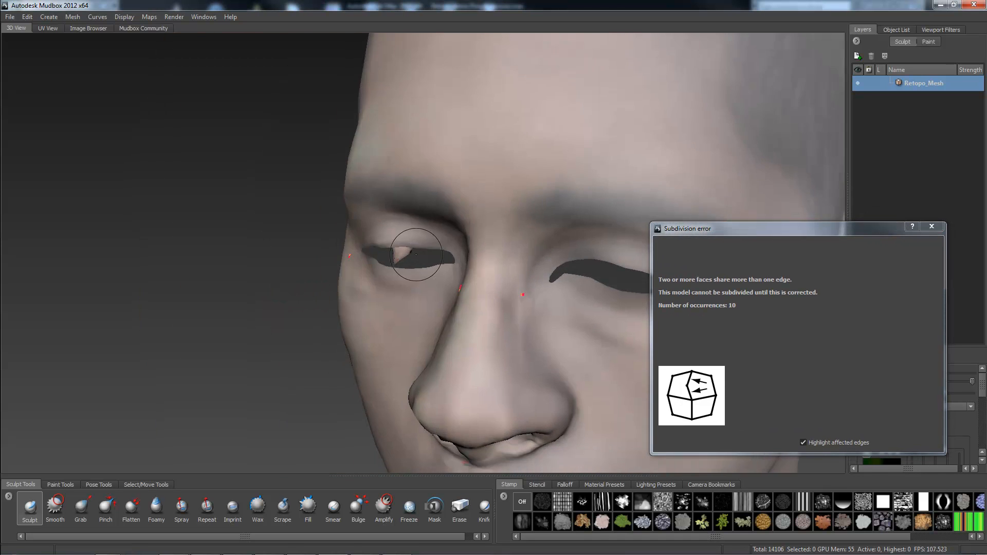
alt+drag(430, 271, 393, 239)
alt+right_drag(393, 239, 484, 239)
alt+drag(422, 249, 349, 236)
key(w)
alt+right_drag(349, 236, 386, 268)
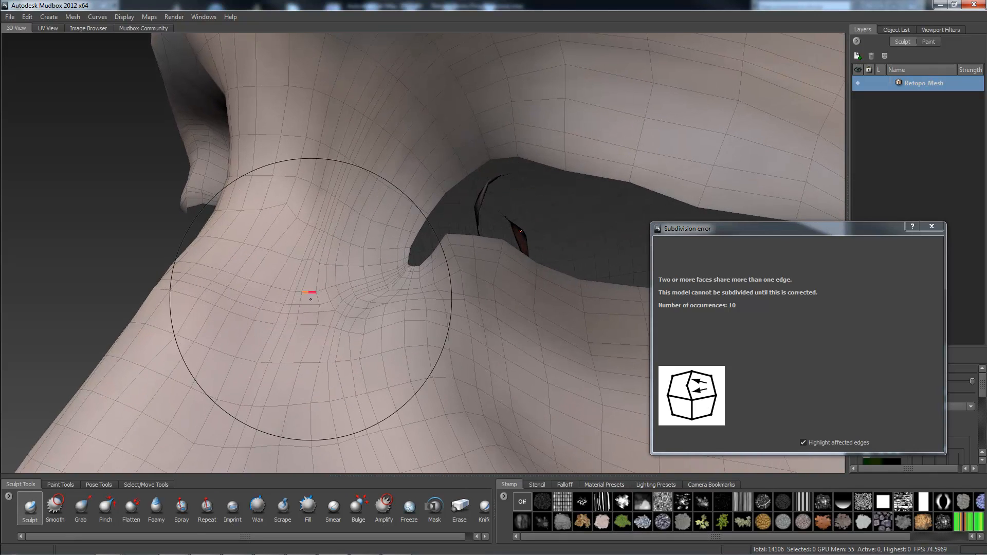
- Examine the side of the face and the inside of the ear for highlighted problem edges
mouse_move(284, 296)
alt+mouse_down()
mouse_move(421, 298)
mouse_move(348, 282)
mouse_move(379, 286)
mouse_move(379, 258)
mouse_move(334, 246)
mouse_move(304, 257)
alt+mouse_up()
mouse_move(305, 257)
alt+right_down()
mouse_move(328, 190)
mouse_move(353, 192)
mouse_move(360, 167)
alt+right_up()
alt+drag(253, 236, 337, 251)
mouse_move(278, 270)
alt+mouse_down()
mouse_move(268, 258)
mouse_move(330, 248)
alt+mouse_up()
alt+right_drag(331, 248, 401, 263)
alt+drag(164, 278, 379, 248)
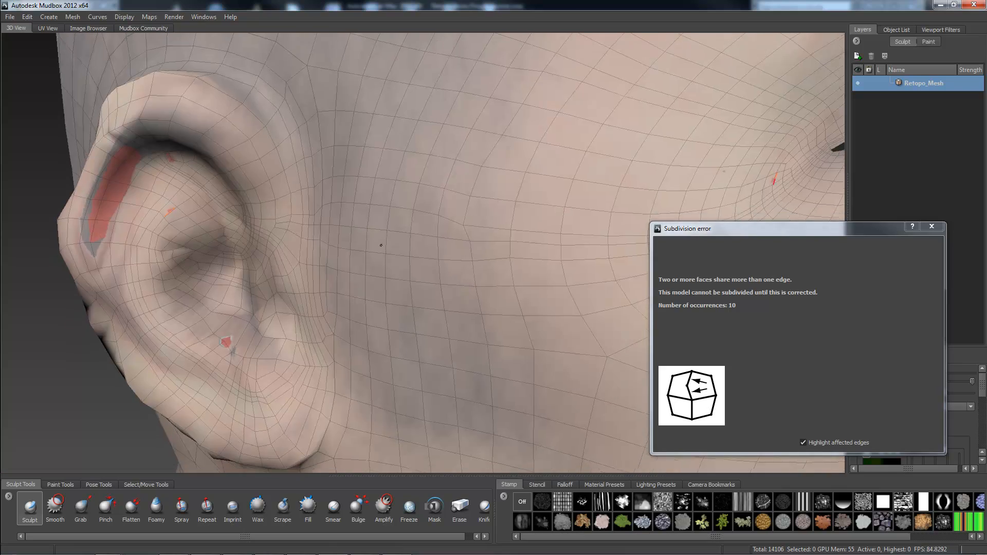
alt+right_drag(379, 247, 368, 267)
mouse_move(309, 286)
alt+mouse_down()
mouse_move(330, 278)
mouse_move(344, 286)
alt+mouse_up()
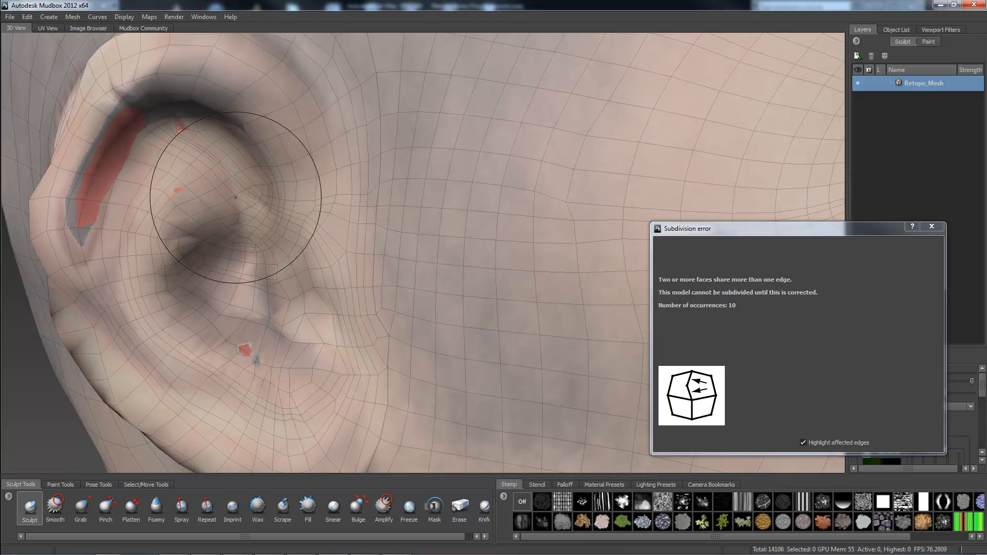
alt+right_drag(355, 247, 337, 221)
alt+drag(337, 221, 423, 203)
alt+drag(296, 194, 458, 245)
alt+right_drag(463, 244, 544, 226)
mouse_move(545, 227)
alt+mouse_down()
mouse_move(524, 220)
mouse_move(460, 254)
mouse_move(397, 242)
alt+mouse_up()
alt+middle_drag(397, 241, 524, 260)
mouse_move(385, 241)
alt+right_down()
mouse_move(379, 315)
mouse_move(363, 234)
mouse_move(368, 252)
mouse_move(396, 233)
alt+right_up()
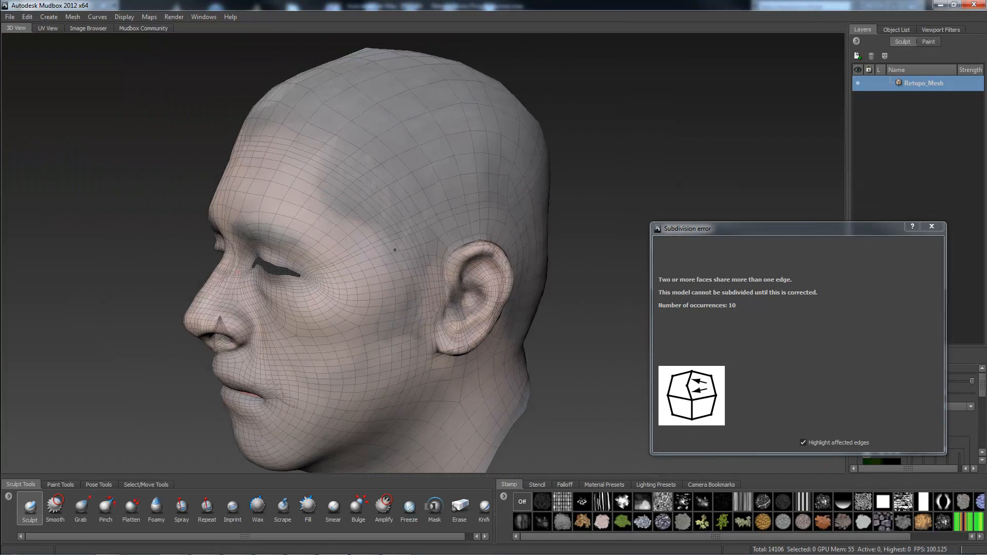
- Examine the highlighted edge on the nose bridge beside the inner eye corner
alt+drag(419, 219, 551, 221)
alt+middle_drag(258, 249, 387, 206)
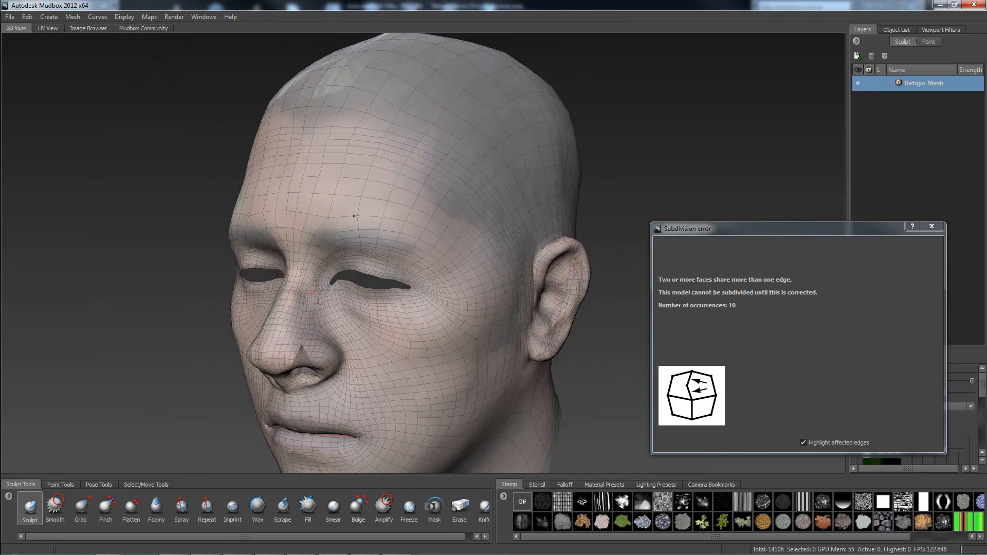
alt+right_drag(305, 213, 441, 443)
mouse_move(391, 240)
alt+mouse_down()
mouse_move(397, 278)
mouse_move(386, 251)
alt+mouse_up()
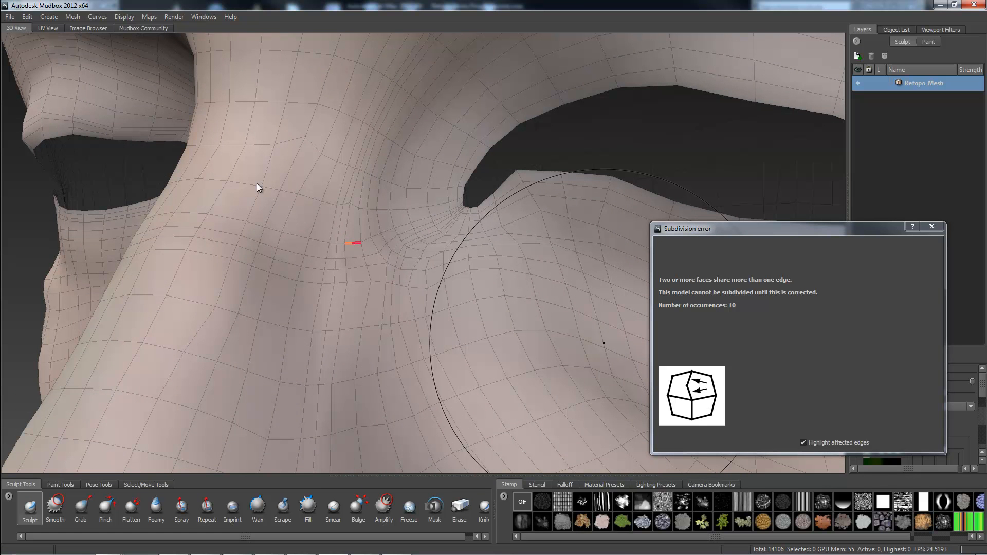
alt+drag(387, 245, 395, 275)
alt+right_drag(395, 274, 410, 349)
mouse_move(409, 348)
alt+mouse_down()
mouse_move(406, 329)
mouse_move(297, 252)
alt+mouse_up()
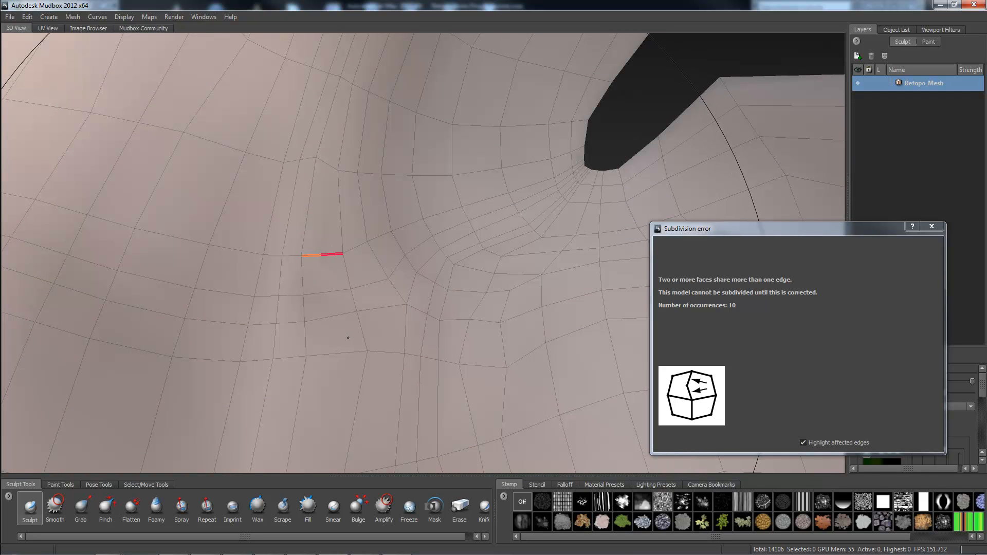
- Switch to 3ds Max and start vertex editing on Retopo_Mesh at the nose bridge beside the inner eye corner
mouse_move(395, 554)
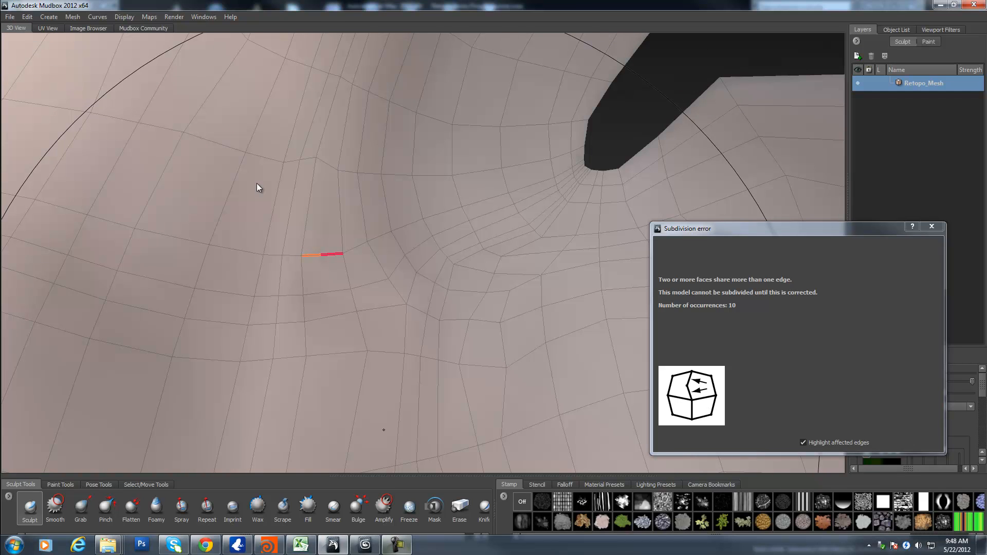
key(alt+Tab)
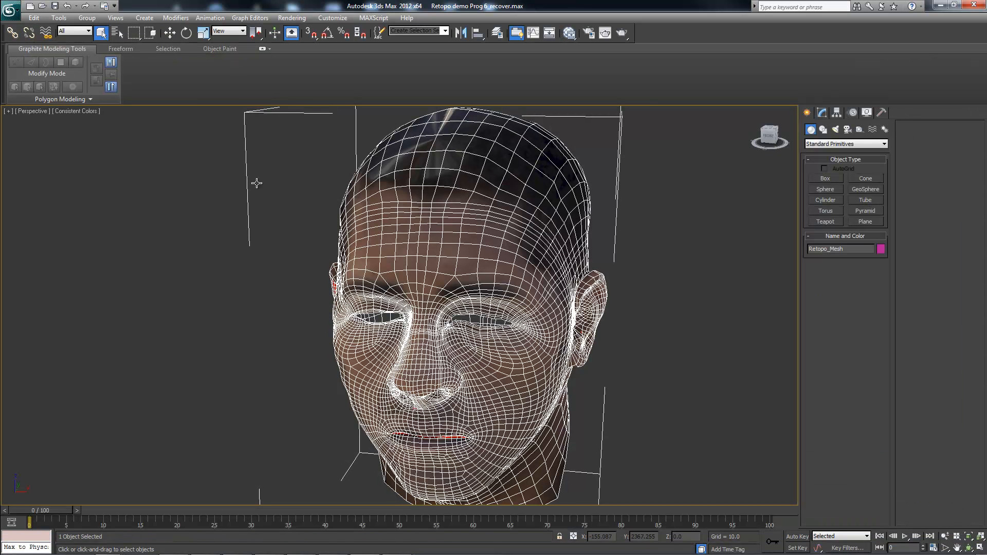
mouse_move(256, 183)
alt+middle_down()
mouse_move(240, 177)
mouse_move(260, 185)
mouse_move(252, 181)
alt+middle_up()
scroll(256, 183, up, 1)
scroll(257, 183, up, 10)
scroll(258, 186, up, 3)
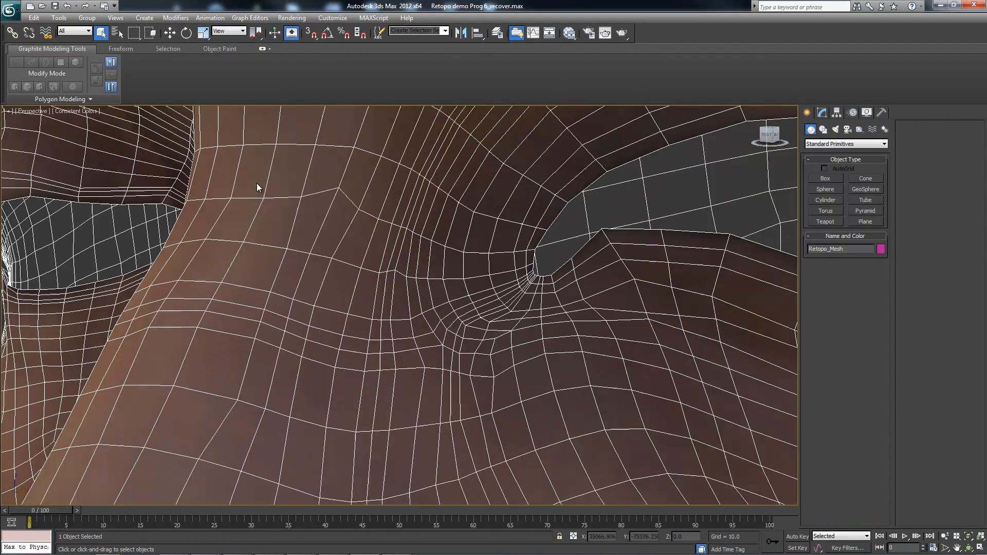
key(1)
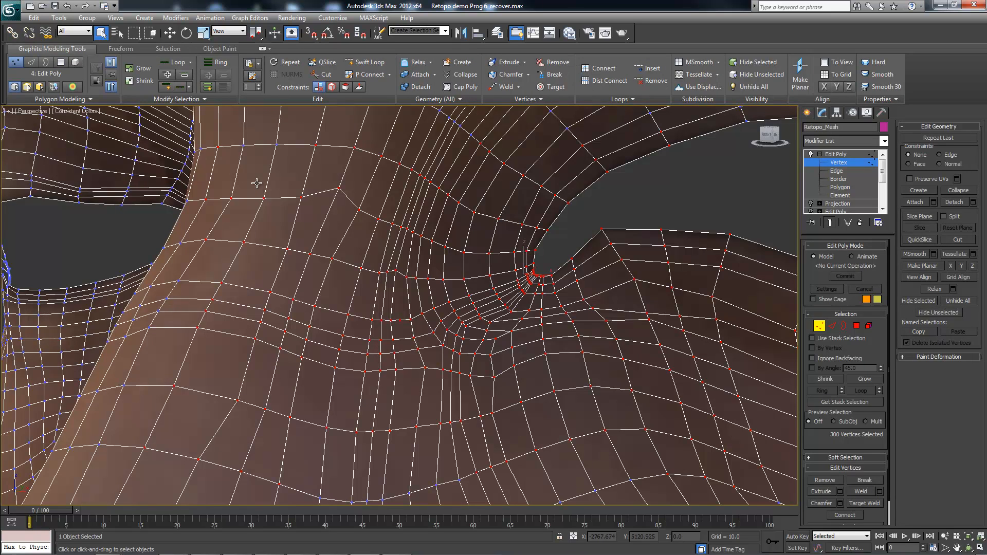
- Move the single vertex on the nose bridge beside the inner eye corner and leave vertex editing
click(258, 185)
key(w)
drag(257, 183, 258, 186)
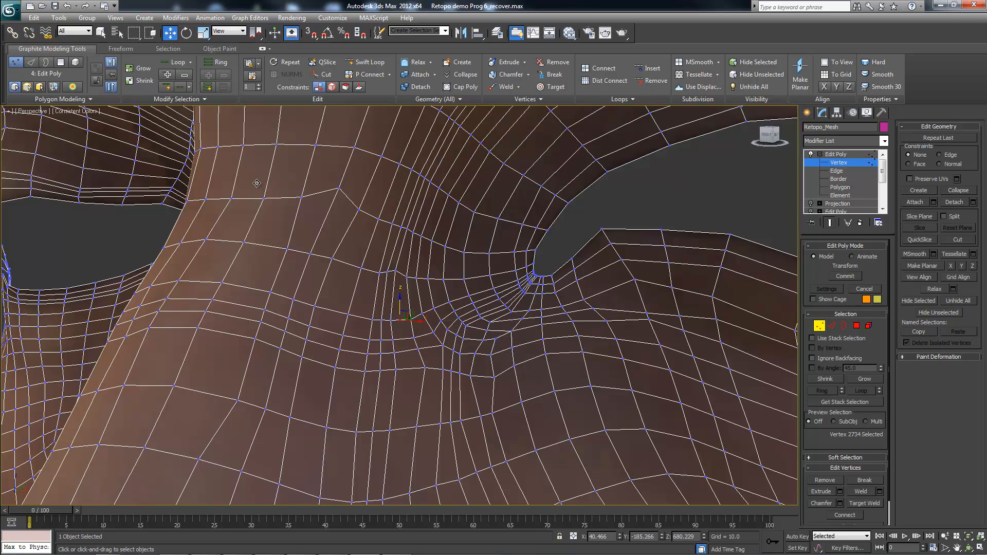
mouse_move(256, 184)
alt+middle_down()
mouse_move(232, 157)
mouse_move(257, 184)
alt+middle_up()
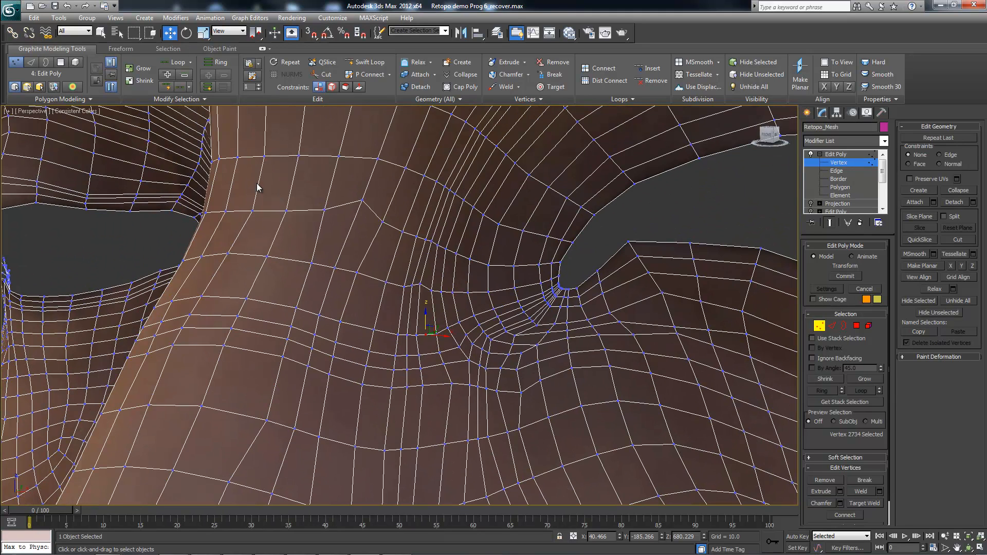
click(257, 186)
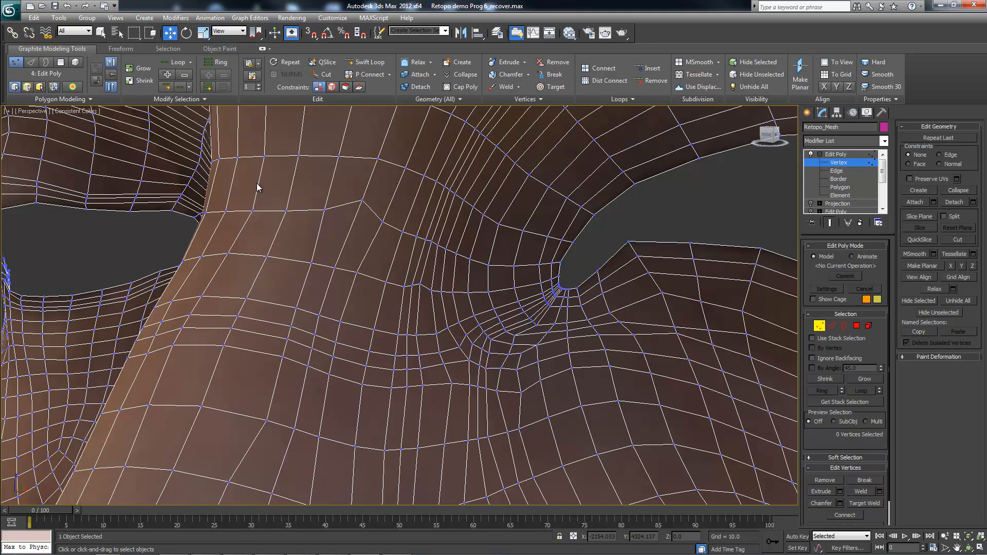
scroll(257, 187, down, 10)
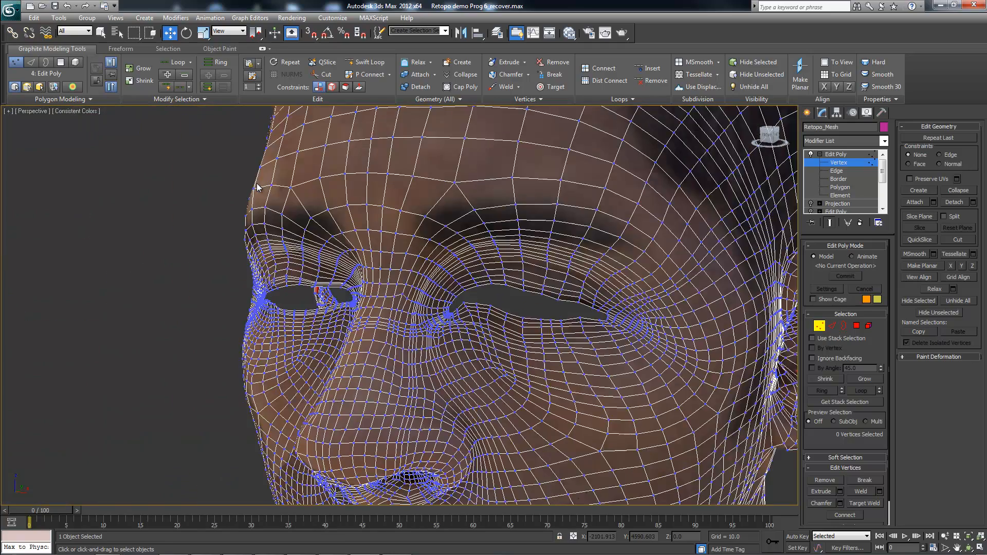
key(1)
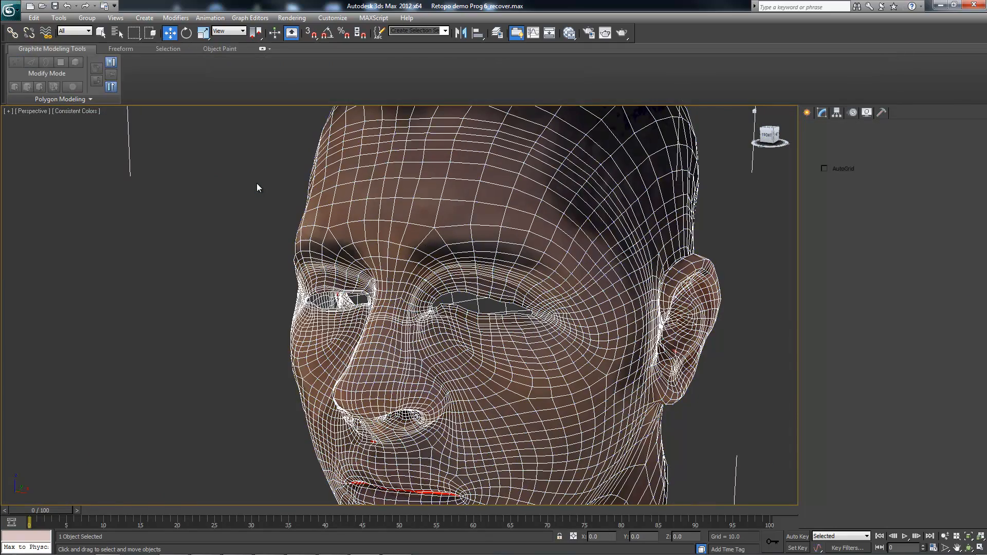
- Export the selected Retopo_Mesh as FBX, overwriting the existing 3ds2MB file in the 123d catch Example folder
click(11, 10)
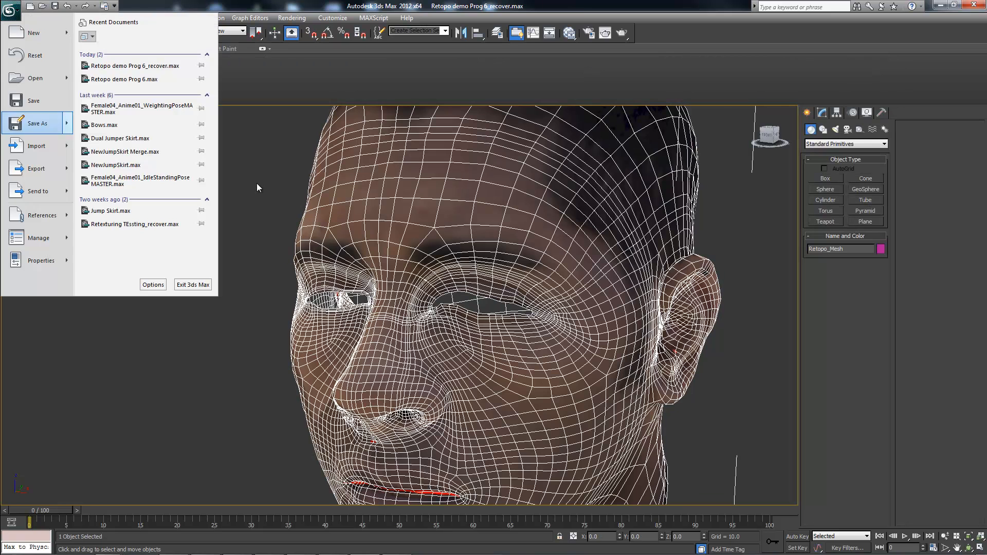
mouse_move(41, 169)
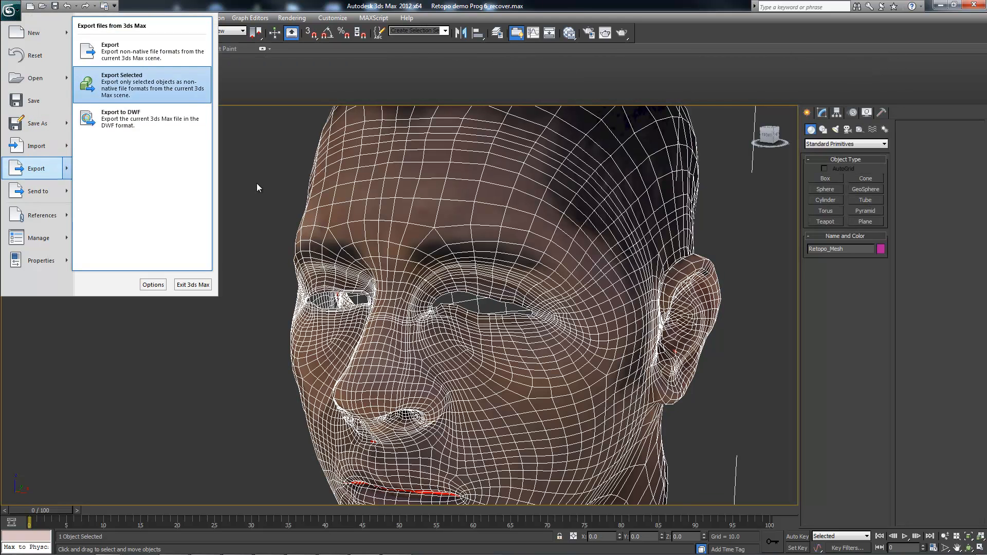
click(121, 83)
click(291, 100)
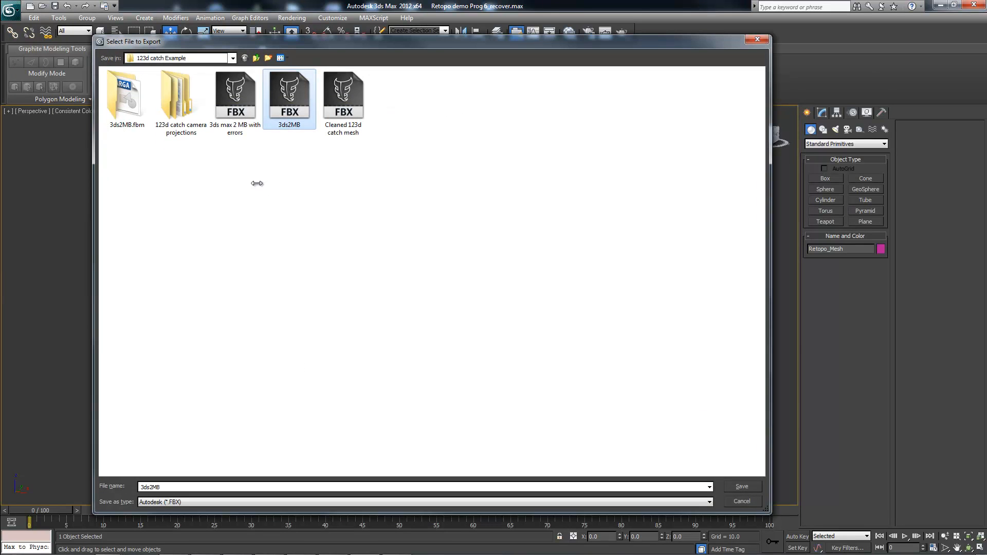
click(742, 486)
click(536, 318)
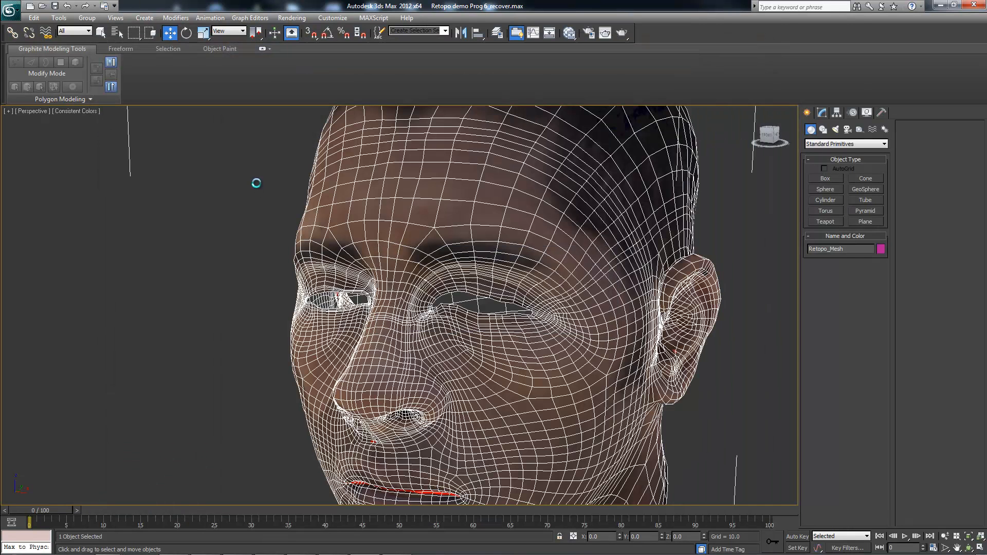
key(Return)
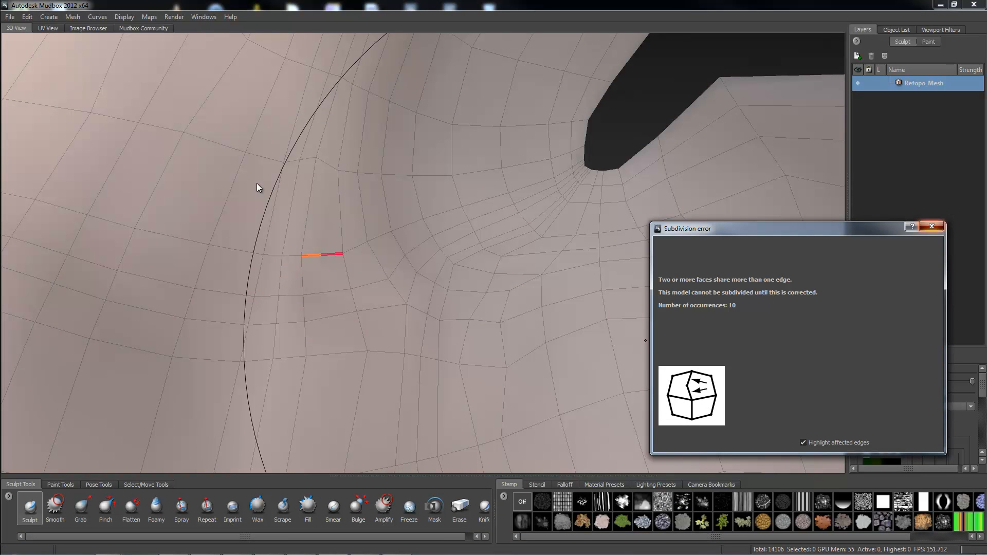
- Switch to Mudbox, dismiss the subdivision error, start a new scene and open the recent 3ds2MB file
key(Escape)
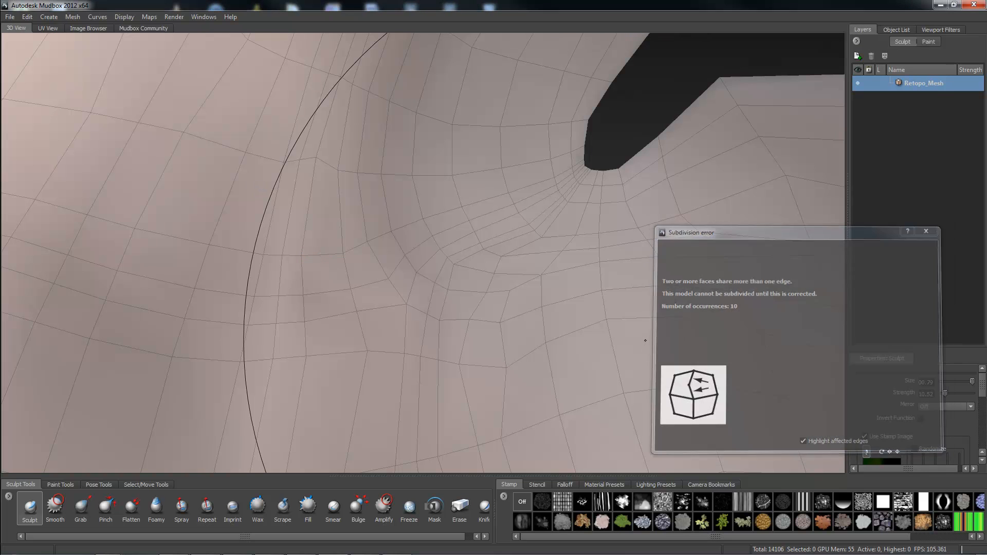
scroll(262, 191, down, 4)
scroll(262, 193, down, 5)
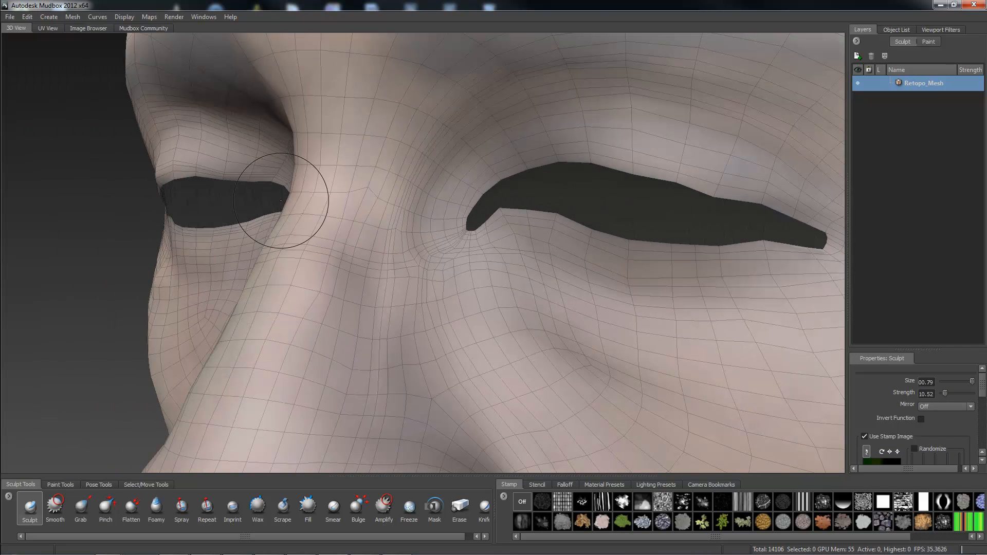
key(alt+f)
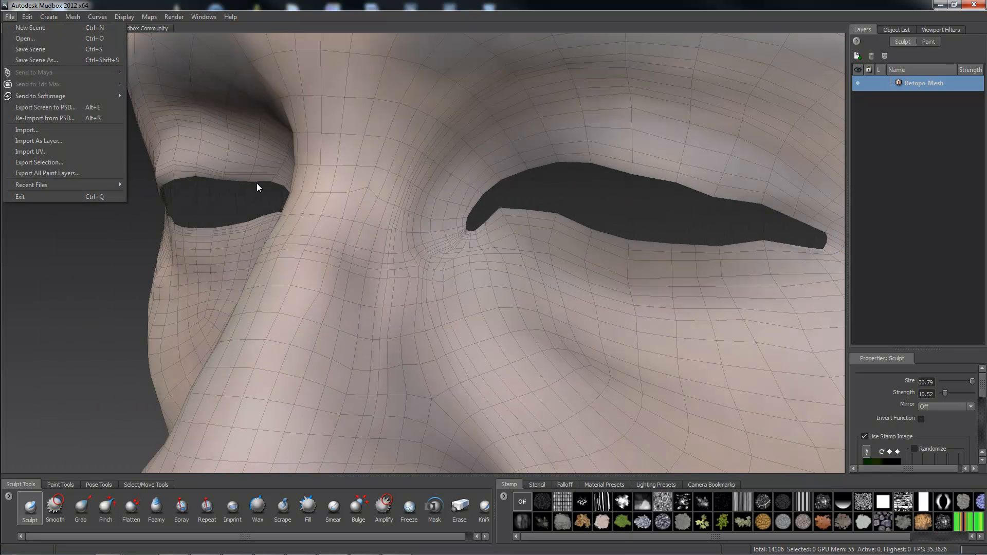
key(Up)
key(Up)
key(Up)
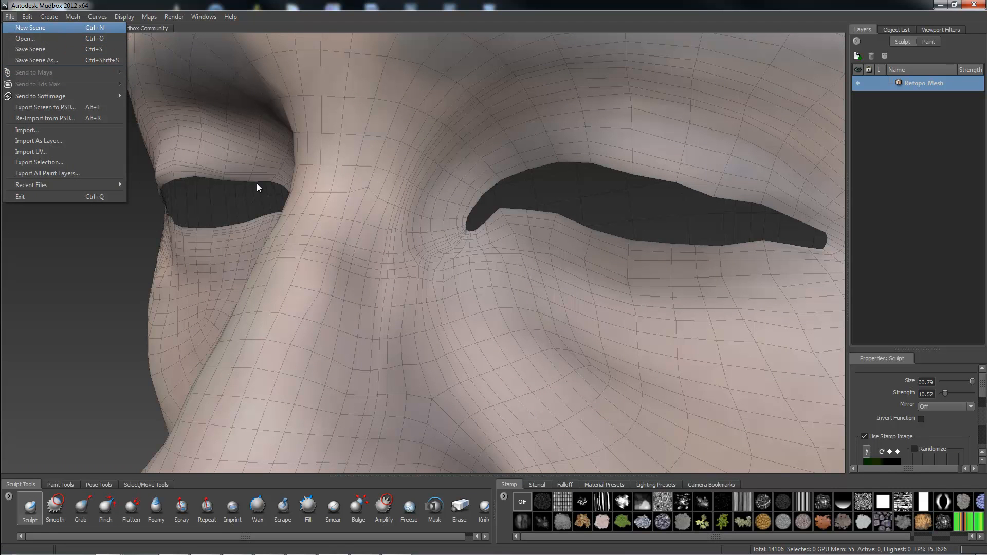
key(Return)
key(Right)
key(Return)
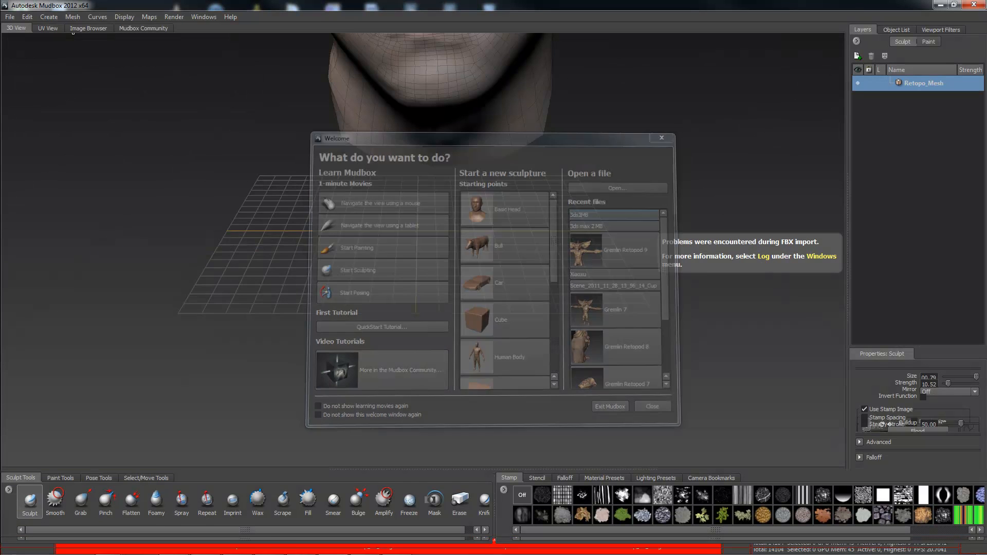
- Frame the whole head, try to subdivide the reloaded Retopo_Mesh, and dismiss the error report
key(f)
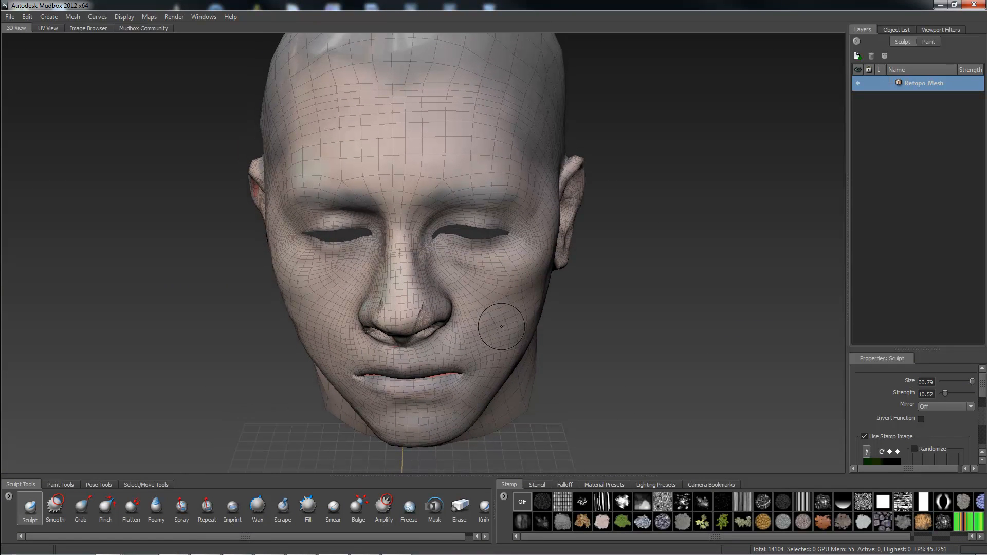
key(shift+d)
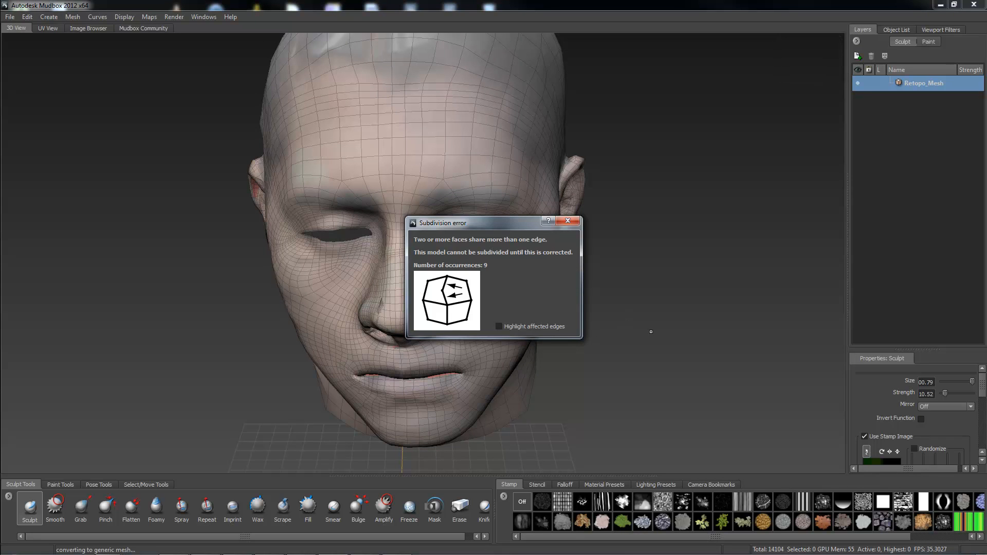
click(568, 220)
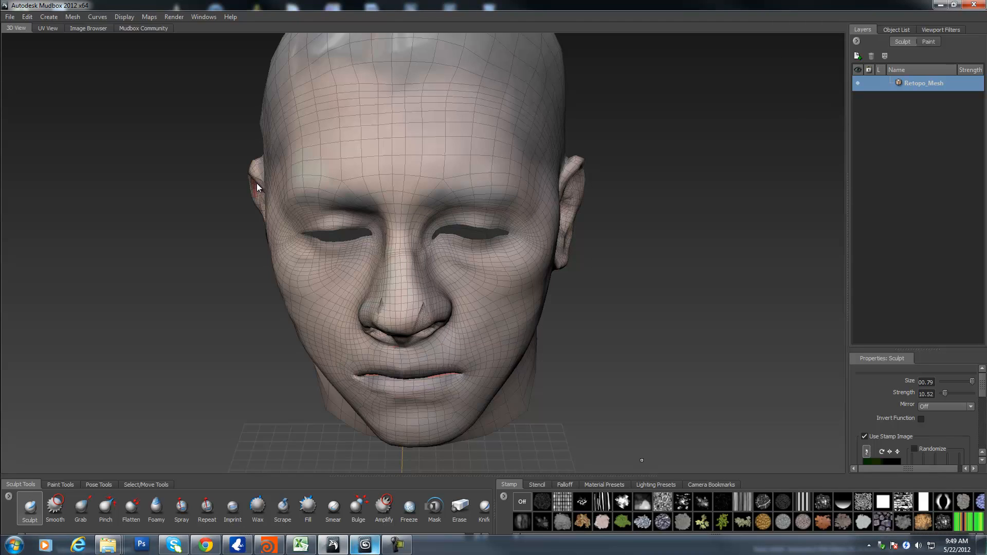
- Switch to 3ds Max, start vertex editing on Retopo_Mesh and show the ribbon's selection tools
key(alt+Tab)
alt+middle_drag(256, 183, 260, 188)
scroll(259, 187, up, 5)
scroll(258, 188, down, 5)
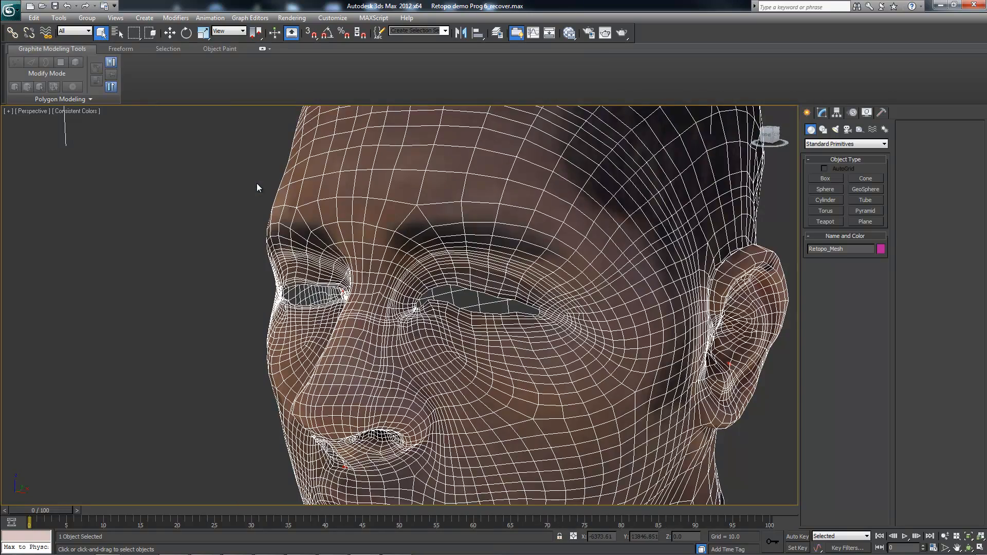
key(1)
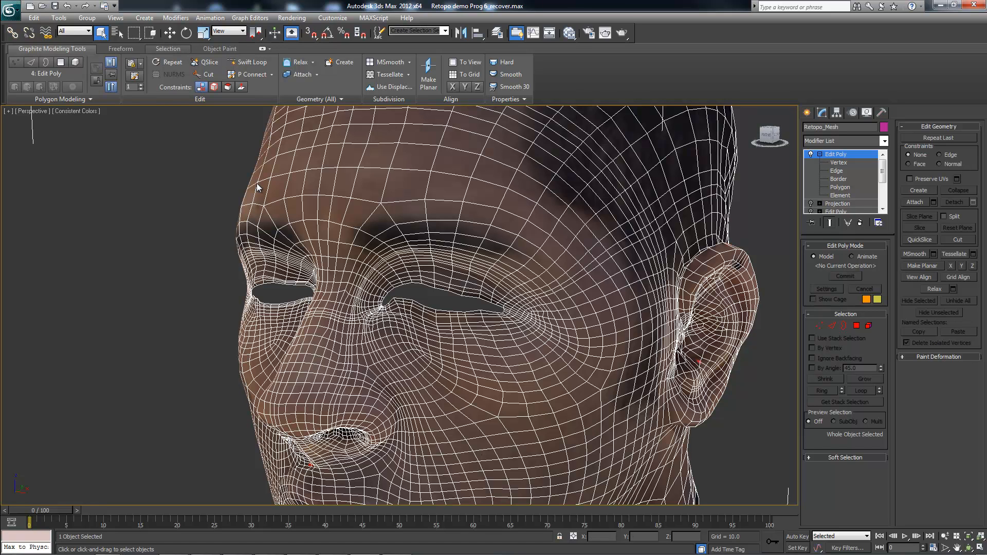
click(168, 49)
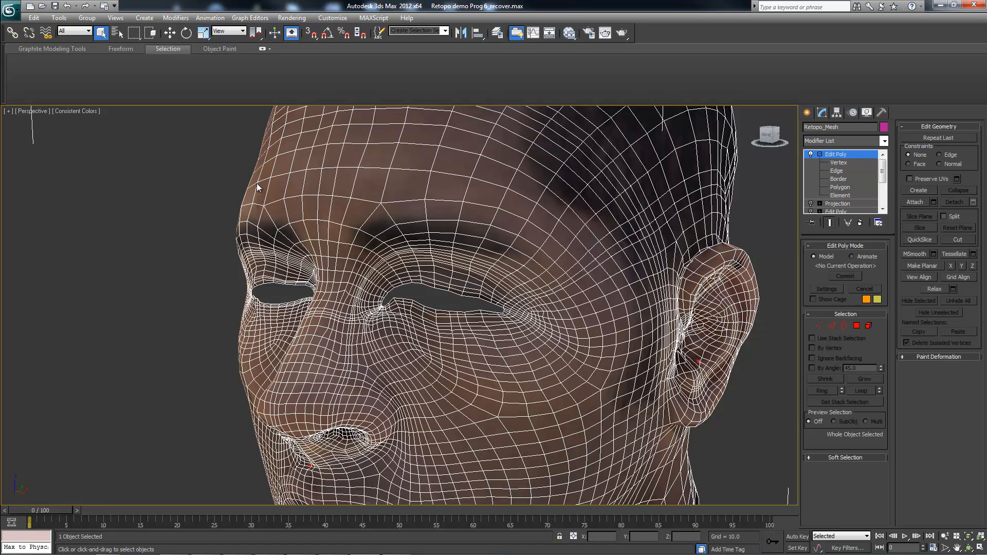
key(1)
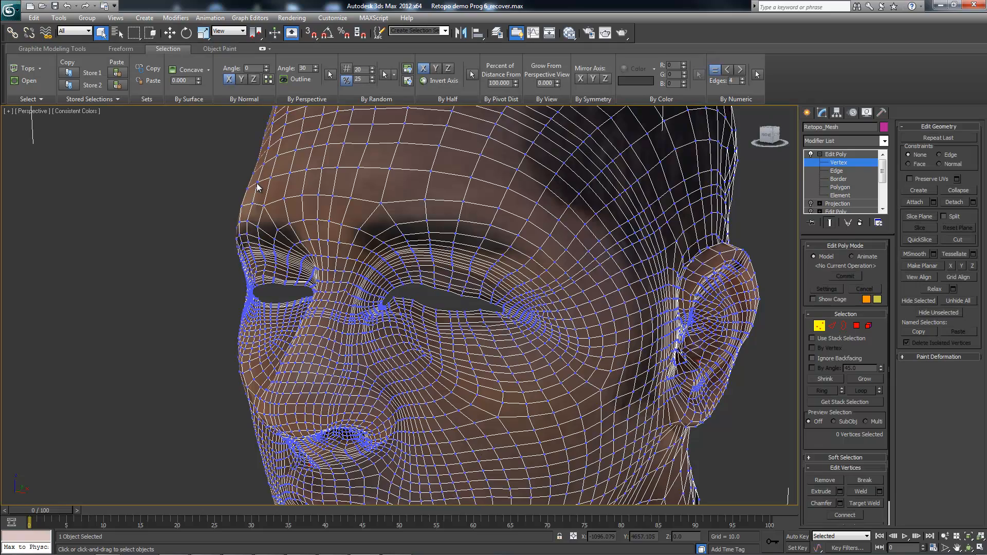
- Select the single vertex on the nose bridge beside the inner eye corner
alt+middle_drag(256, 184, 155, 173)
scroll(257, 183, up, 5)
scroll(258, 188, up, 3)
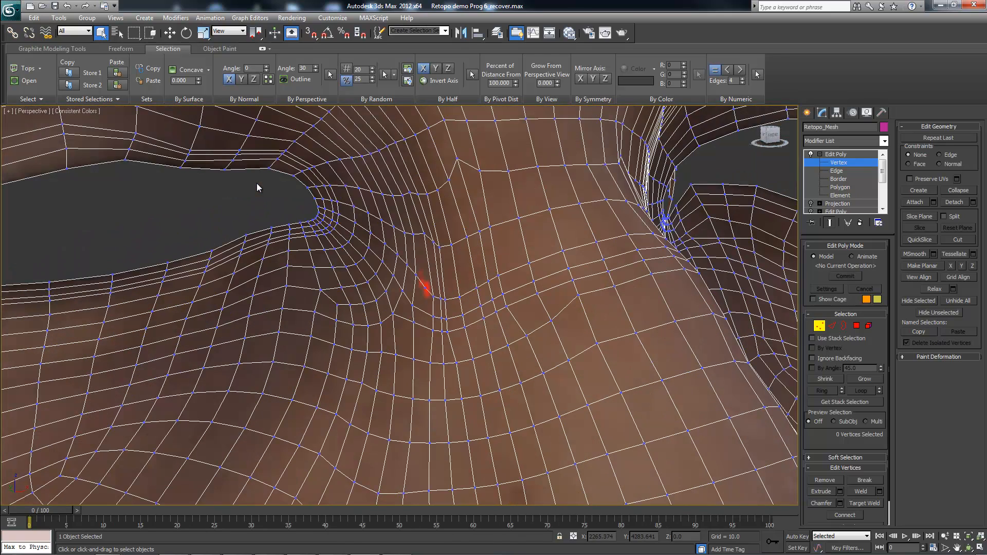
click(425, 287)
scroll(258, 188, down, 5)
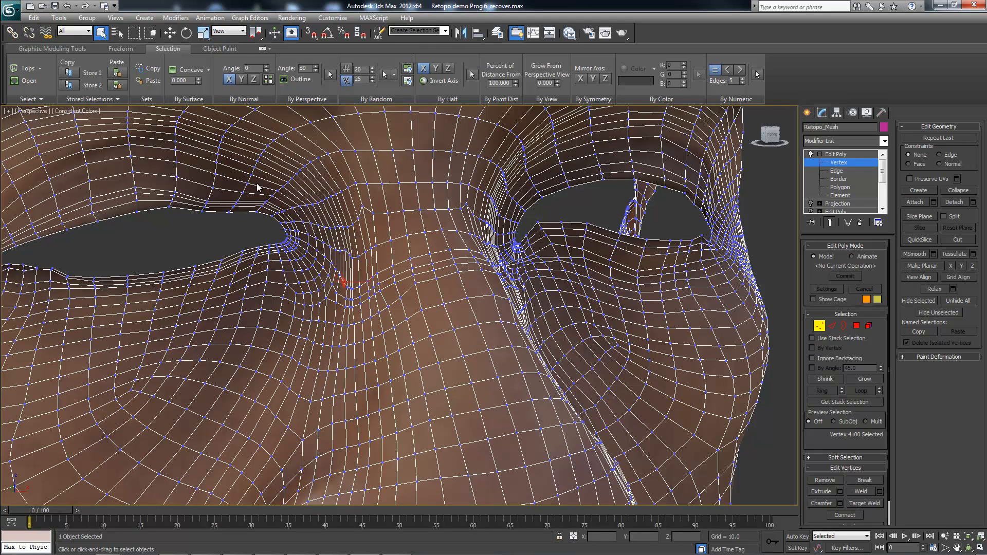
- Switch to polygon editing and select all polygons that have exactly 5 sides
click(728, 70)
key(4)
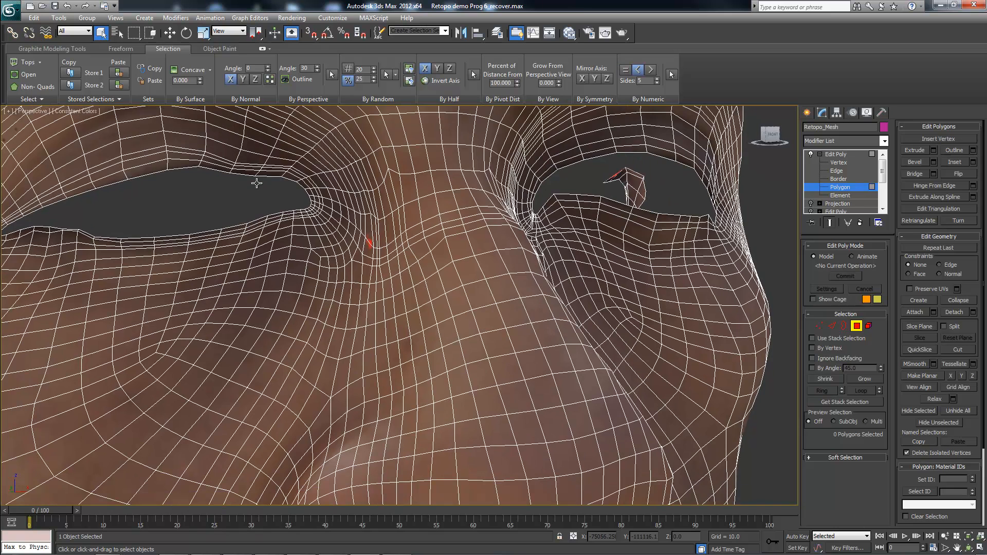
alt+middle_drag(256, 183, 258, 184)
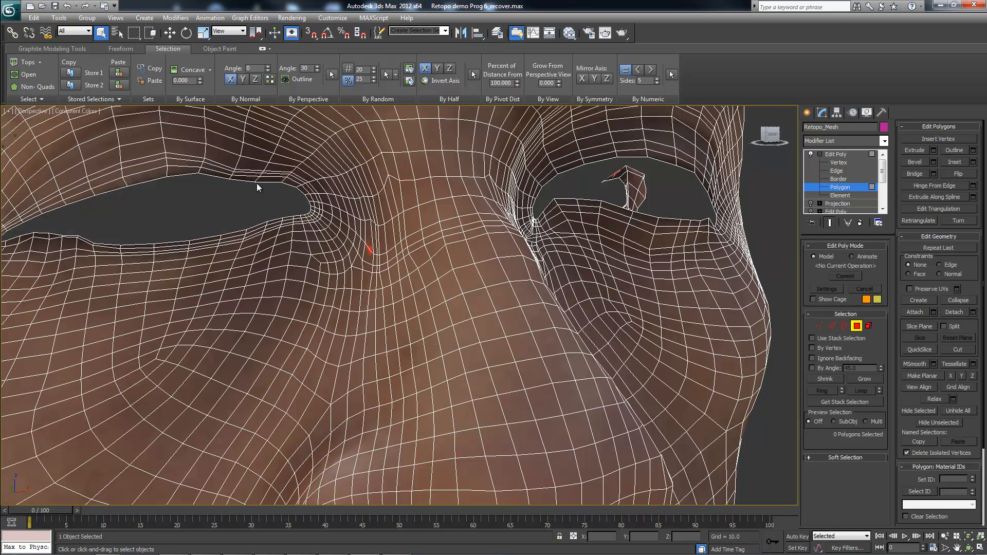
click(671, 75)
- Examine the selected five-sided polygons around the eye and inside the ear
mouse_move(256, 183)
alt+middle_down()
mouse_move(267, 183)
mouse_move(257, 183)
alt+middle_up()
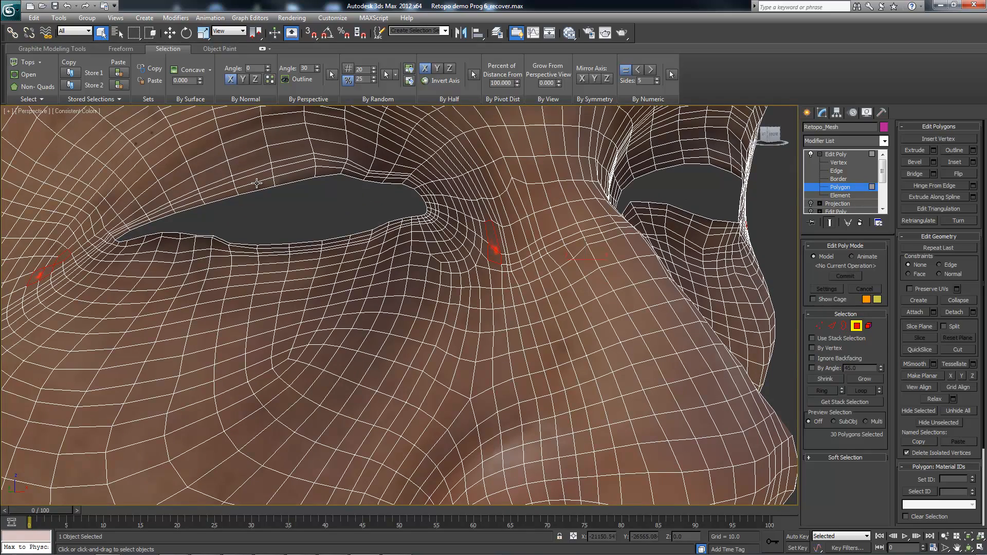
key(alt)
alt+middle_drag(257, 183, 257, 183)
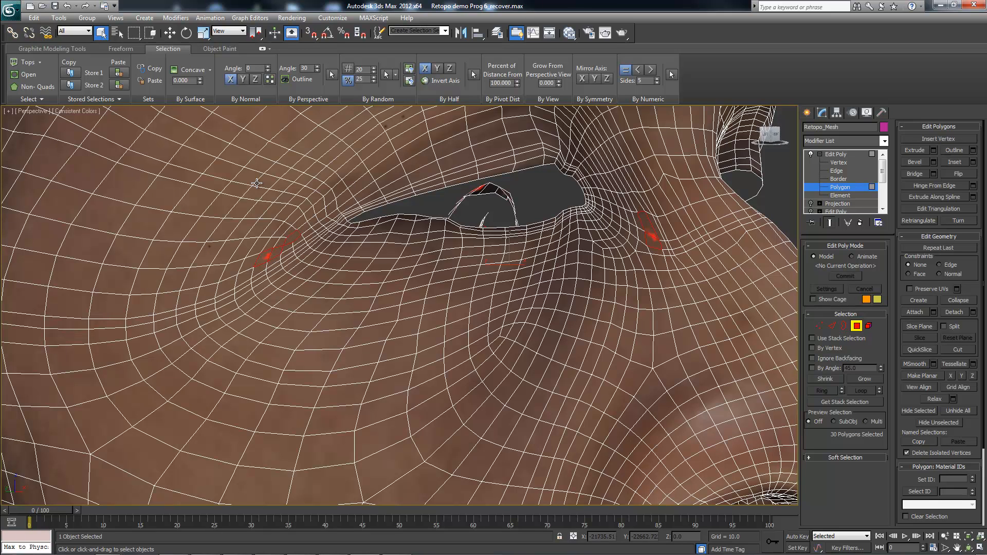
alt+middle_drag(256, 183, 256, 183)
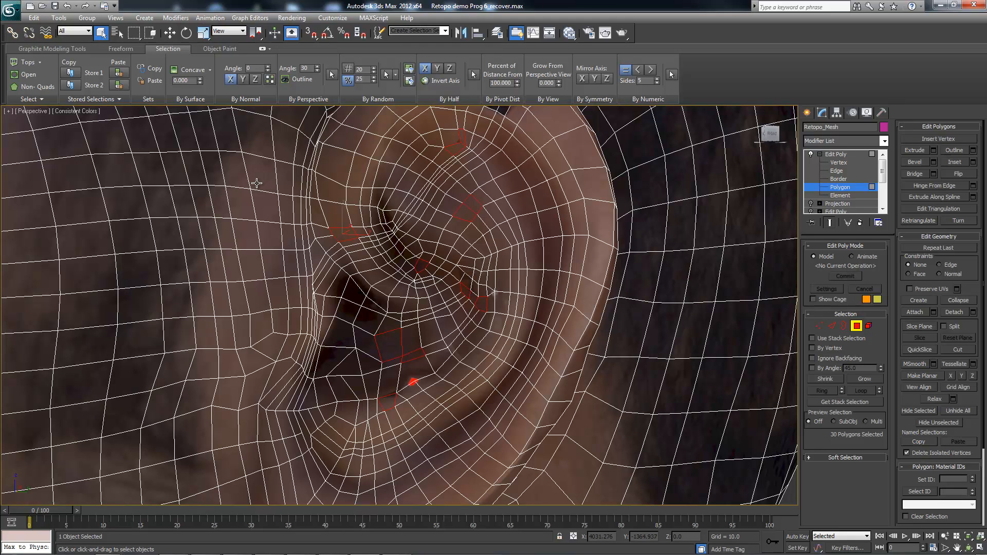
key(1)
alt+middle_drag(258, 183, 237, 216)
scroll(257, 183, up, 3)
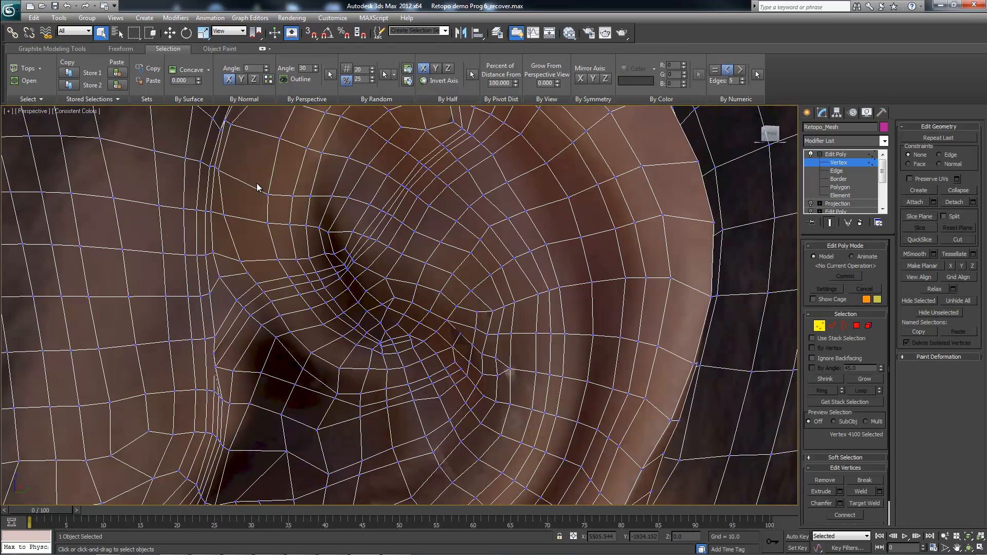
scroll(258, 183, up, 4)
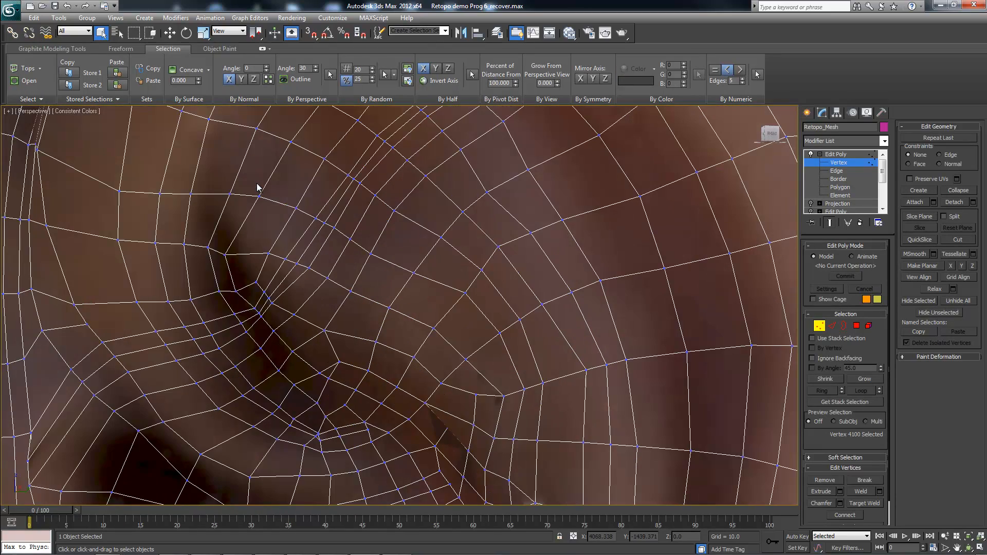
- Move the extra vertex on the edge between two neighbouring faces inside the ear, and deselect it
key(4)
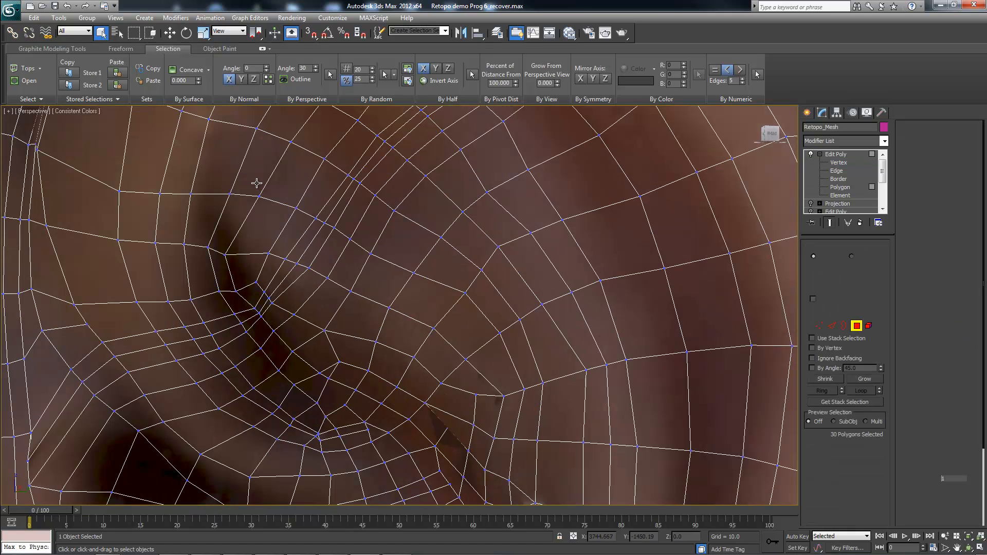
key(1)
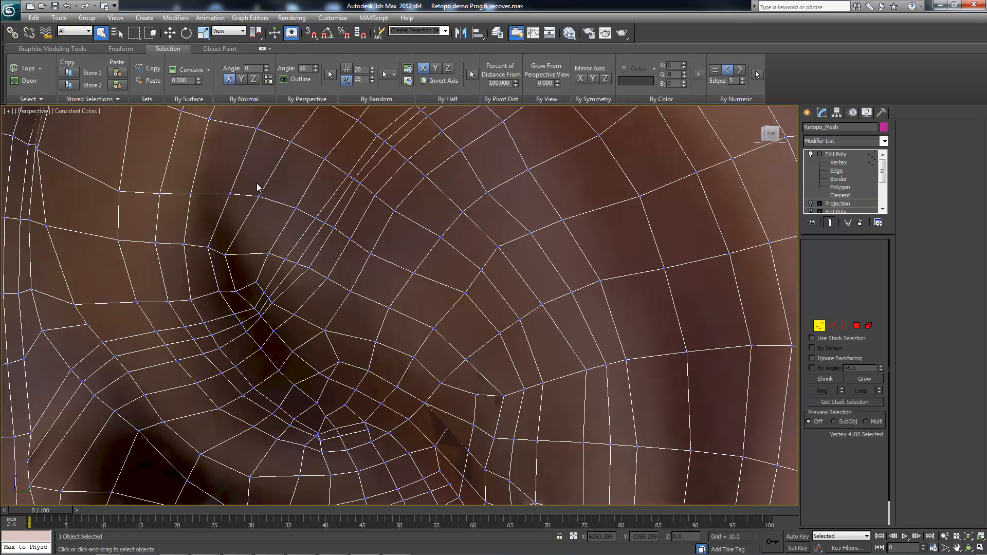
key(ctrl+z)
key(w)
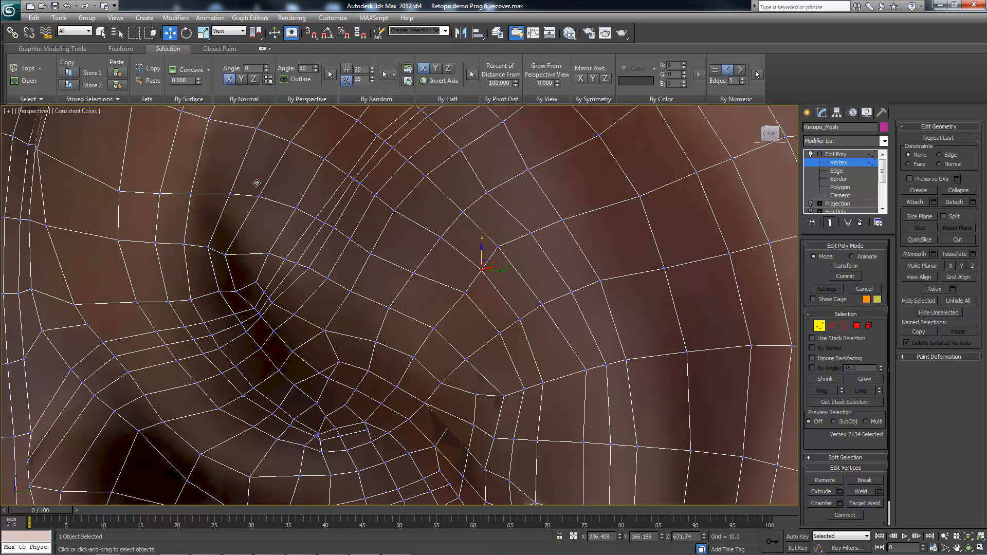
drag(257, 183, 258, 187)
click(257, 183)
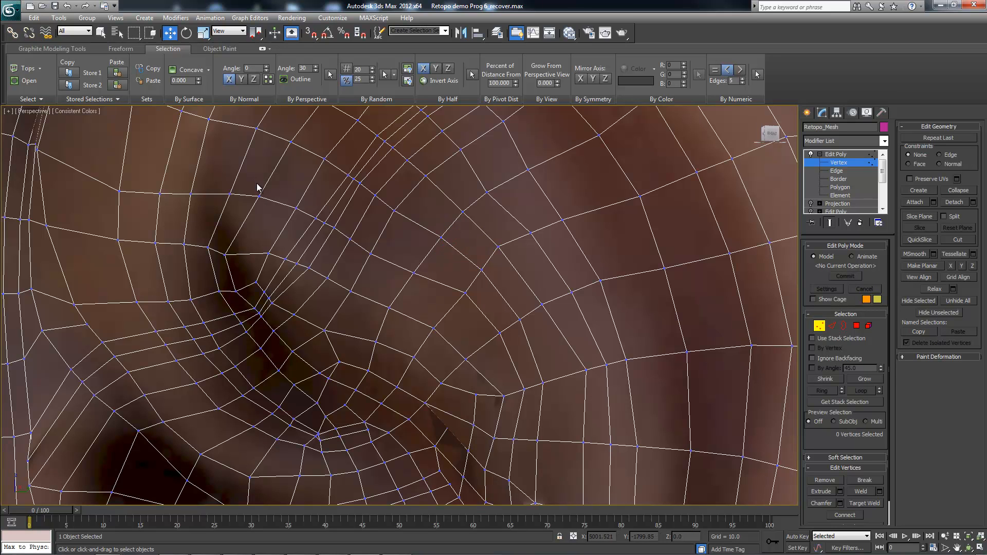
- Find the selected polygons beside the dark triangular overlap inside the ear and move the vertex at that overlap's corner
key(4)
middle_drag(257, 183, 144, 288)
alt+middle_drag(257, 183, 308, 225)
scroll(257, 183, down, 2)
scroll(257, 183, down, 2)
scroll(256, 183, down, 2)
alt+middle_drag(257, 183, 275, 153)
scroll(256, 183, up, 1)
scroll(256, 183, up, 2)
scroll(256, 183, up, 6)
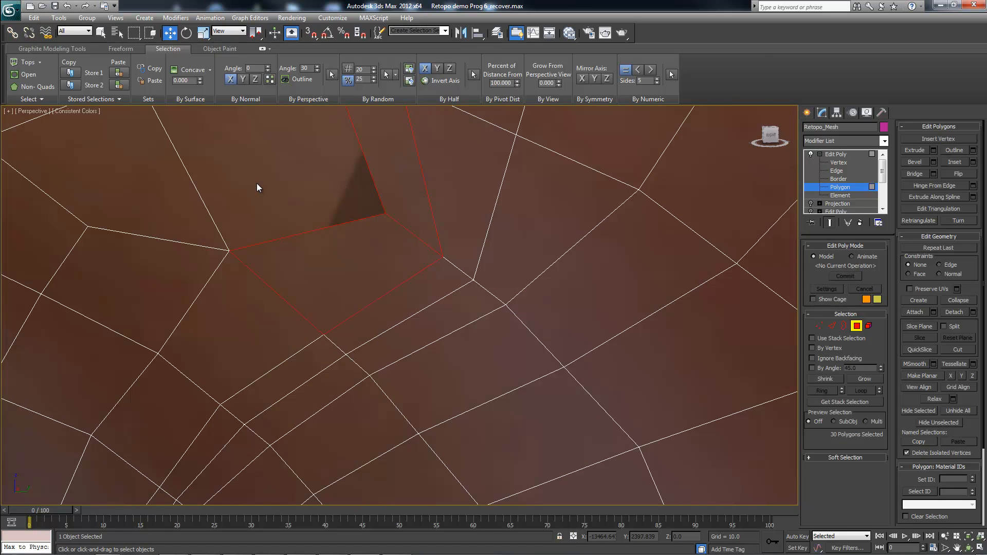
key(1)
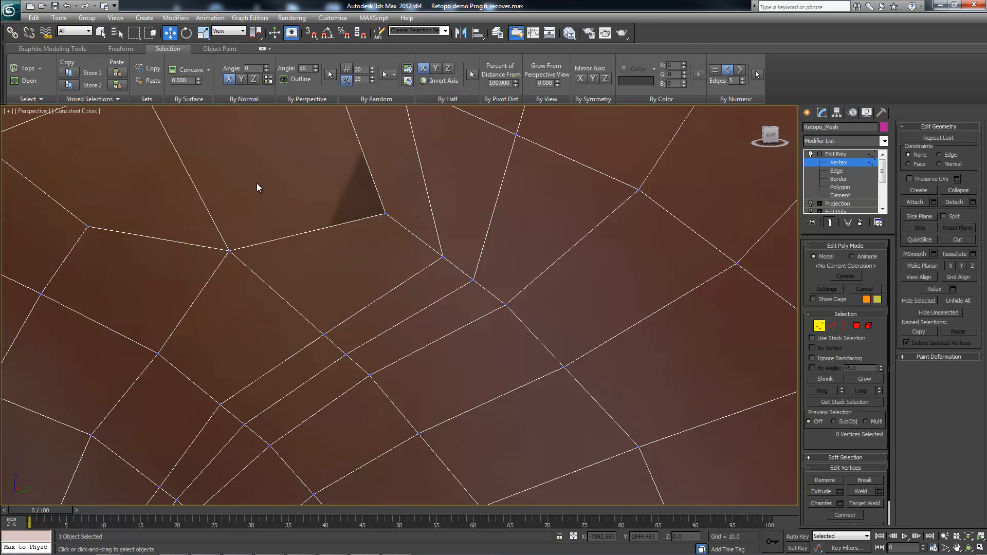
click(256, 183)
drag(387, 212, 406, 230)
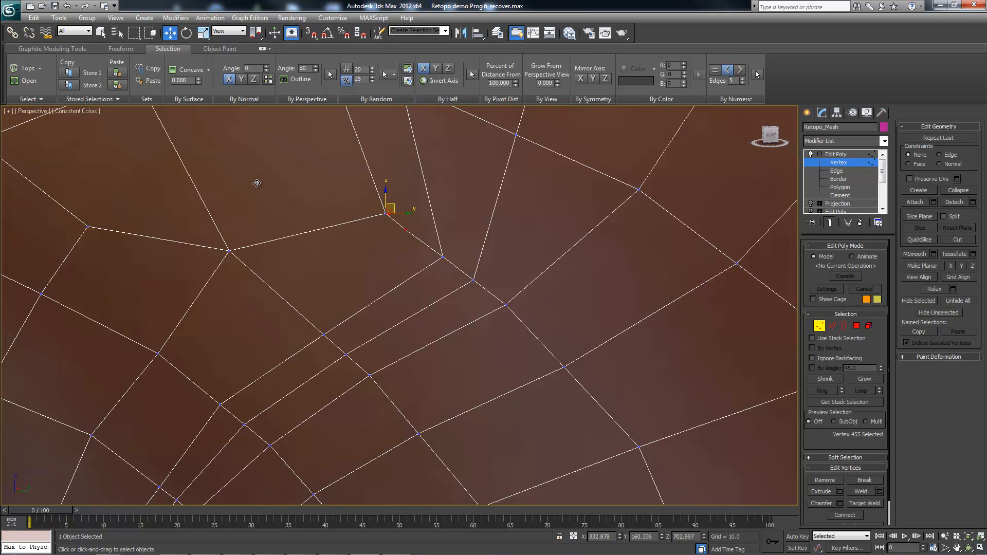
- Examine the selected five-sided polygons around the ear and at the red patch beside the inner corner of the eye
scroll(256, 183, down, 10)
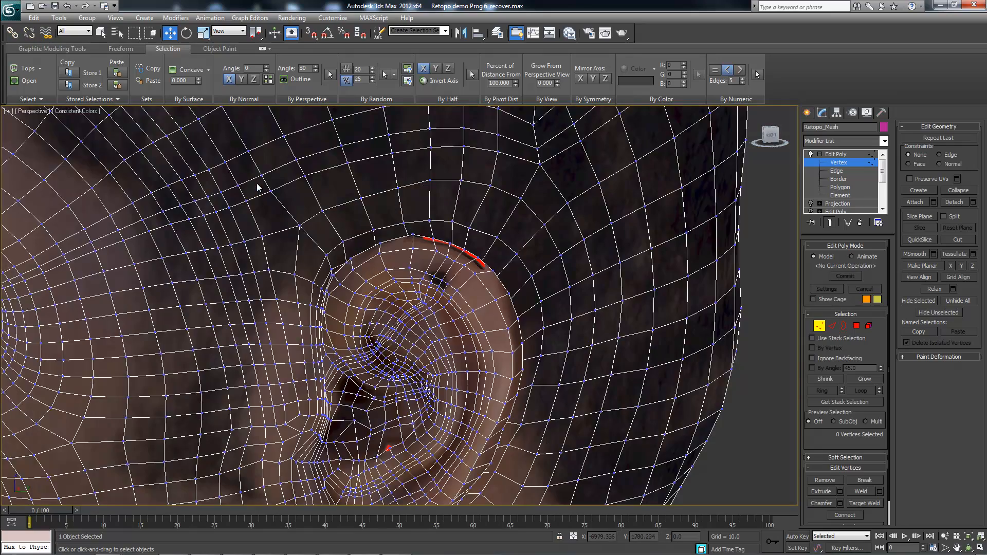
scroll(257, 184, down, 3)
alt+middle_drag(257, 183, 396, 175)
key(4)
mouse_move(256, 183)
alt+middle_down()
mouse_move(258, 200)
mouse_move(257, 183)
alt+middle_up()
scroll(256, 183, up, 4)
scroll(257, 183, down, 5)
scroll(257, 183, up, 4)
scroll(257, 183, up, 5)
key(1)
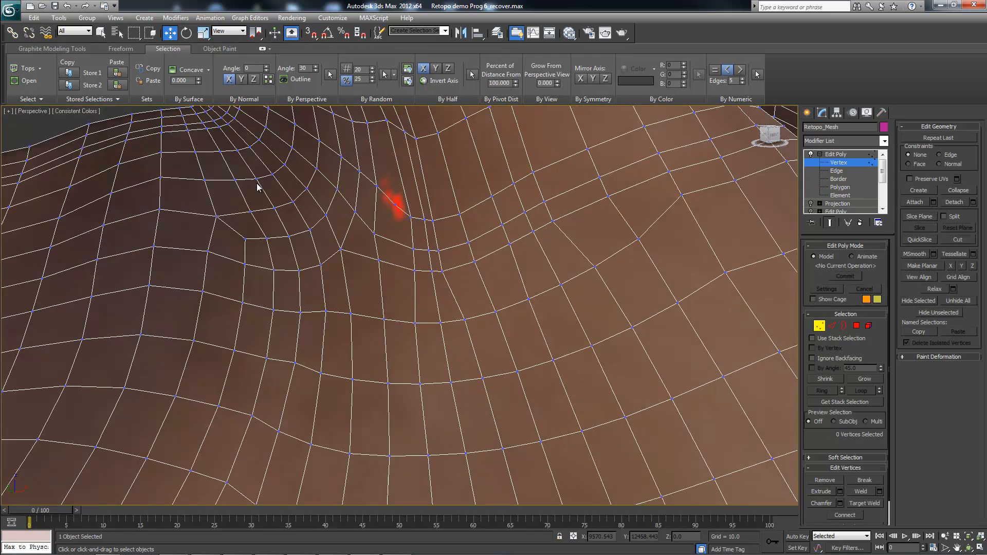
click(257, 183)
scroll(258, 183, down, 8)
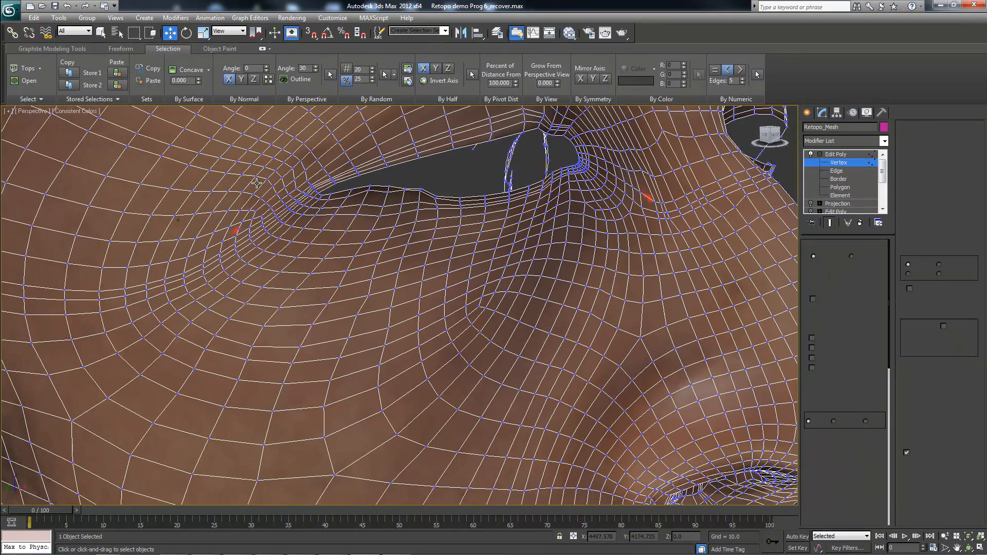
- Remove the extra vertex from the five-sided polygons near the outer corner of the eye and save the scene
key(4)
scroll(257, 183, up, 10)
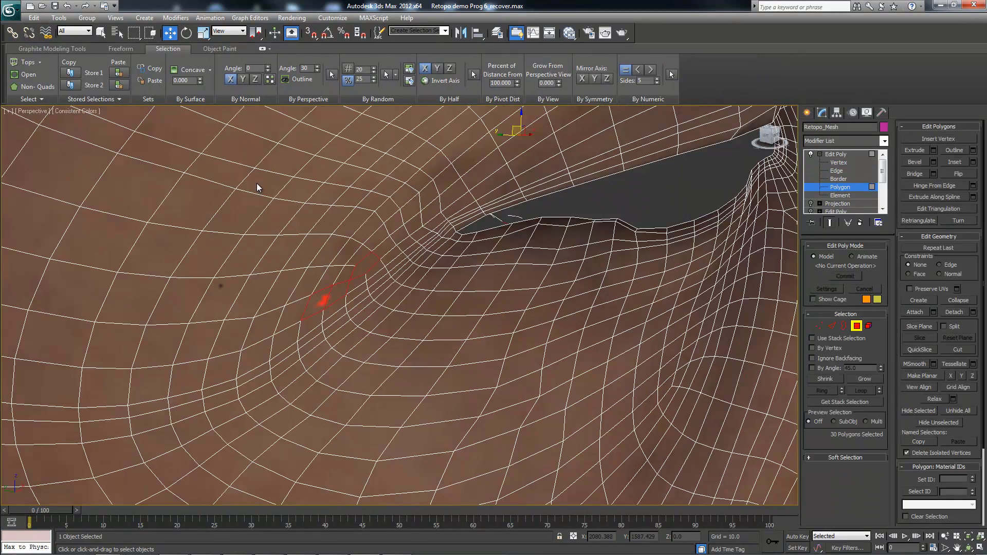
key(1)
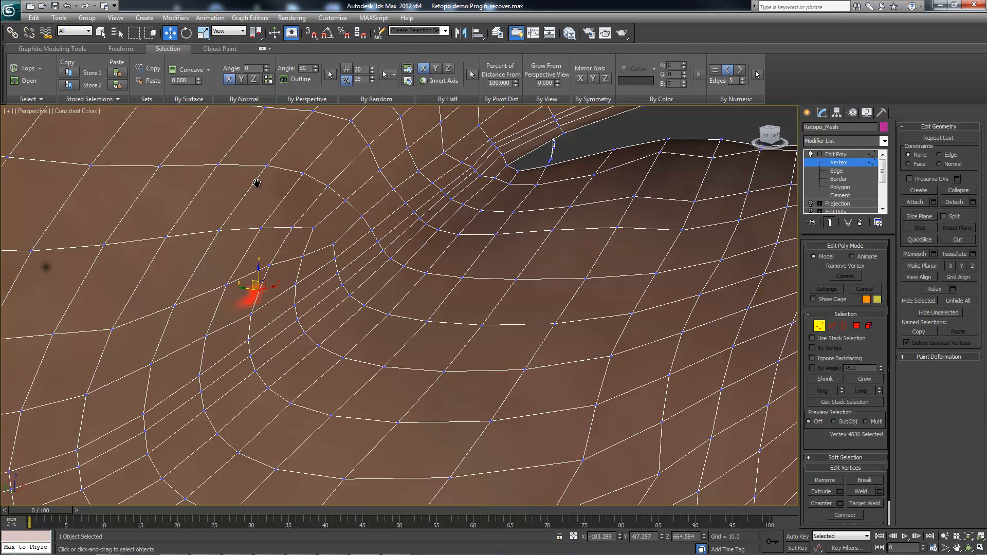
middle_drag(257, 183, 281, 180)
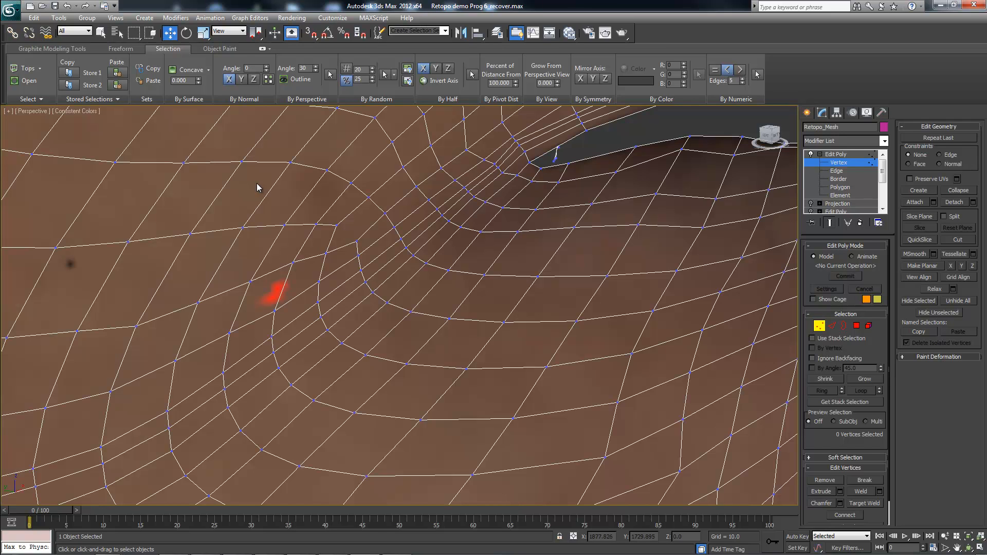
key(ctrl+s)
- Locate the five-sided polygon at the small red patch inside the ear, select the extra vertex on its edge, and deselect it
scroll(257, 183, down, 5)
scroll(257, 183, up, 4)
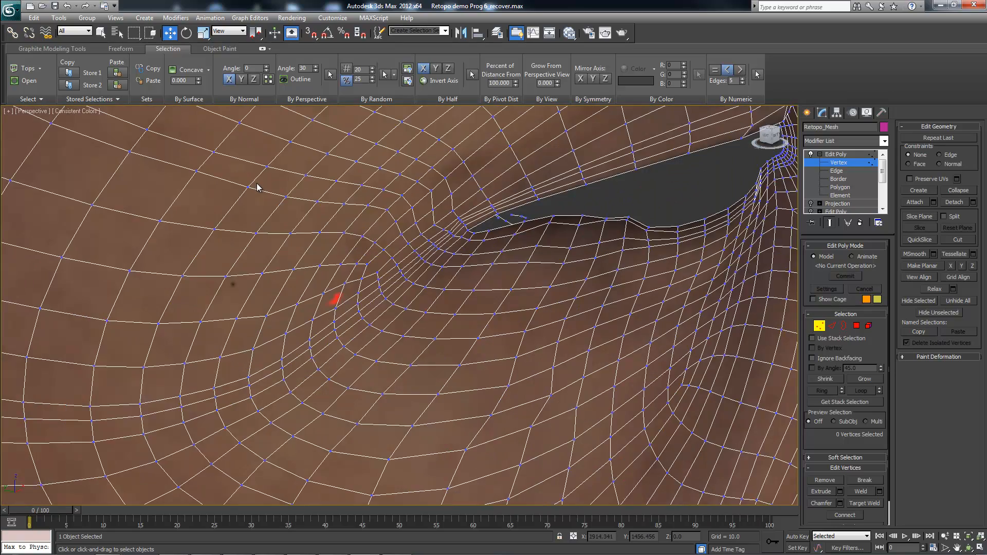
scroll(258, 185, down, 5)
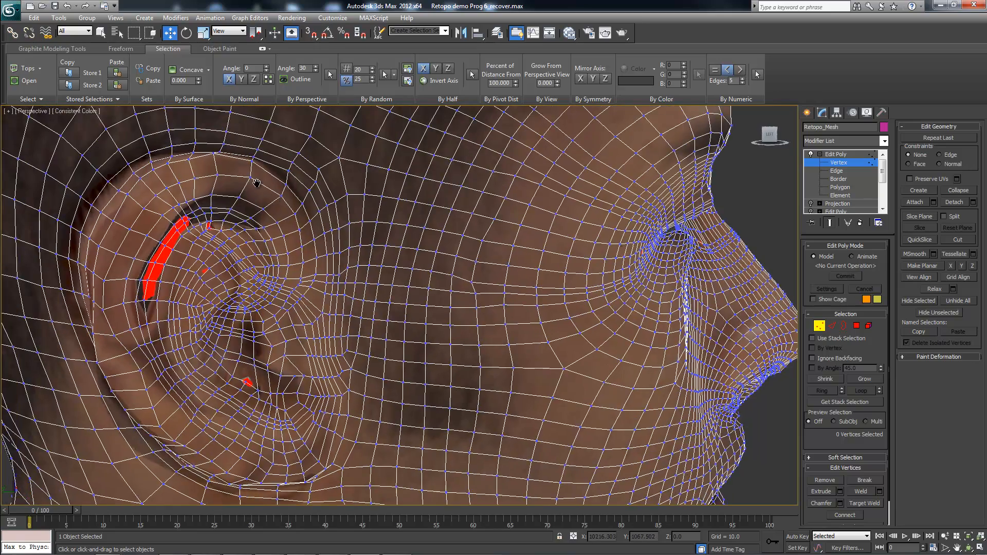
scroll(257, 186, up, 5)
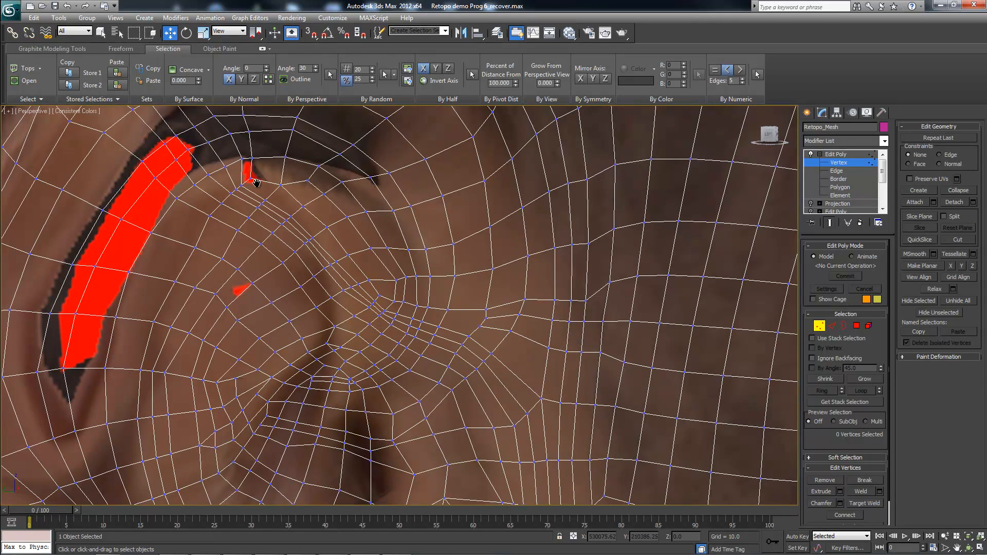
key(4)
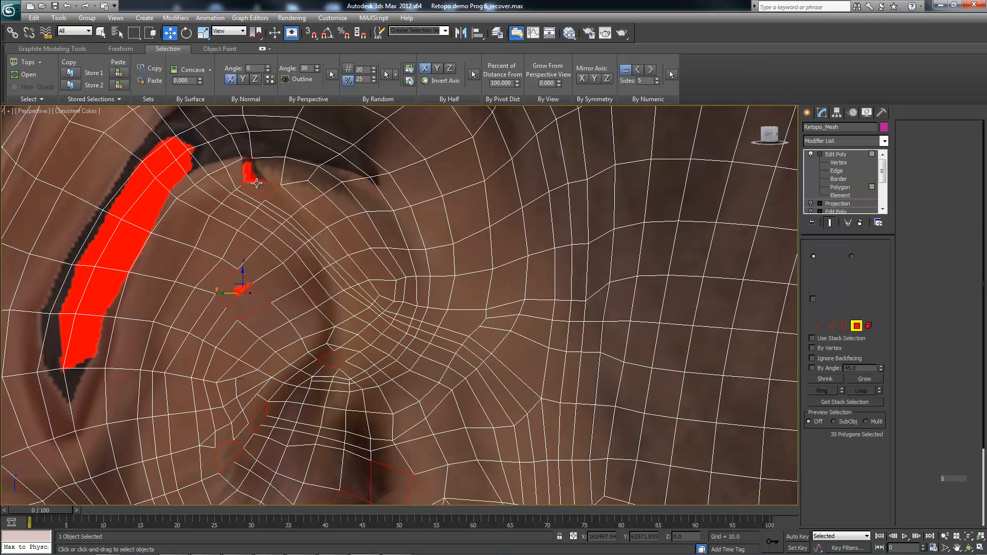
scroll(257, 187, up, 3)
key(1)
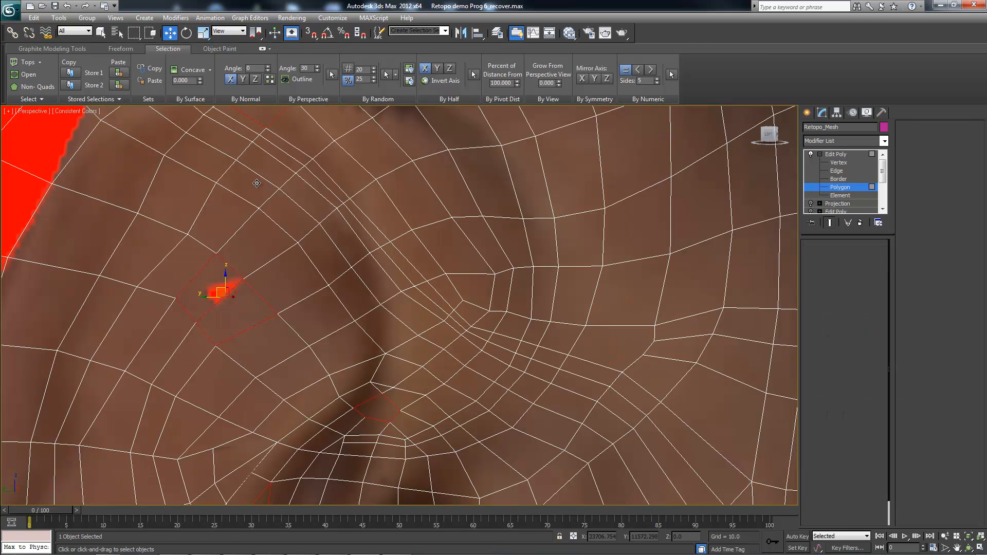
click(242, 278)
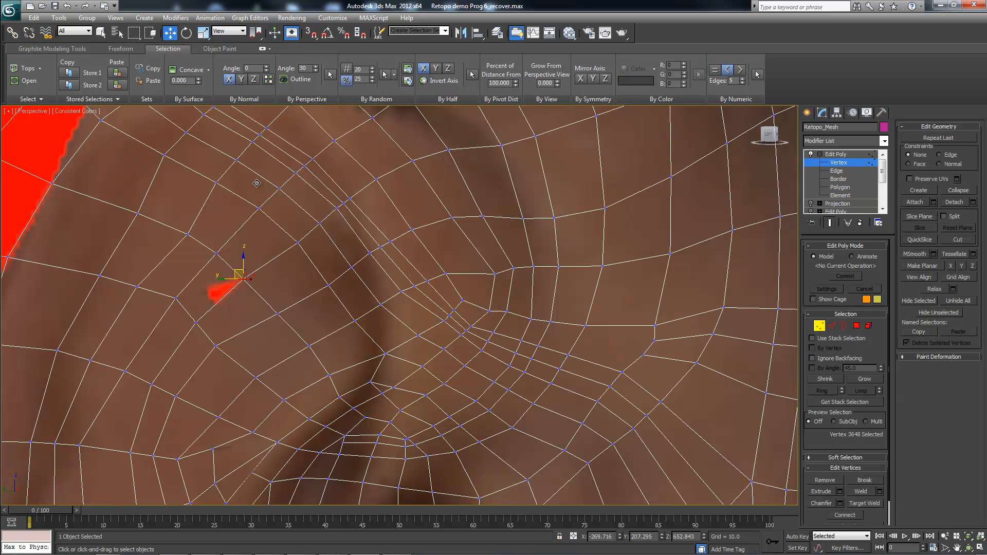
click(257, 183)
middle_drag(257, 183, 259, 188)
scroll(258, 183, down, 4)
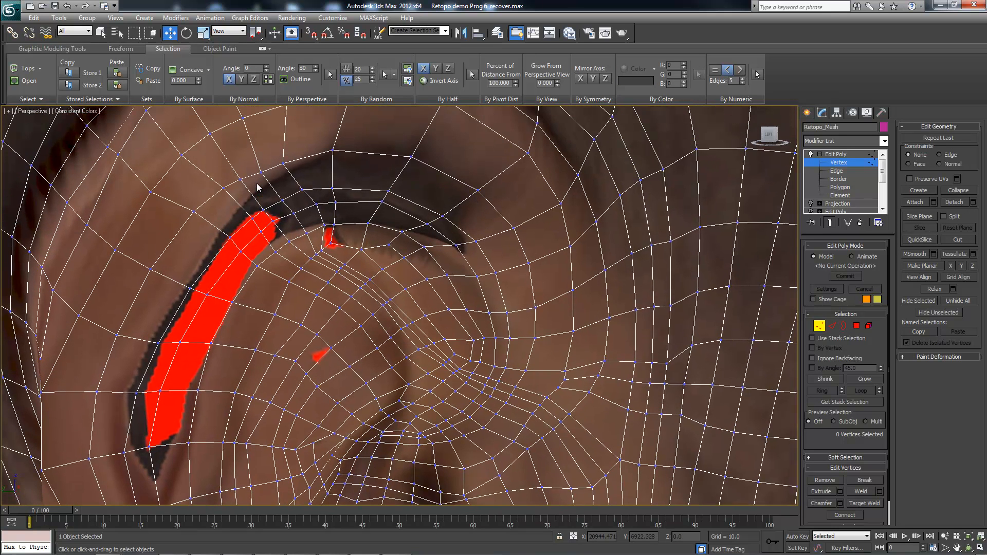
- Slightly move the vertex at the red patch beneath the ear's upper fold, beside the selected five-sided polygon, and deselect it
key(4)
scroll(257, 183, up, 2)
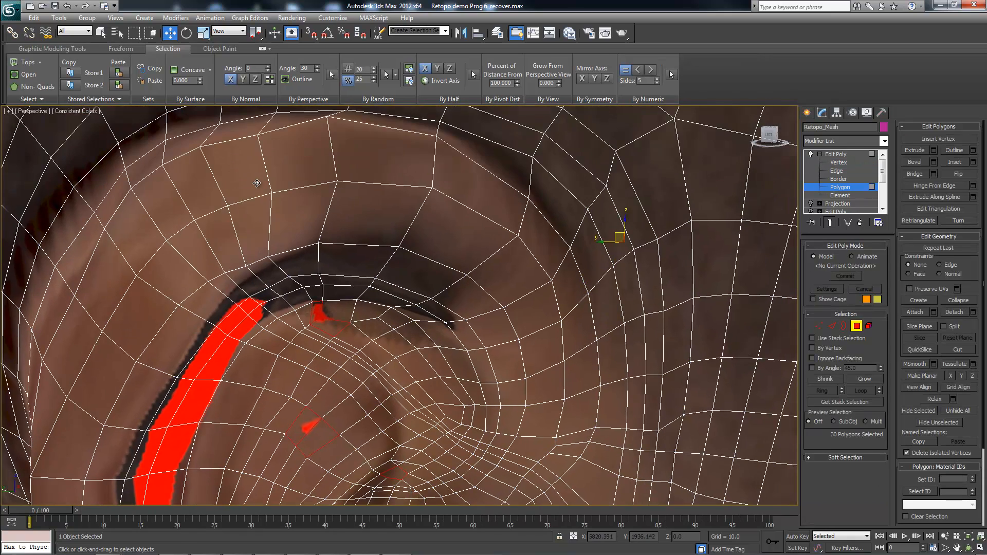
scroll(257, 183, up, 5)
scroll(257, 183, down, 5)
key(1)
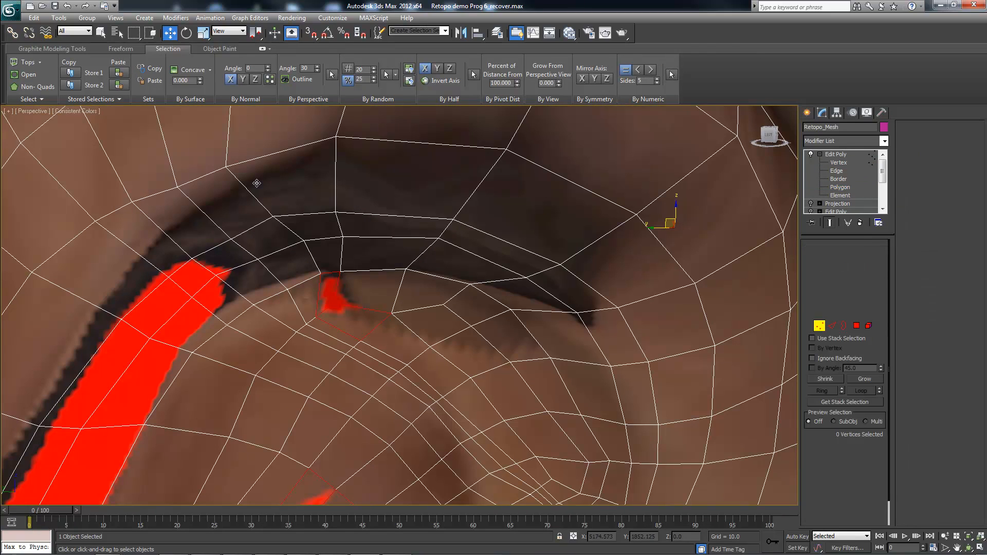
key(ctrl+z)
drag(331, 298, 328, 301)
click(257, 183)
scroll(257, 183, down, 4)
scroll(257, 183, down, 5)
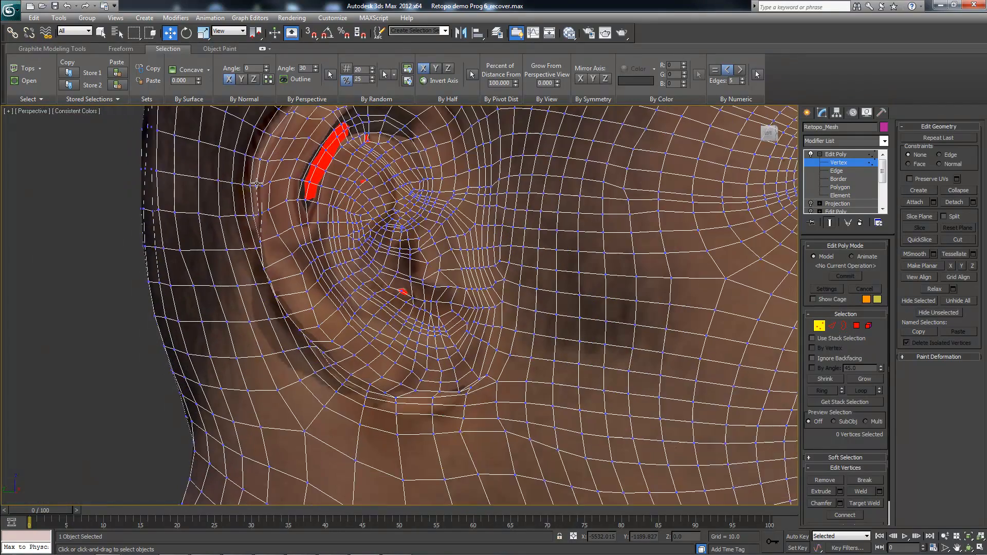
- Show the mesh in wireframe, select the small polygon near the corner of the mouth interior, and frame it
key(4)
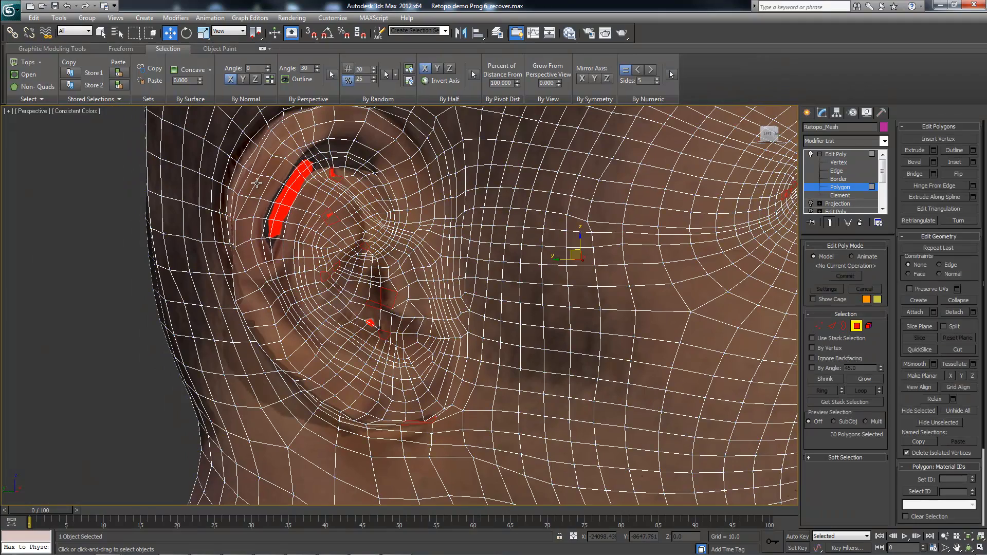
scroll(257, 183, up, 4)
alt+middle_drag(257, 183, 256, 183)
scroll(257, 184, down, 4)
key(F3)
scroll(257, 183, up, 5)
click(256, 183)
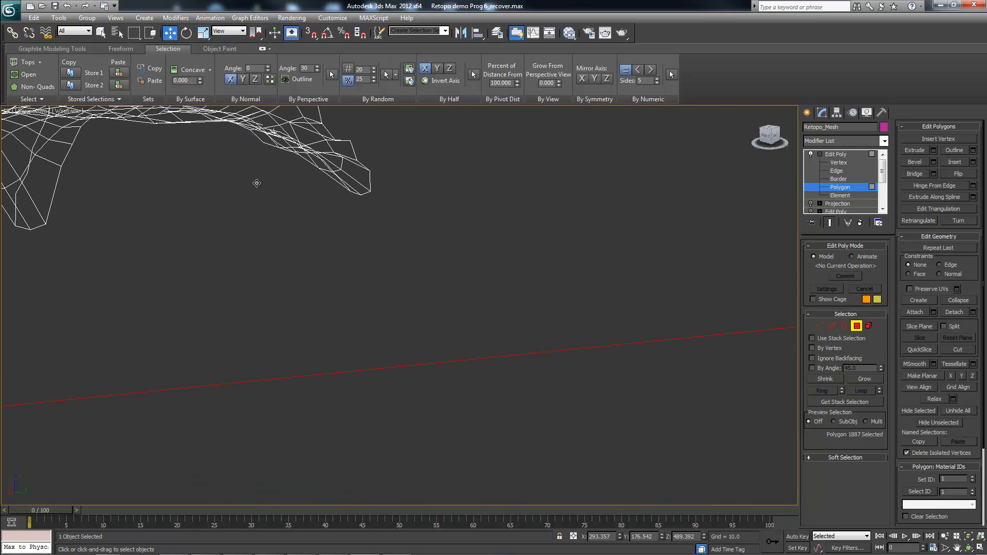
click(257, 183)
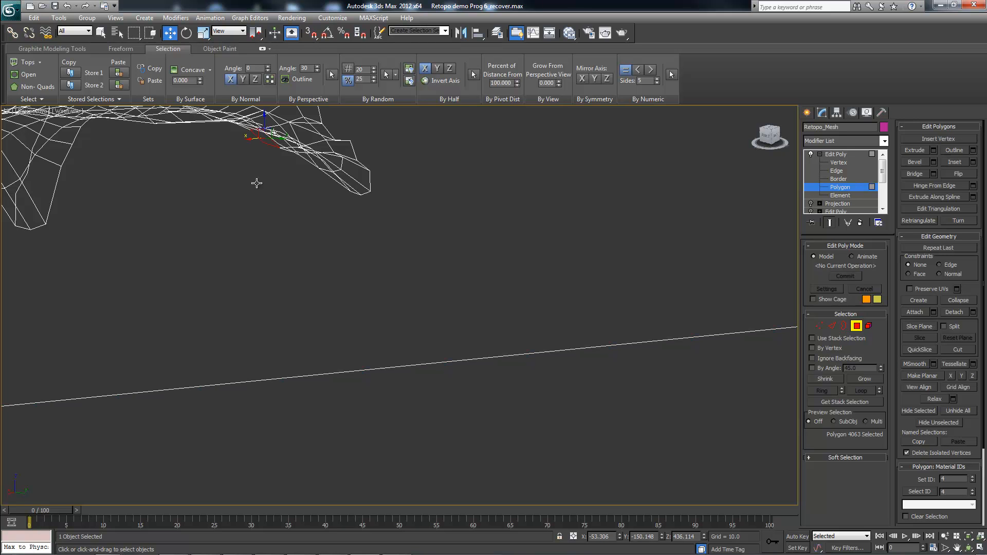
key(z)
scroll(256, 183, down, 10)
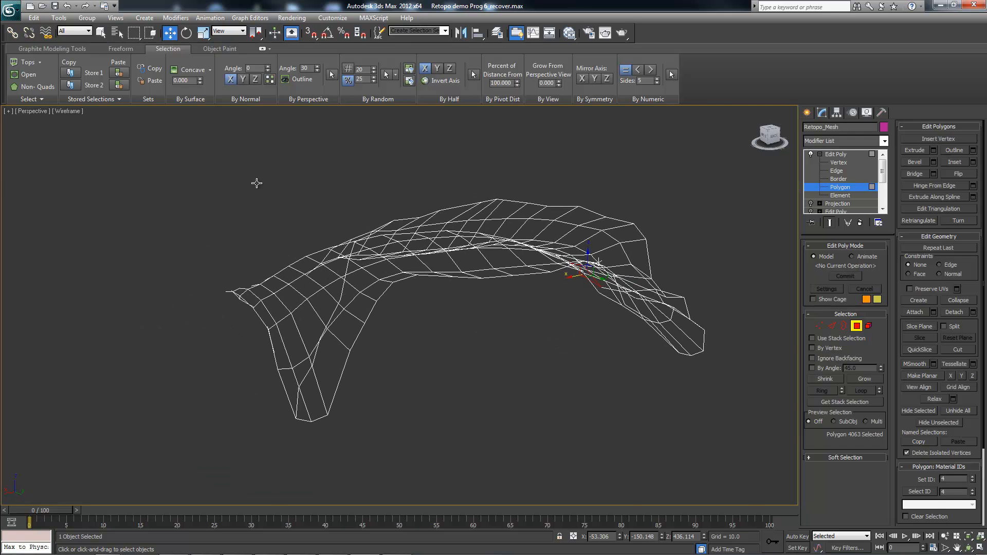
- Examine the selected mouth-interior polygon and its neighbours in both wireframe and shaded display
key(z)
key(alt)
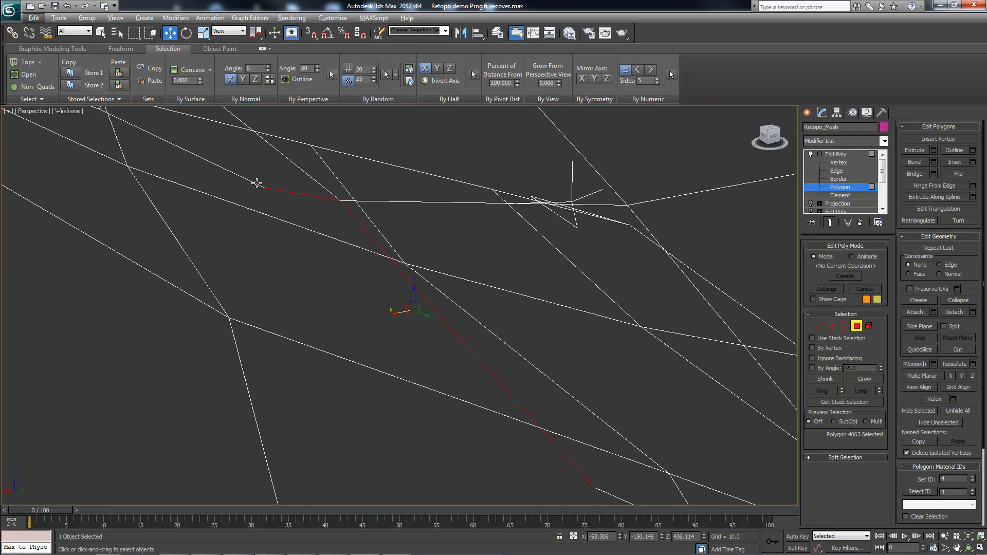
scroll(257, 183, down, 8)
alt+middle_drag(256, 183, 257, 183)
scroll(257, 183, up, 3)
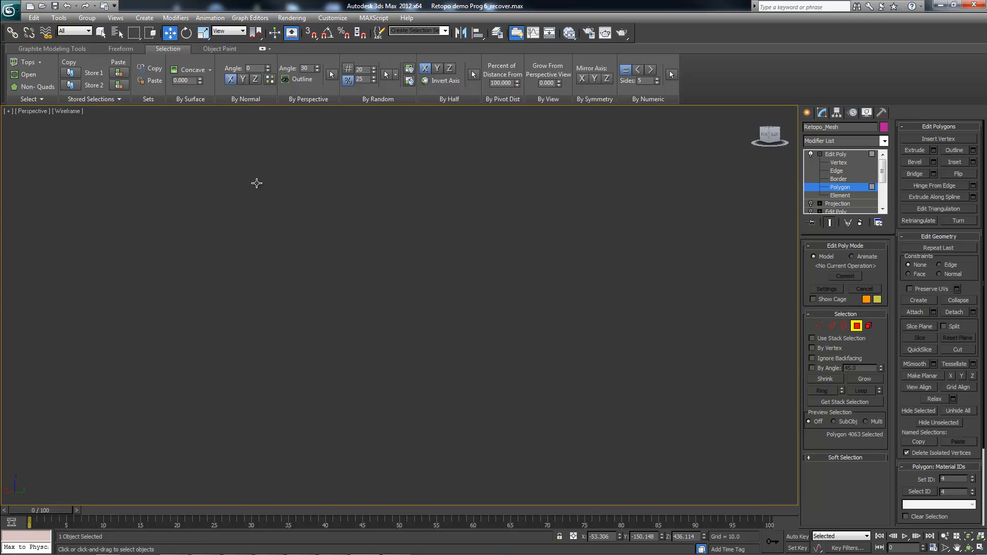
key(z)
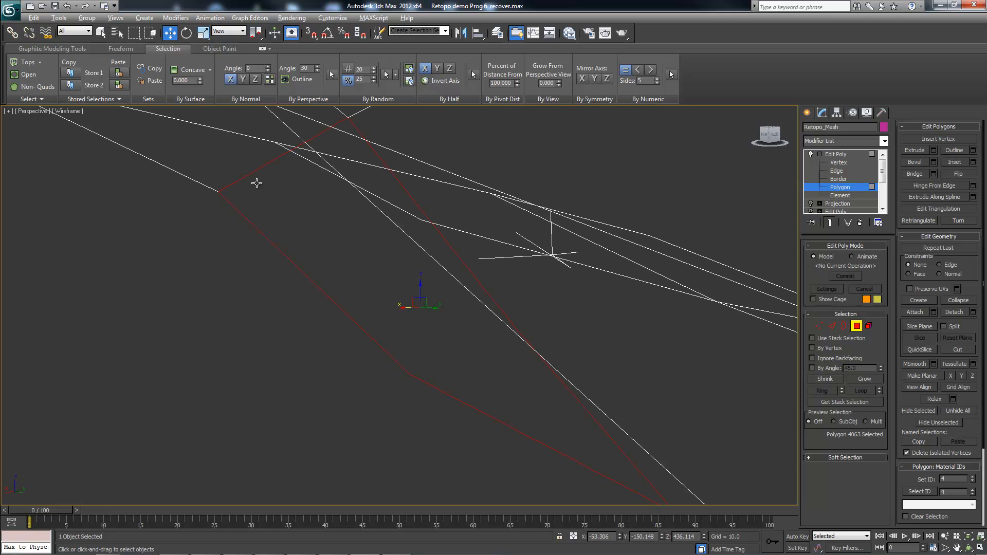
scroll(256, 183, down, 10)
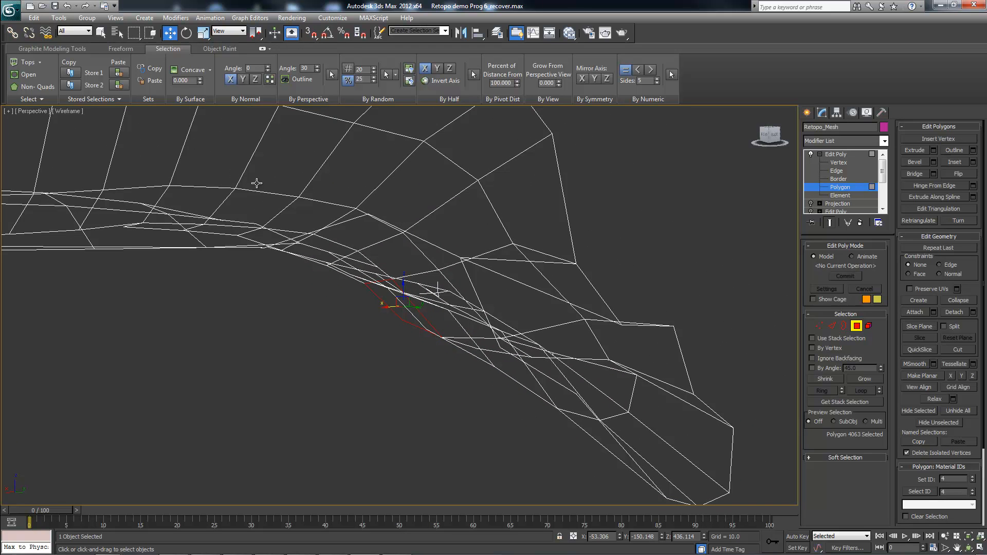
key(F3)
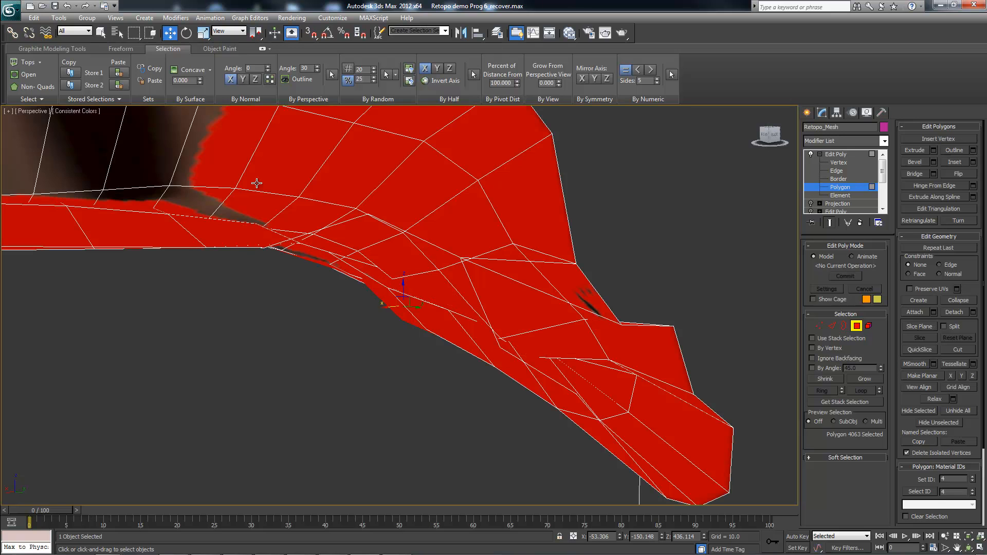
key(F3)
- Inspect the edges of the selected mouth-interior polygon face-on to check for an extra vertex
alt+middle_drag(256, 183, 256, 183)
key(ctrl+r)
drag(257, 183, 257, 183)
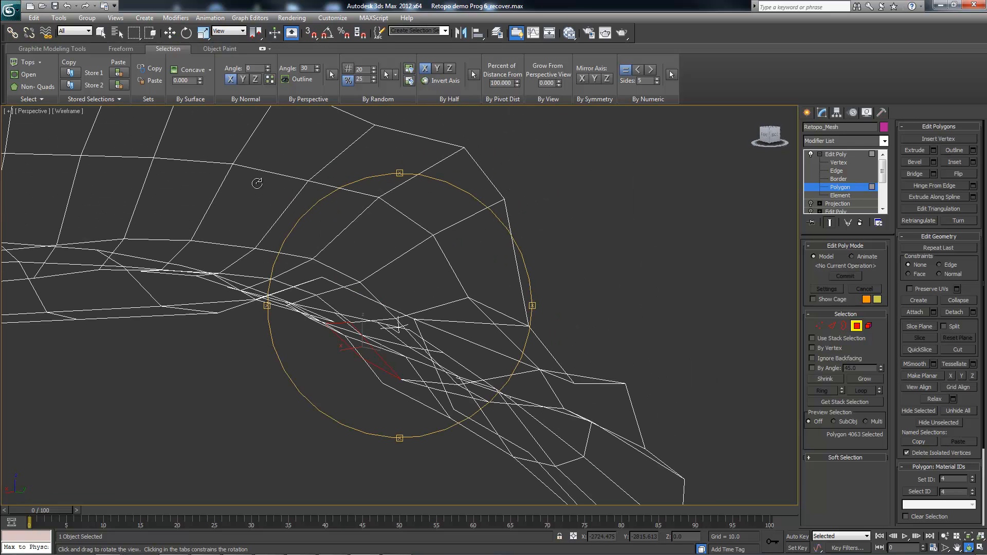
drag(258, 184, 256, 183)
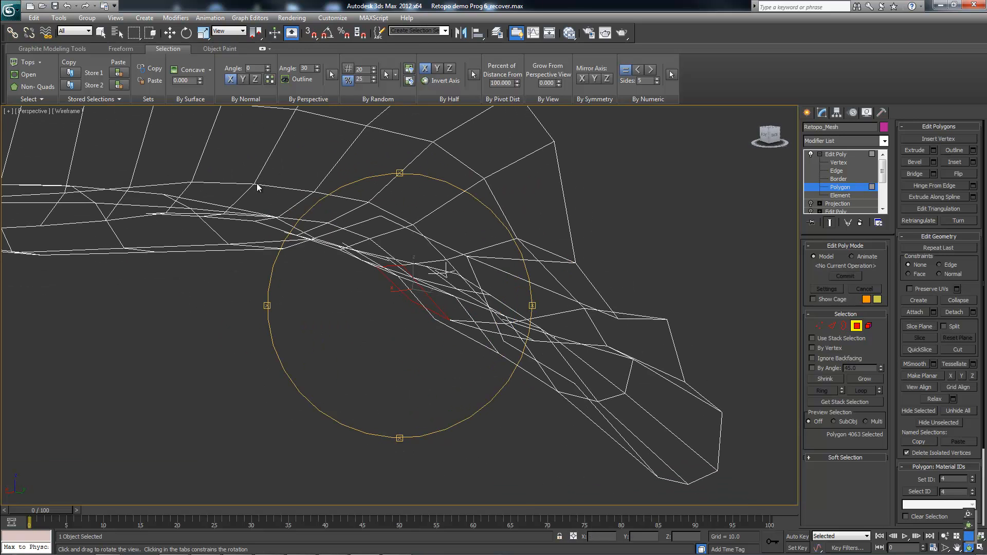
drag(258, 184, 257, 183)
key(F3)
key(F3)
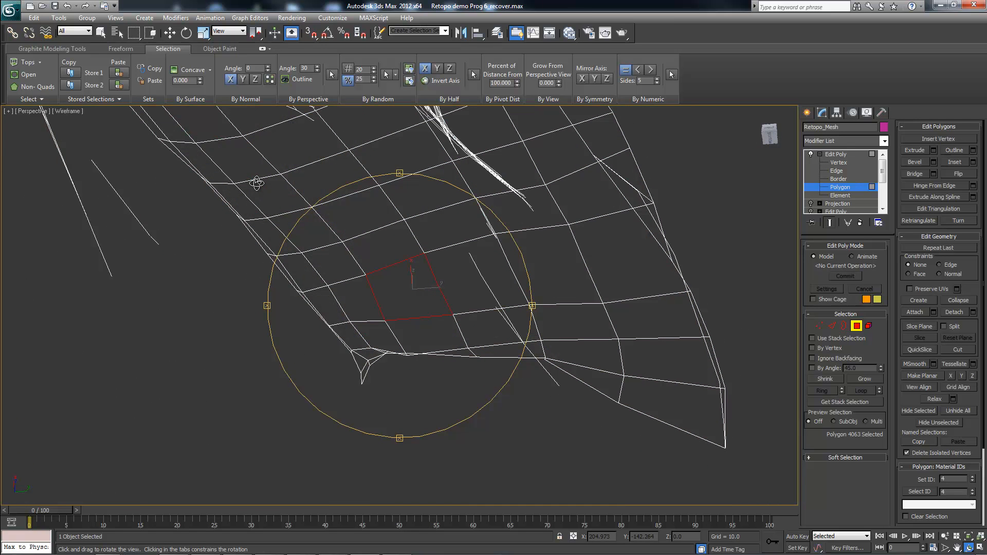
drag(257, 183, 258, 183)
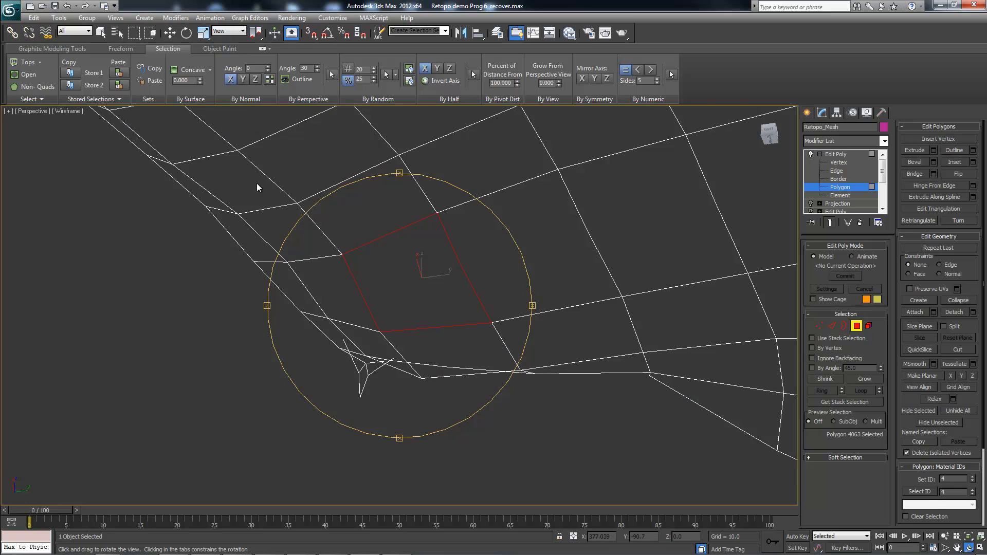
- Reselect all polygons that have exactly 5 sides and switch to vertex editing with the Move tool
click(672, 74)
key(1)
key(w)
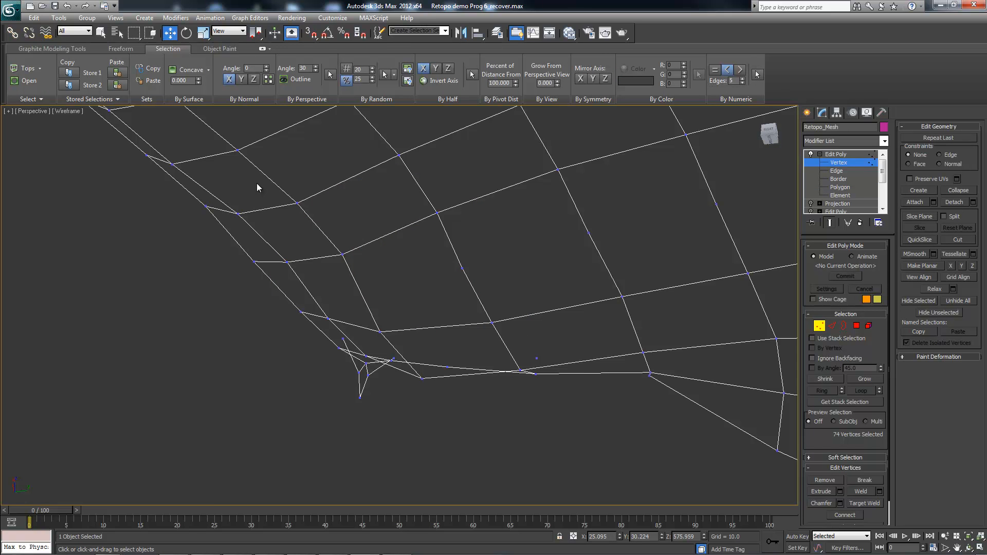
scroll(258, 188, up, 5)
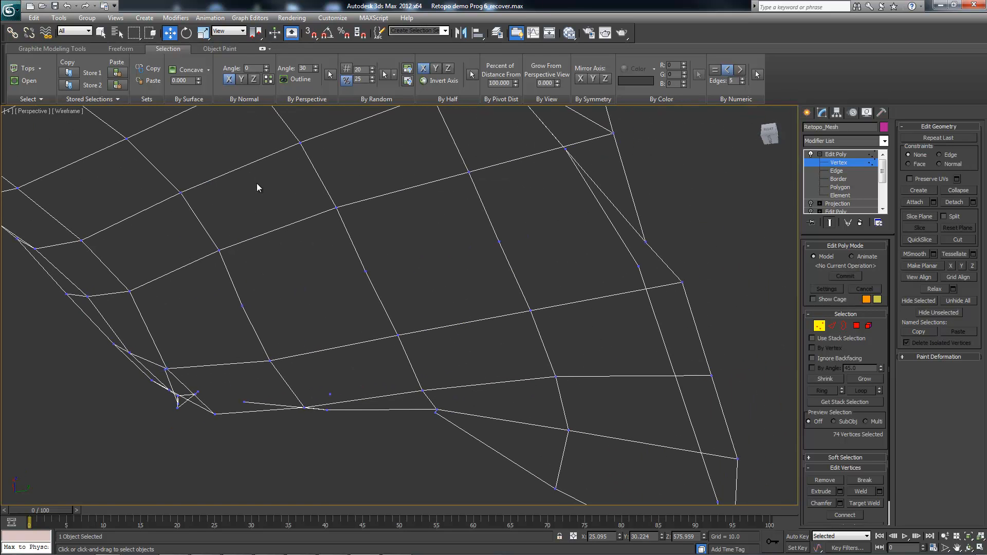
key(ctrl+z)
- Return to polygon editing and look over the whole head wireframe for the remaining selected five-sided polygons
alt+middle_drag(258, 188, 259, 188)
click(258, 187)
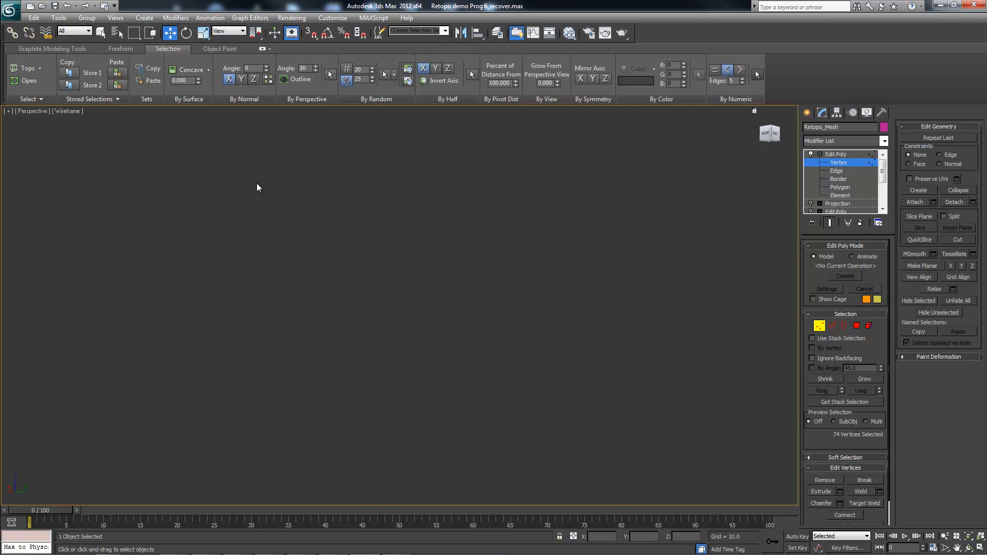
alt+middle_drag(258, 188, 258, 187)
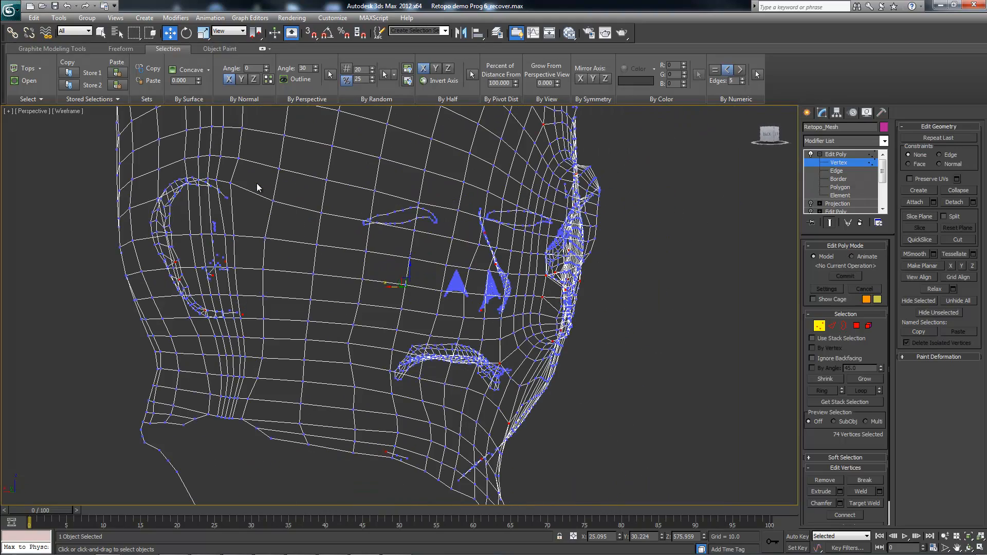
key(4)
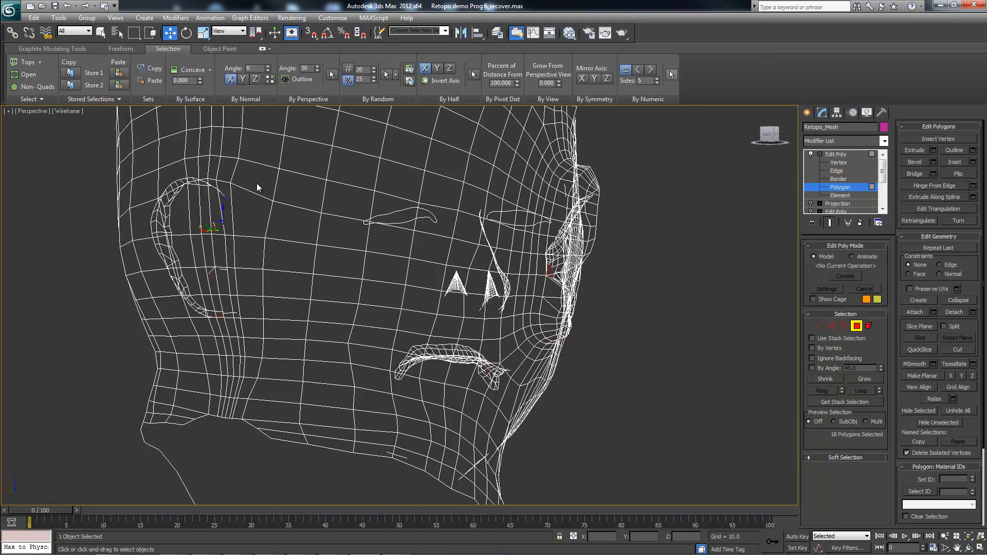
alt+middle_drag(258, 188, 257, 183)
scroll(257, 183, up, 10)
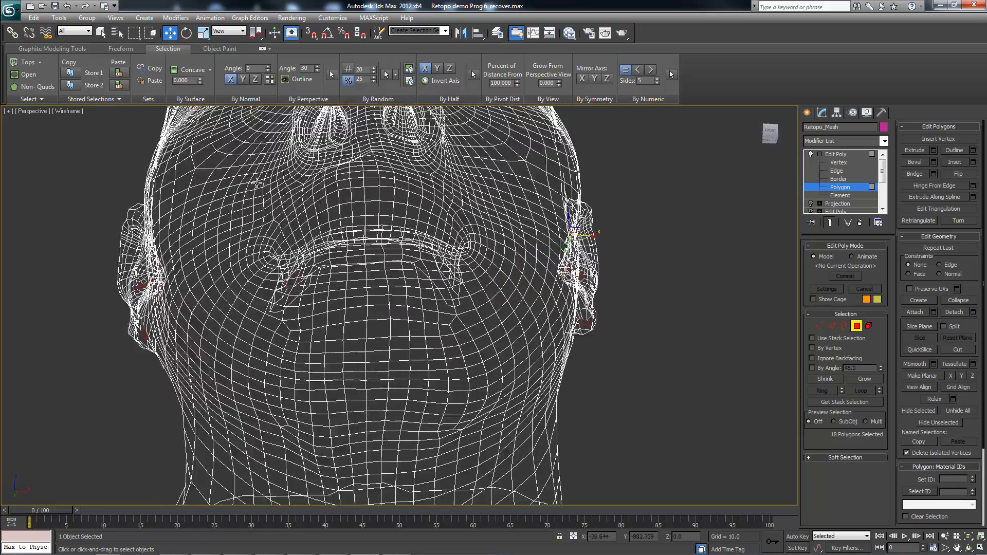
- Move two vertices of the selected five-sided mouth-interior polygon outward to expose the short edge between them
alt+middle_drag(257, 184, 256, 183)
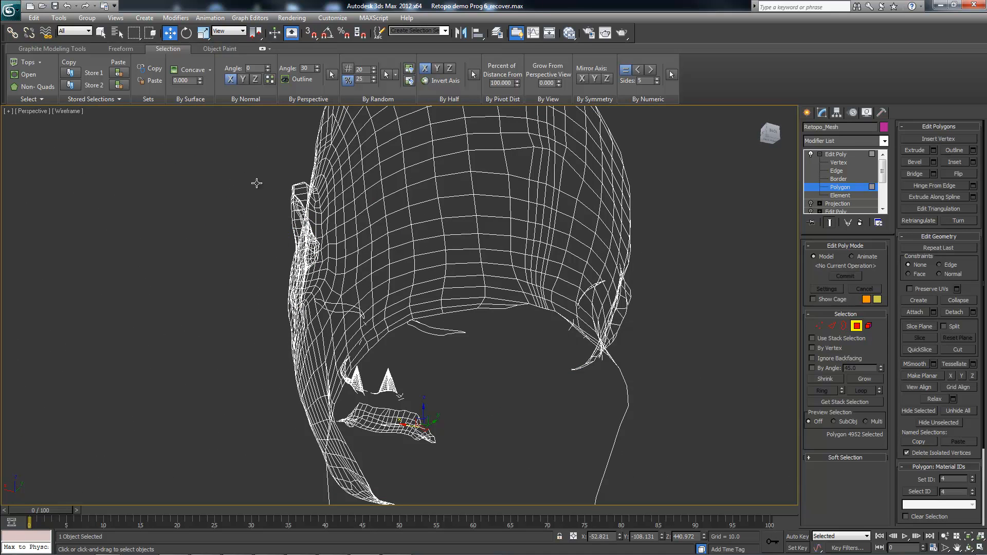
key(z)
alt+middle_drag(257, 183, 257, 184)
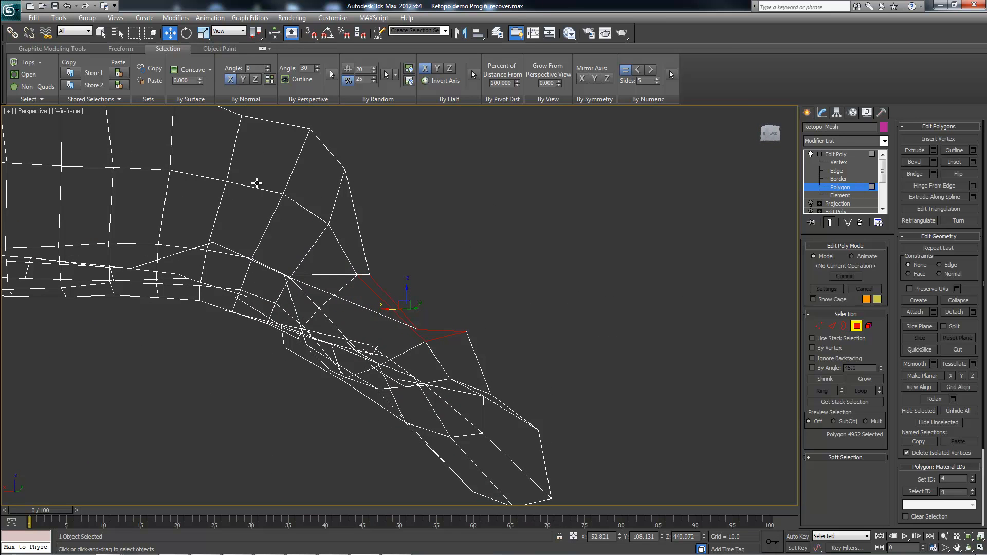
key(1)
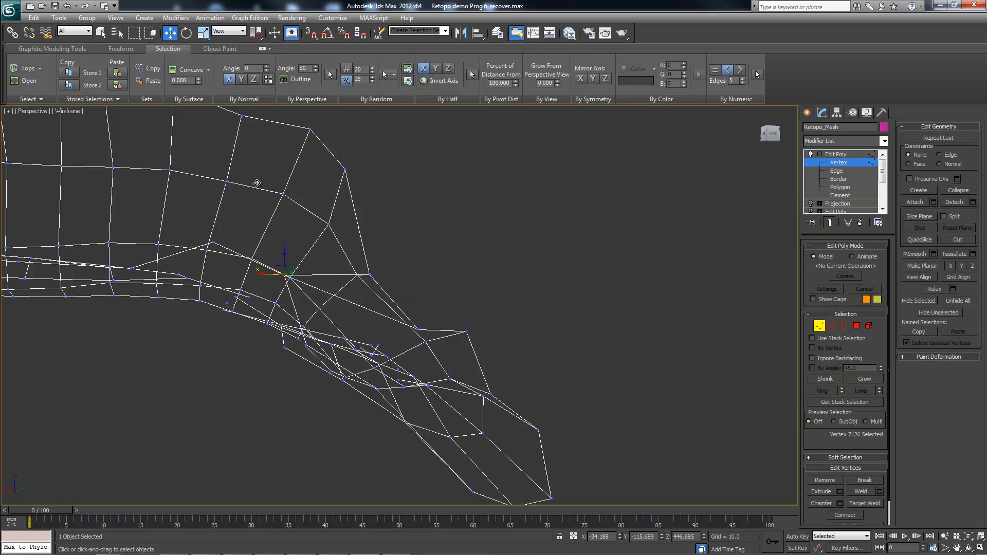
drag(279, 270, 359, 306)
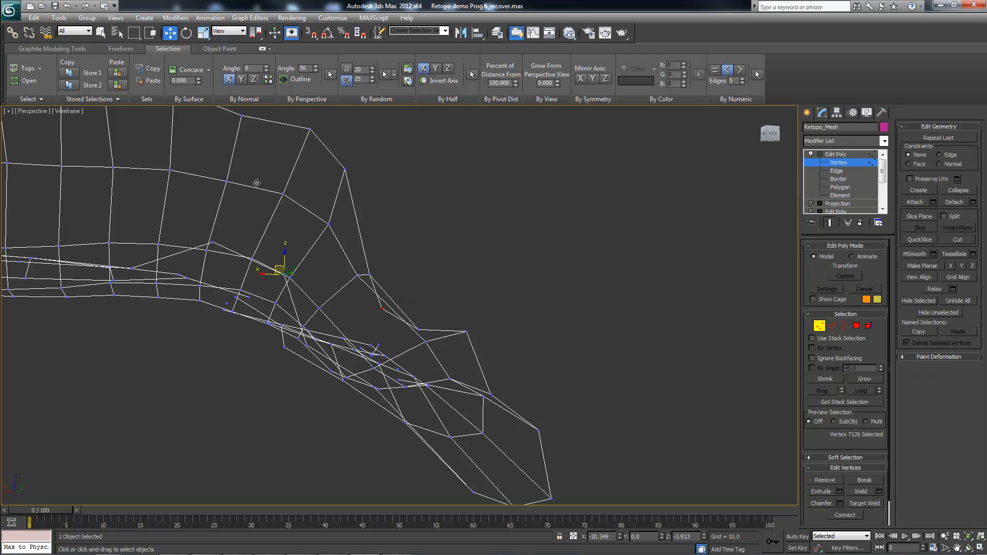
drag(435, 289, 432, 282)
click(419, 329)
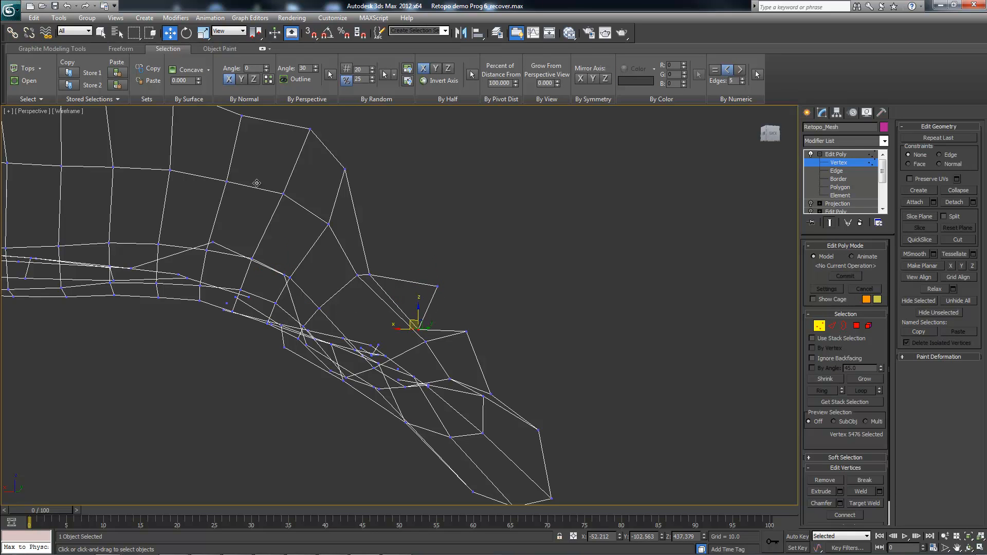
drag(414, 325, 439, 315)
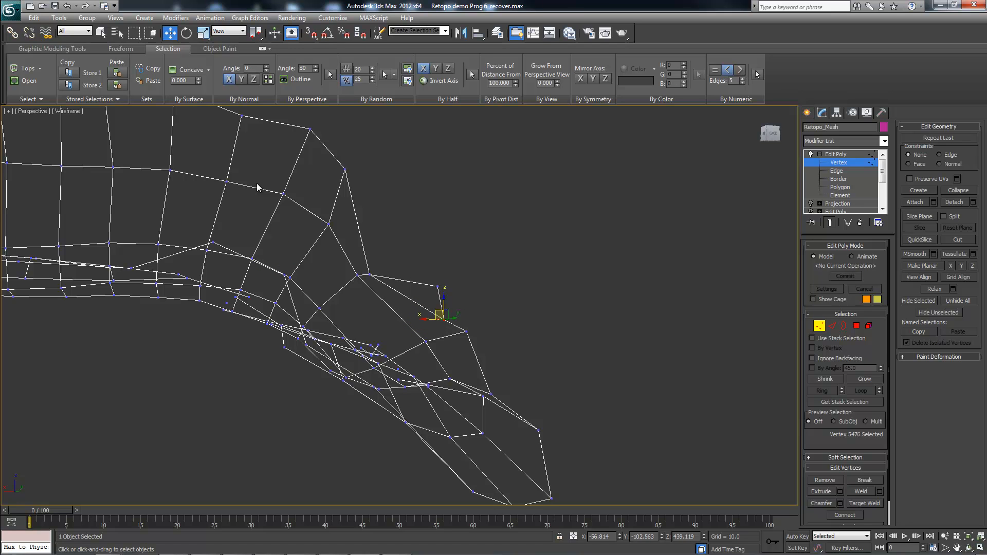
- Collapse the short edge between the two moved vertices into a single vertex
key(2)
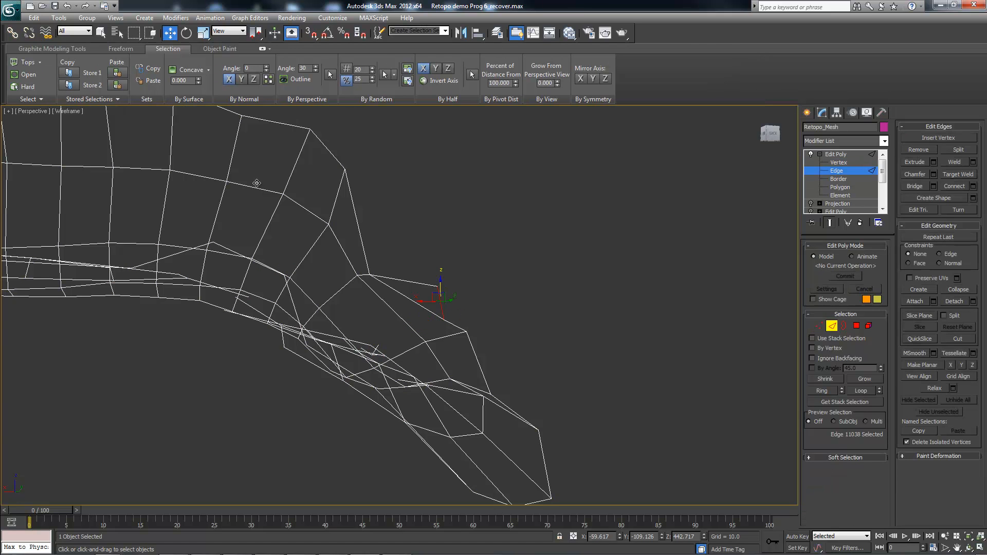
key(1)
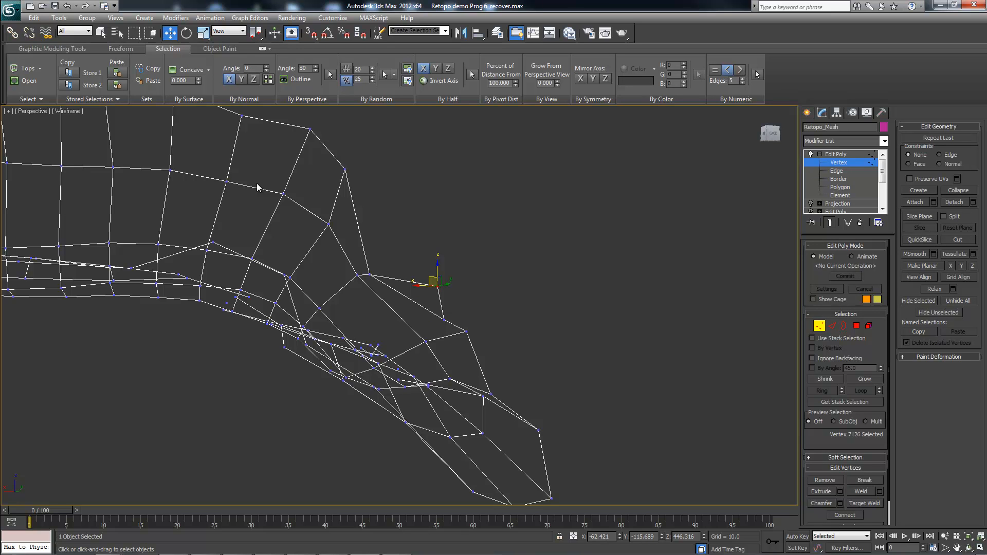
key(2)
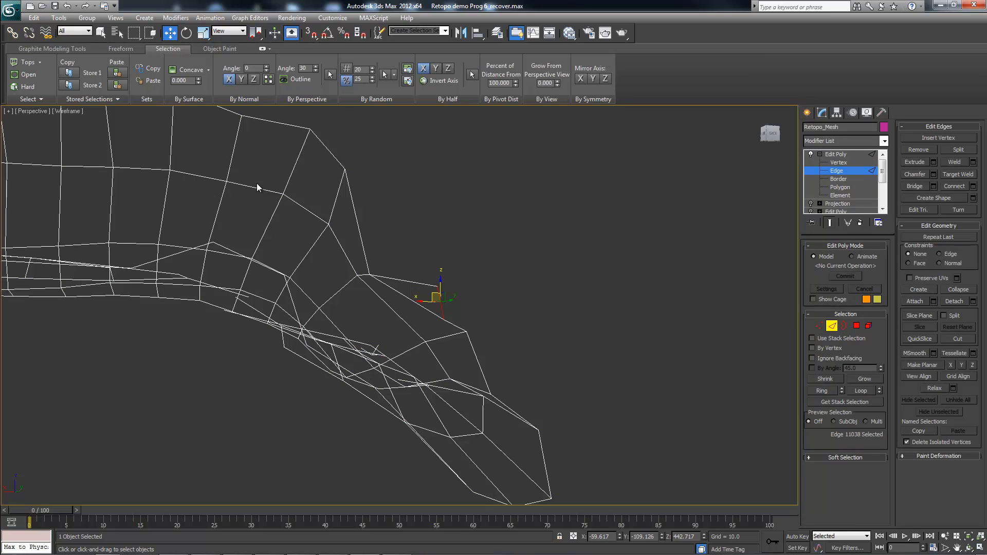
right_click(441, 306)
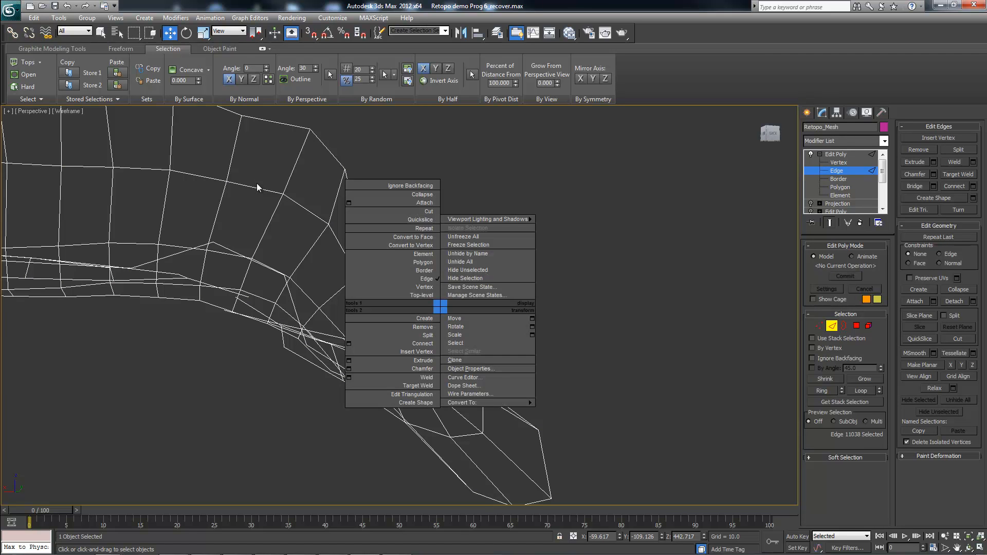
click(411, 202)
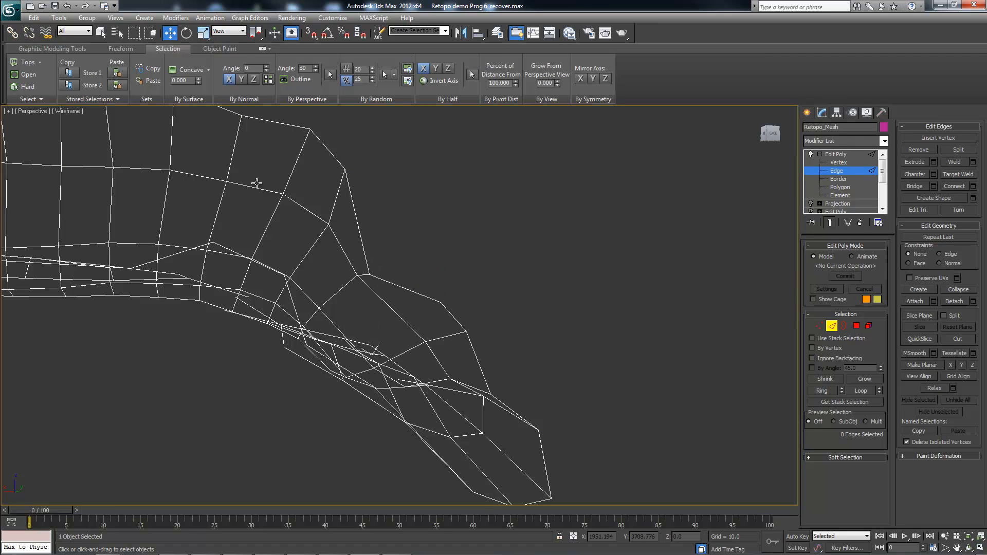
key(1)
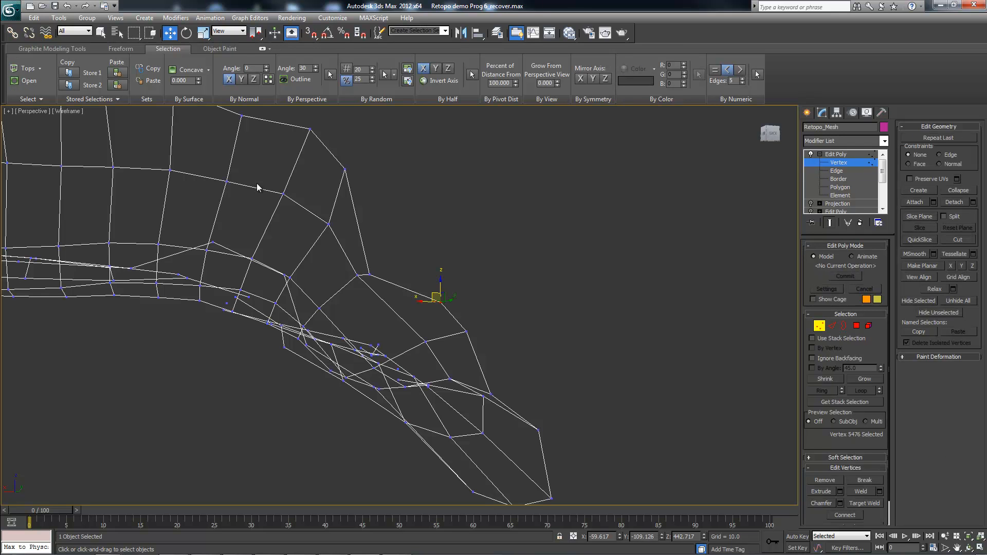
click(257, 188)
- Return to polygon editing and check the shape of the repaired mouth-interior polygon
key(shift+z)
key(shift+z)
key(shift+z)
key(shift+z)
key(shift+z)
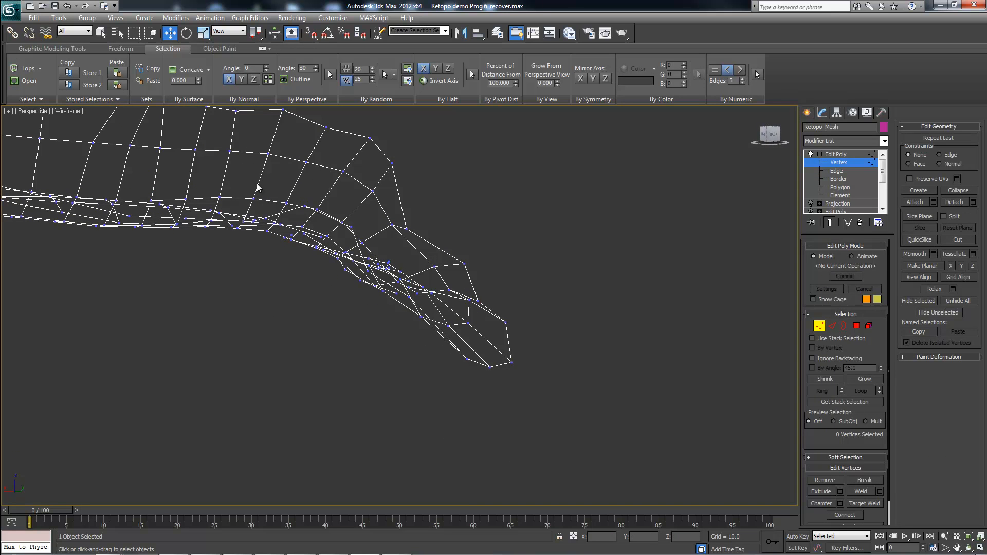
key(4)
key(5)
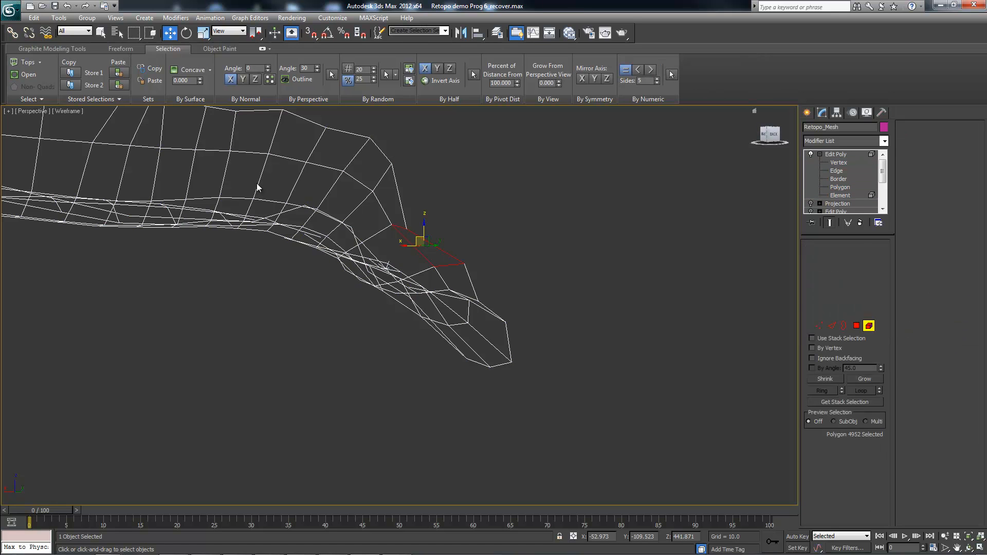
key(4)
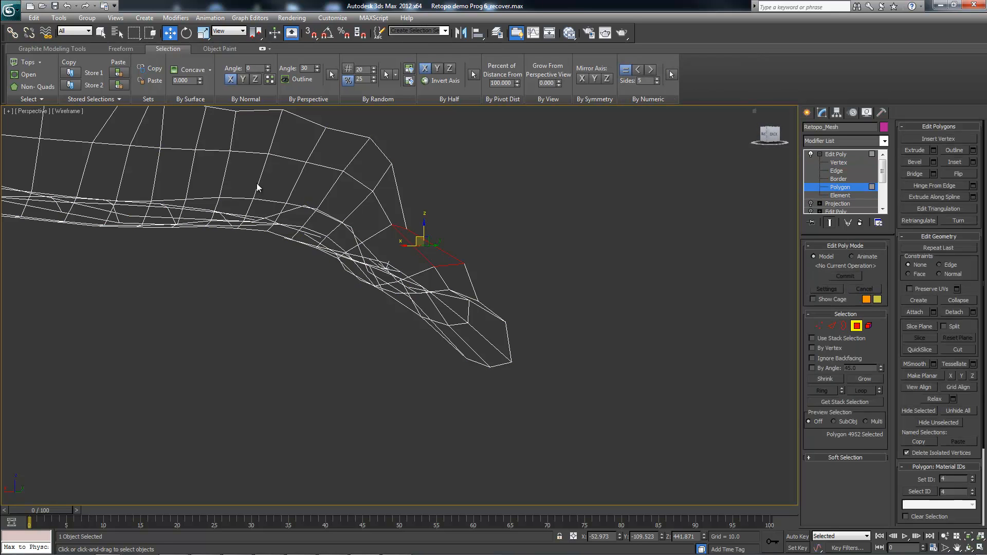
- Look over the whole head wireframe for the remaining selected five-sided polygons around the ears and nose
scroll(257, 183, down, 5)
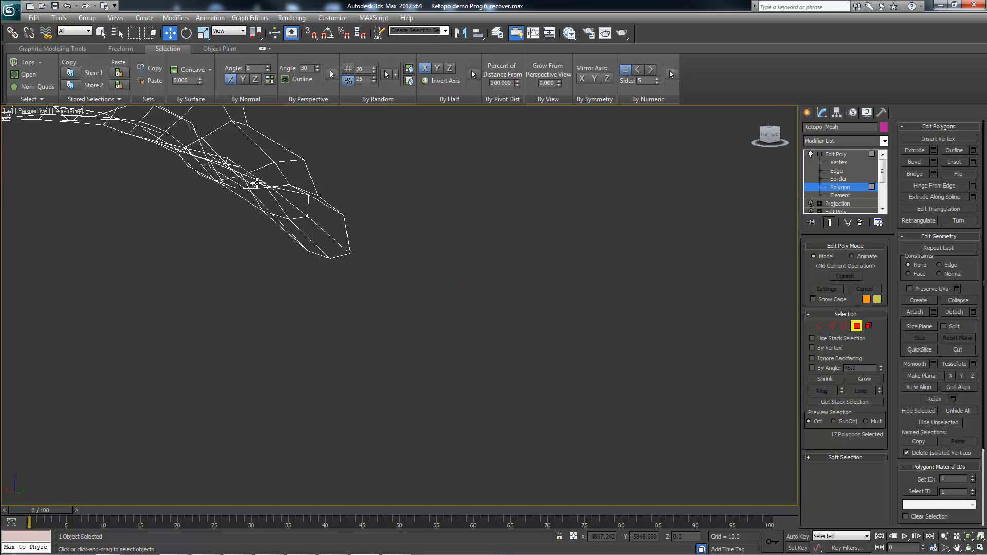
scroll(257, 183, down, 8)
mouse_move(256, 183)
alt+middle_down()
mouse_move(275, 183)
mouse_move(257, 183)
alt+middle_up()
scroll(257, 183, down, 8)
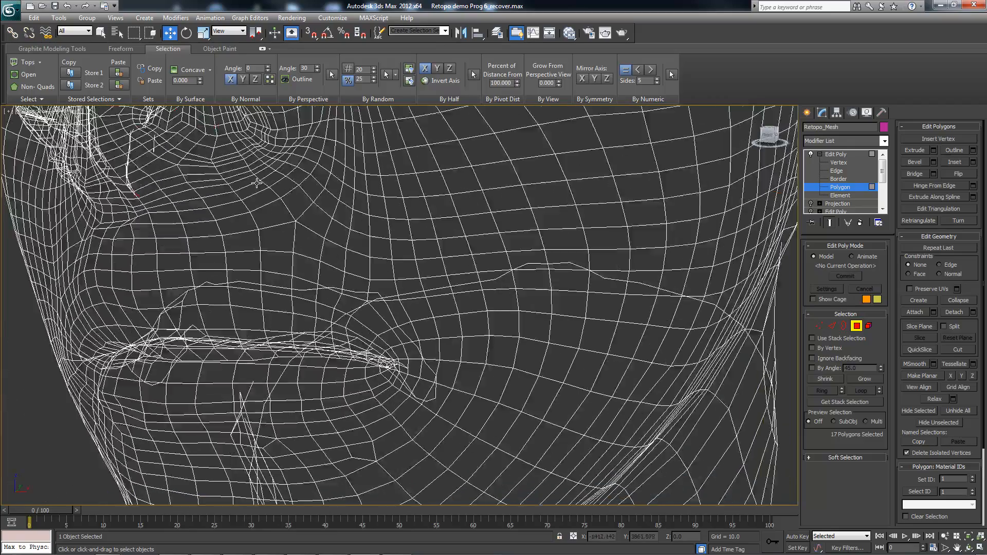
scroll(257, 183, down, 10)
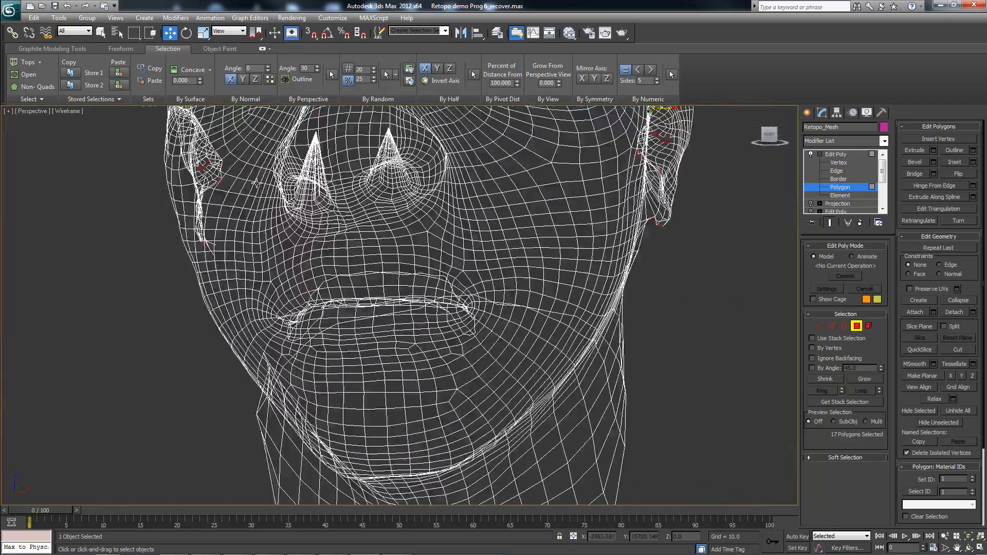
alt+middle_drag(257, 183, 257, 187)
scroll(256, 187, down, 3)
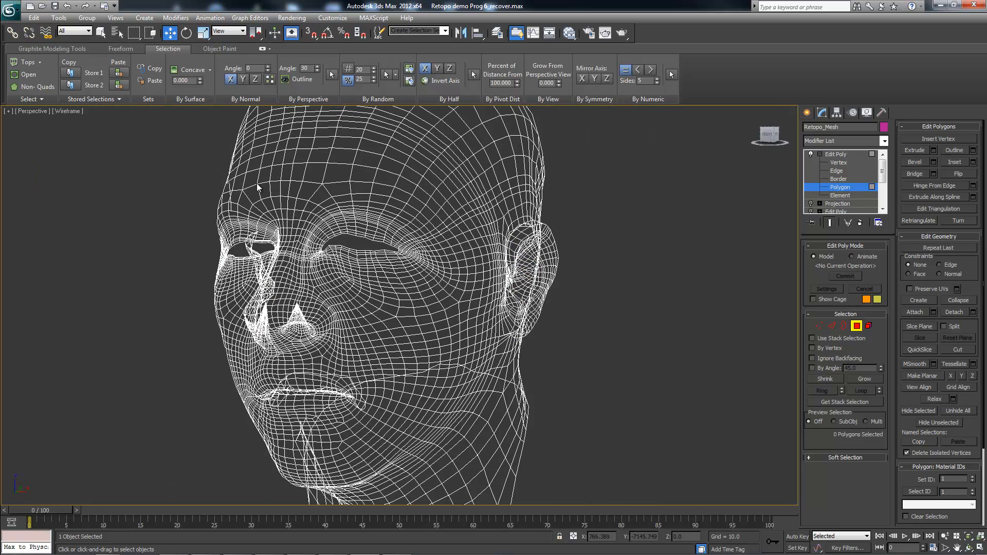
- Clear the polygon selection and leave sub-object editing of the head mesh
key(c)
key(ctrl+d)
click(257, 184)
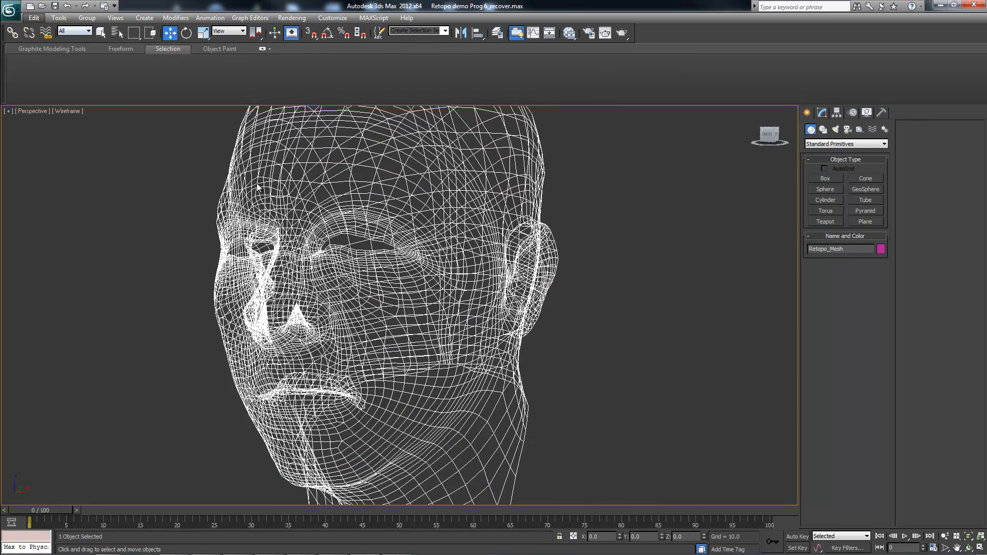
- Export the head mesh as FBX, replacing the existing 3ds2MB file and keeping the current export options
key(alt+f)
key(Up)
key(Return)
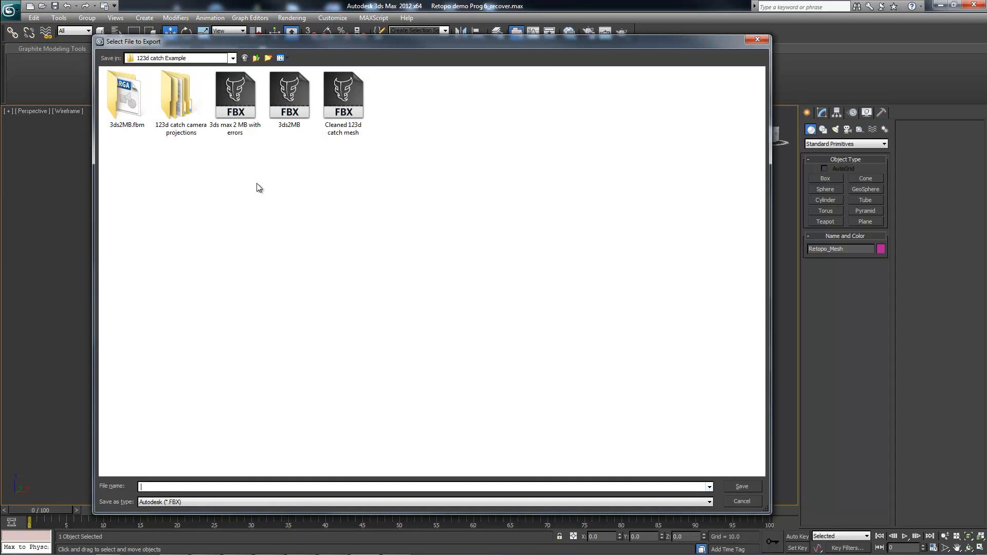
key(Escape)
key(alt+f)
key(Right)
key(Down)
key(Return)
click(289, 98)
click(742, 487)
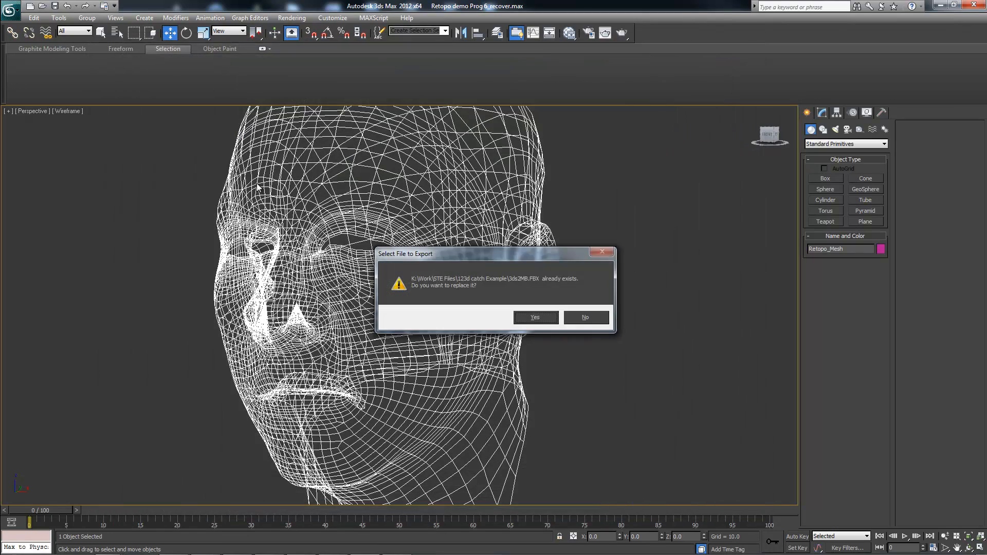
click(536, 317)
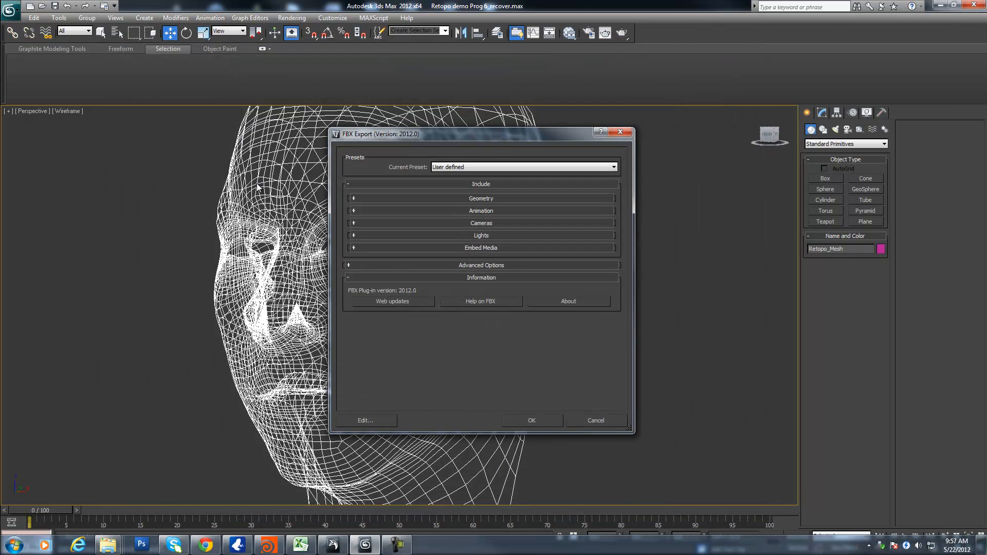
click(531, 420)
- Switch to Mudbox, start a new scene in place of the old head, and try importing the re-exported mesh
click(365, 546)
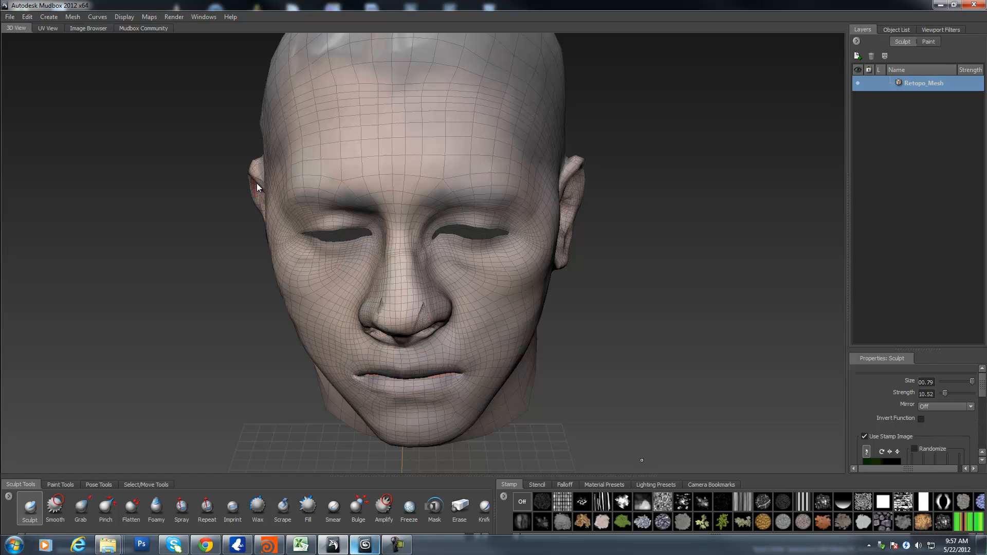
alt+drag(549, 284, 474, 220)
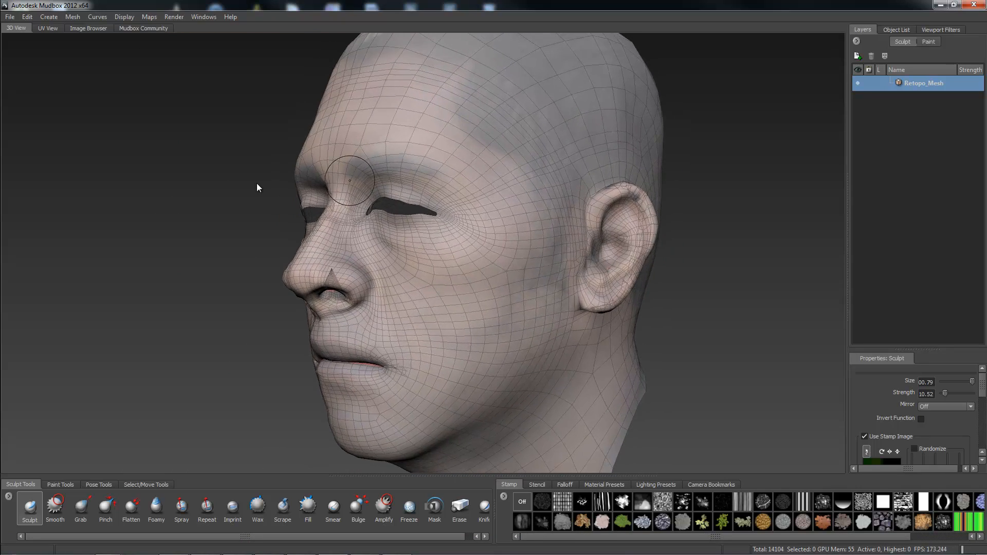
key(ctrl+n)
key(Escape)
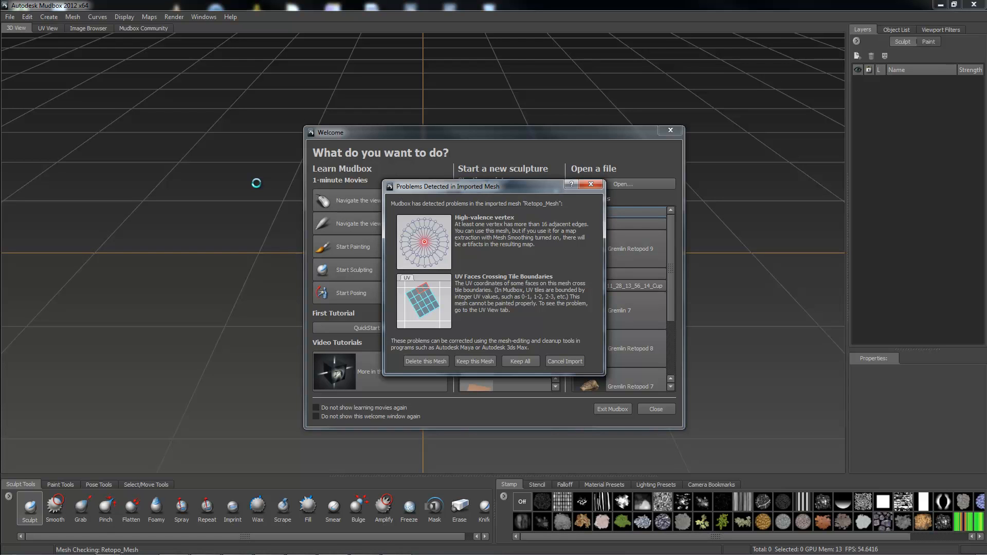
key(Return)
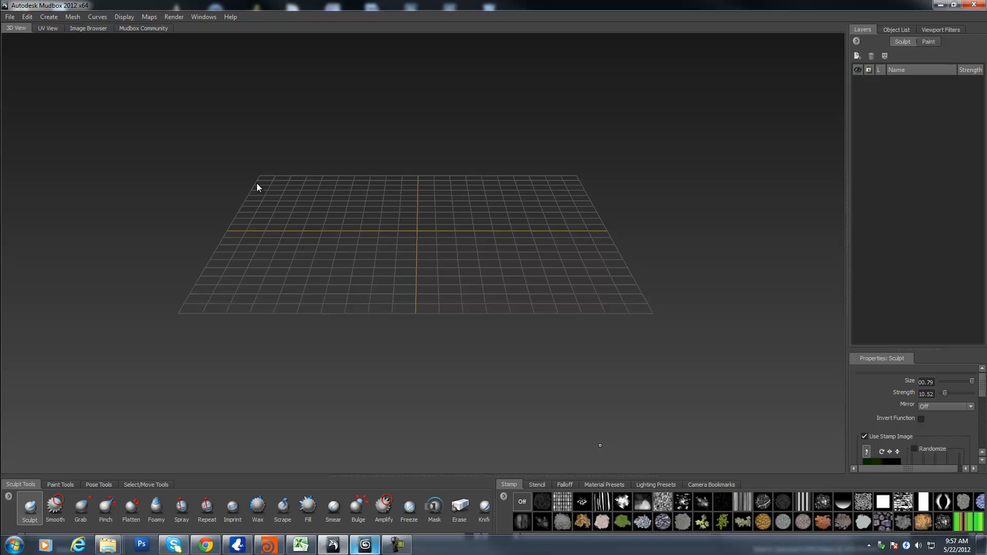
- Switch to 3ds Max and examine the nostril interior around the vertex where many edges converge
click(366, 545)
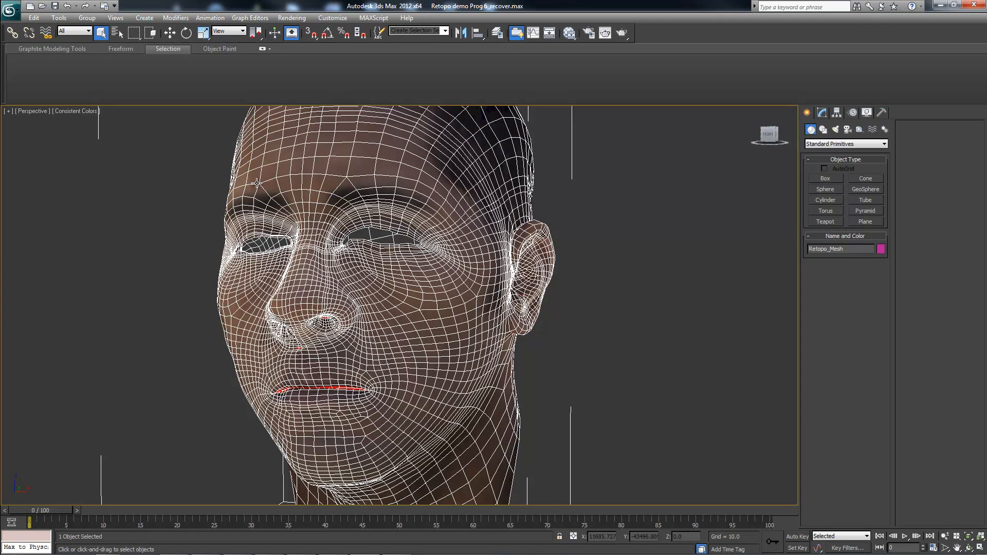
alt+middle_drag(256, 183, 268, 149)
scroll(257, 183, up, 6)
mouse_move(257, 183)
middle_down()
mouse_move(342, 365)
mouse_move(263, 169)
mouse_move(263, 136)
mouse_move(262, 154)
middle_up()
mouse_move(256, 183)
middle_down()
mouse_move(263, 260)
mouse_move(258, 149)
middle_up()
scroll(257, 183, up, 4)
mouse_move(257, 183)
alt+middle_down()
mouse_move(257, 155)
mouse_move(244, 334)
mouse_move(276, 5)
mouse_move(256, 174)
mouse_move(251, 144)
mouse_move(261, 192)
mouse_move(246, 339)
alt+middle_up()
scroll(257, 183, up, 5)
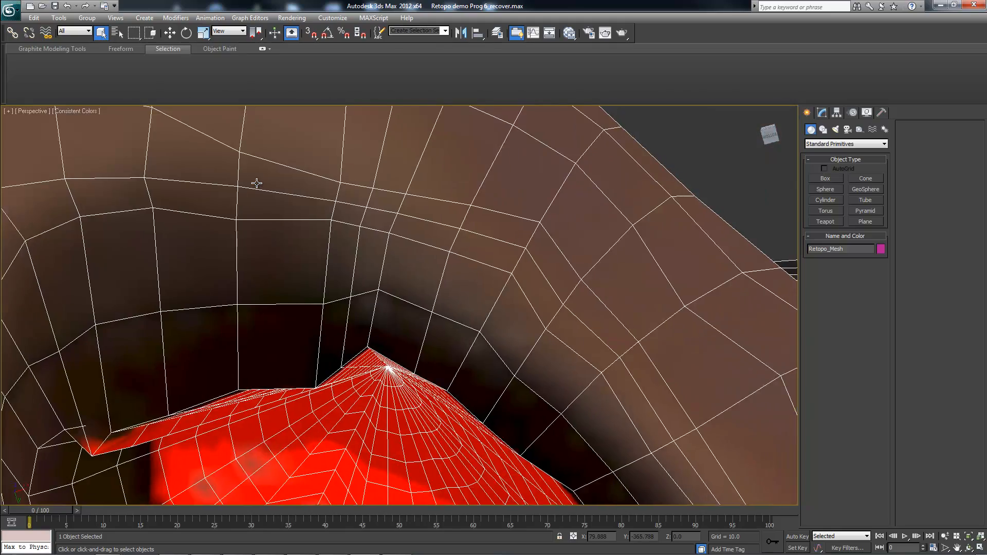
scroll(257, 183, down, 2)
alt+middle_drag(257, 183, 257, 176)
scroll(257, 183, up, 2)
key(alt)
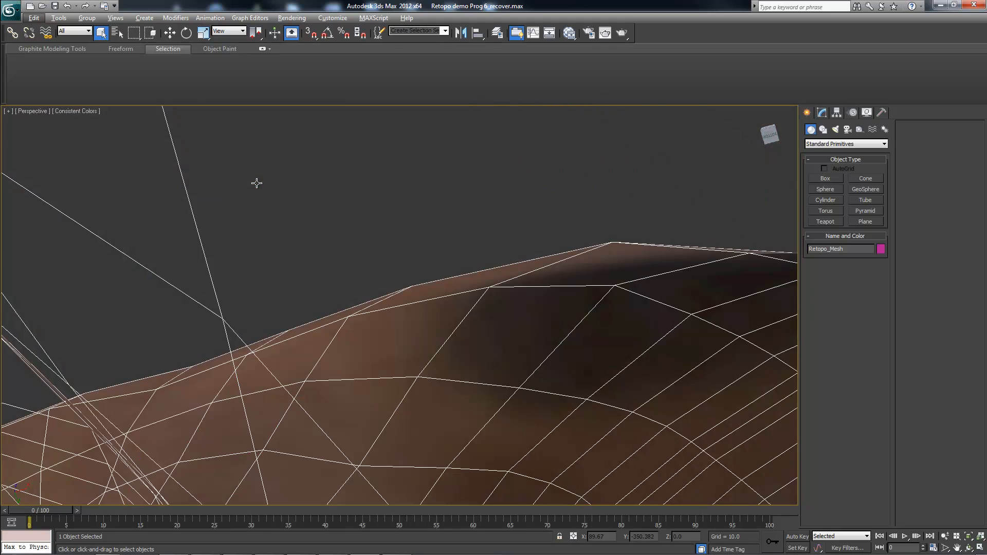
scroll(257, 183, down, 2)
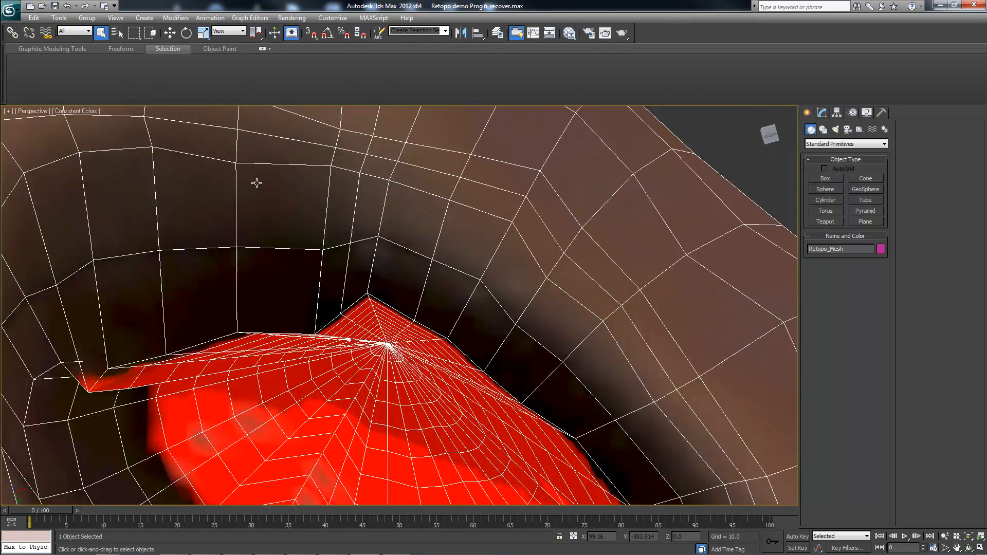
scroll(257, 183, down, 2)
alt+middle_drag(257, 183, 261, 173)
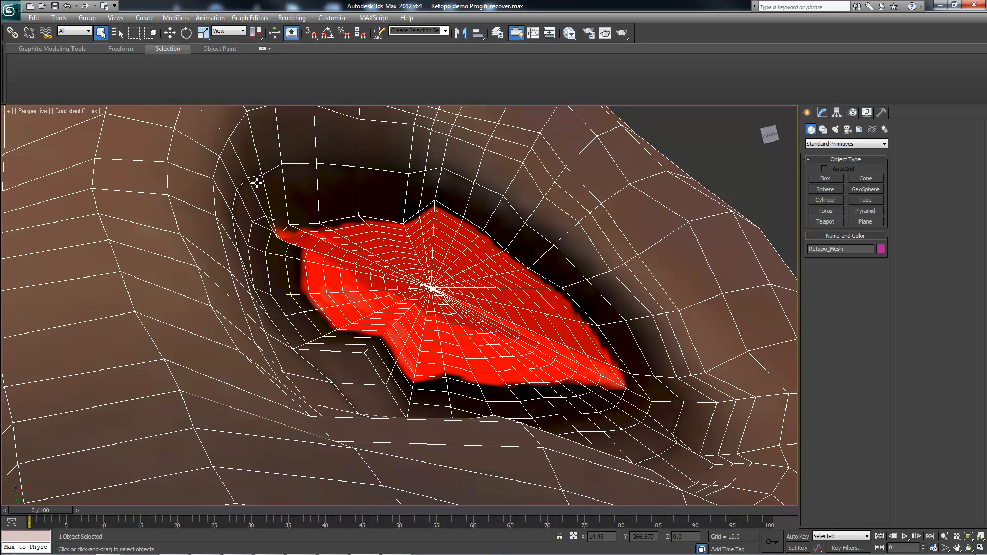
- Try to remove the converging vertex inside the nostril by growing a polygon selection around it and deleting those polygons
key(4)
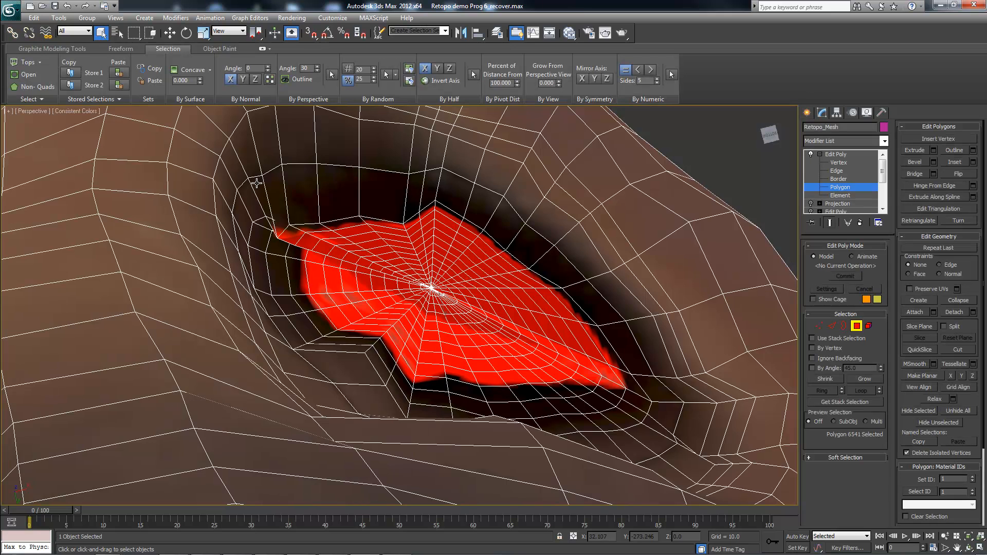
scroll(256, 183, up, 3)
alt+middle_drag(257, 183, 258, 187)
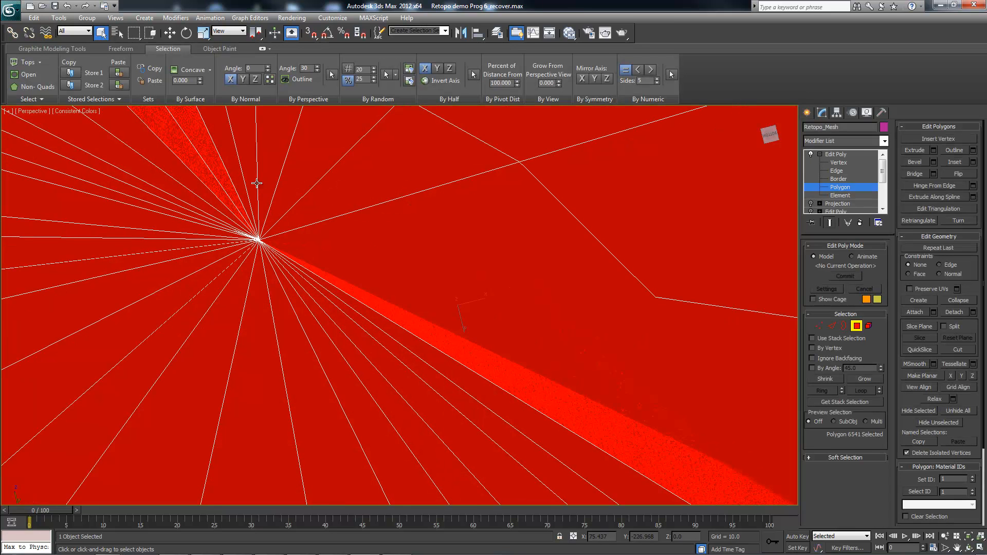
drag(134, 33, 134, 113)
drag(286, 224, 239, 261)
key(ctrl+Page_Up)
key(ctrl+Page_Up)
key(ctrl+Page_Up)
key(ctrl+Page_Up)
key(ctrl+Page_Up)
key(ctrl+Page_Up)
key(ctrl+Page_Up)
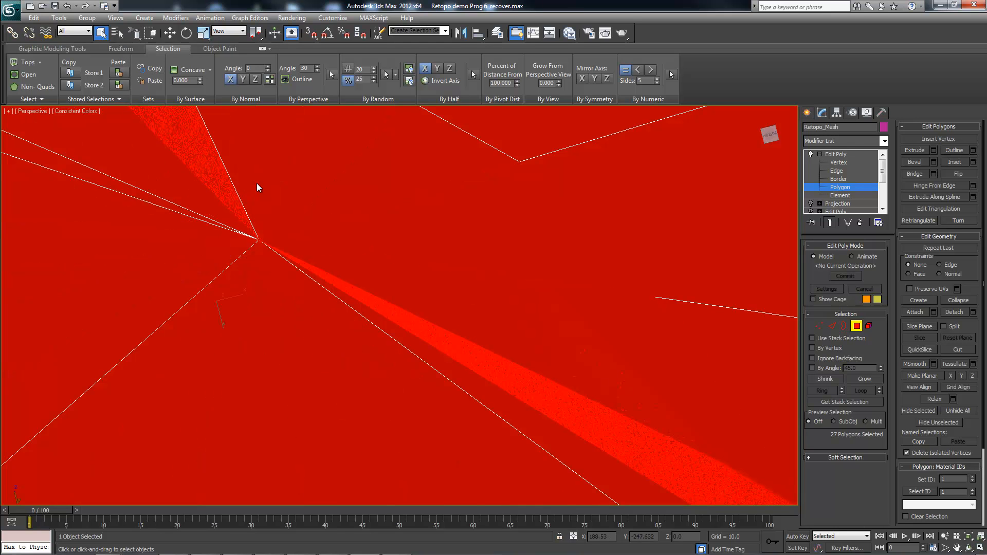
key(ctrl+Page_Up)
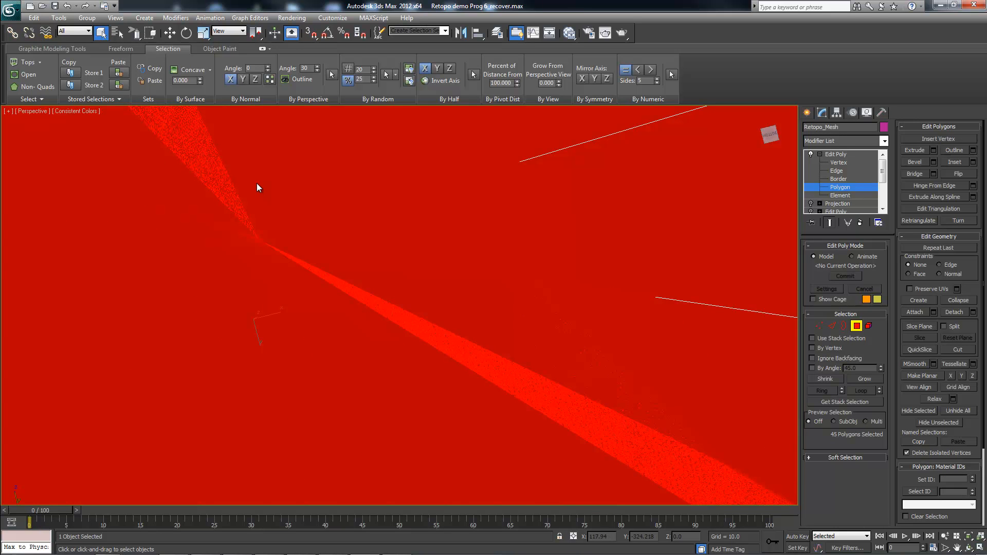
scroll(258, 184, down, 10)
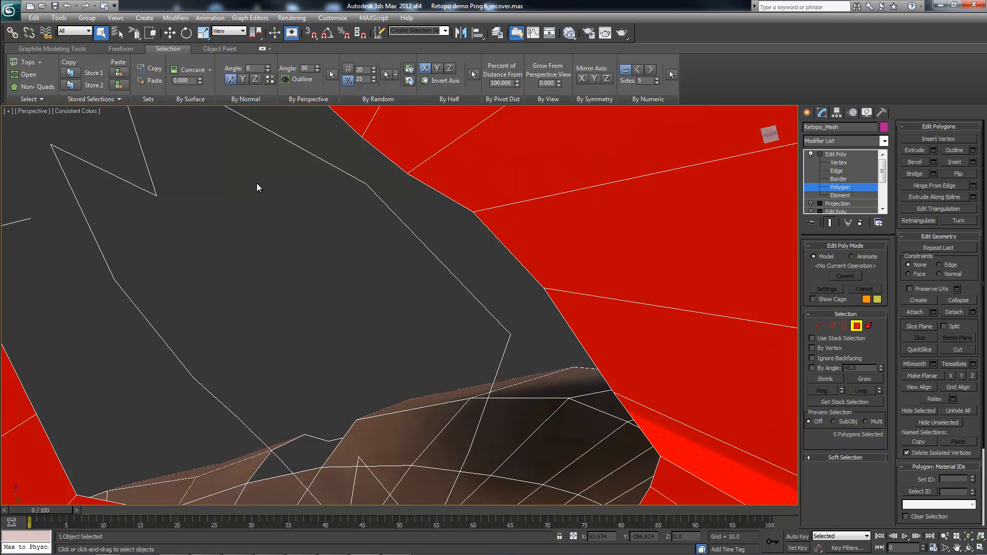
- Try the same on the other nostril, growing a polygon selection around its converging vertex and deleting those polygons
middle_drag(257, 184, 367, 193)
scroll(257, 183, down, 6)
middle_drag(257, 184, 327, 15)
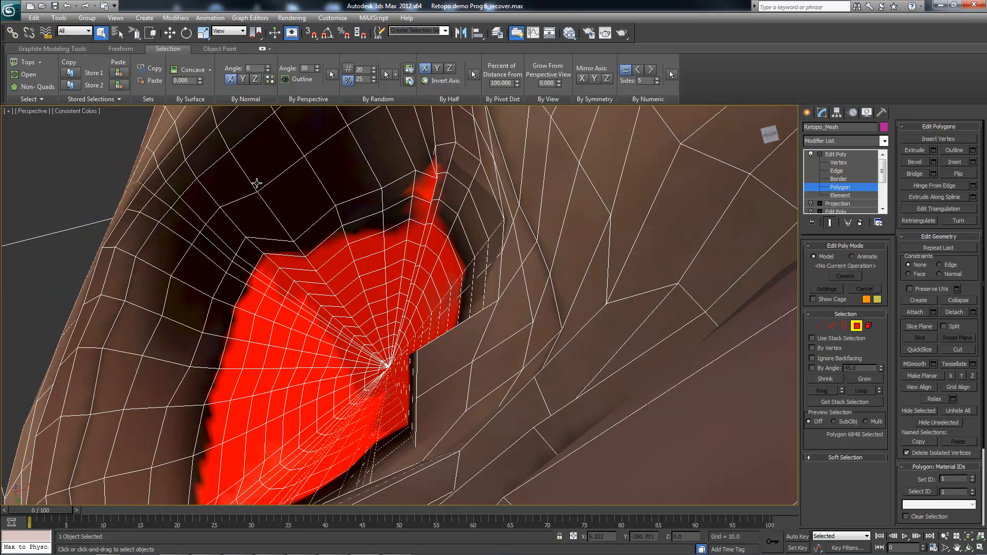
key(z)
scroll(257, 184, down, 3)
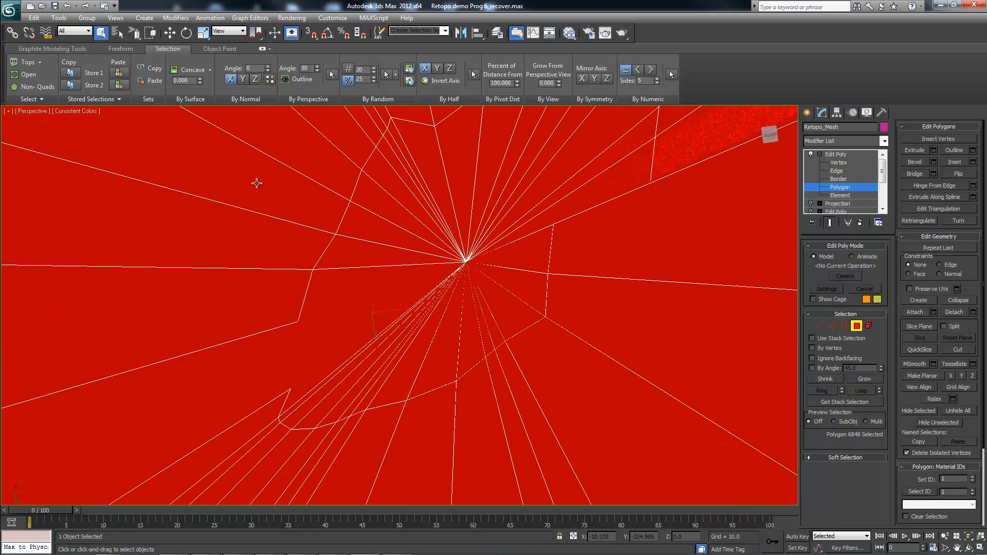
key(ctrl+Page_Up)
key(ctrl+Page_Up)
key(ctrl+Page_Up)
key(ctrl+Page_Up)
key(ctrl+Page_Up)
key(ctrl+Page_Up)
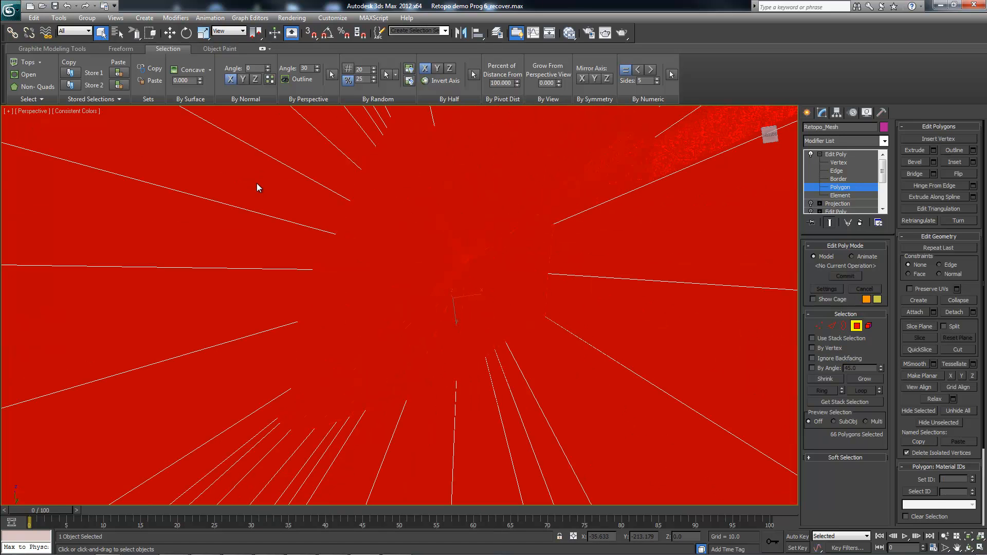
drag(421, 273, 424, 283)
scroll(256, 183, down, 6)
- Examine the nostrils, the underside of the nose and the front of the face for the effect of the polygon deletions
key(shift+z)
key(shift+z)
key(shift+z)
key(shift+z)
key(shift+z)
key(shift+z)
key(shift+z)
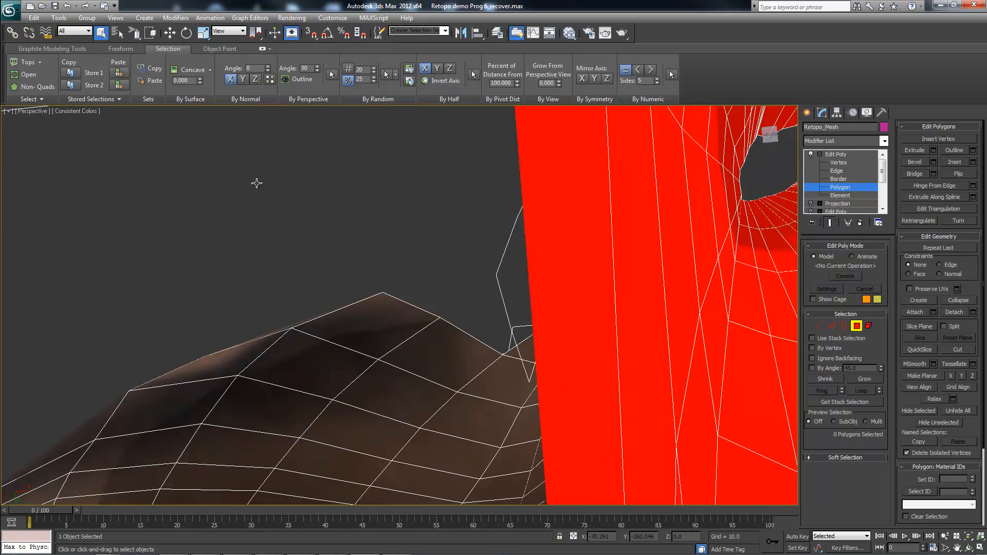
key(shift+z)
key(shift+z)
key(shift+z)
key(shift+z)
key(shift+z)
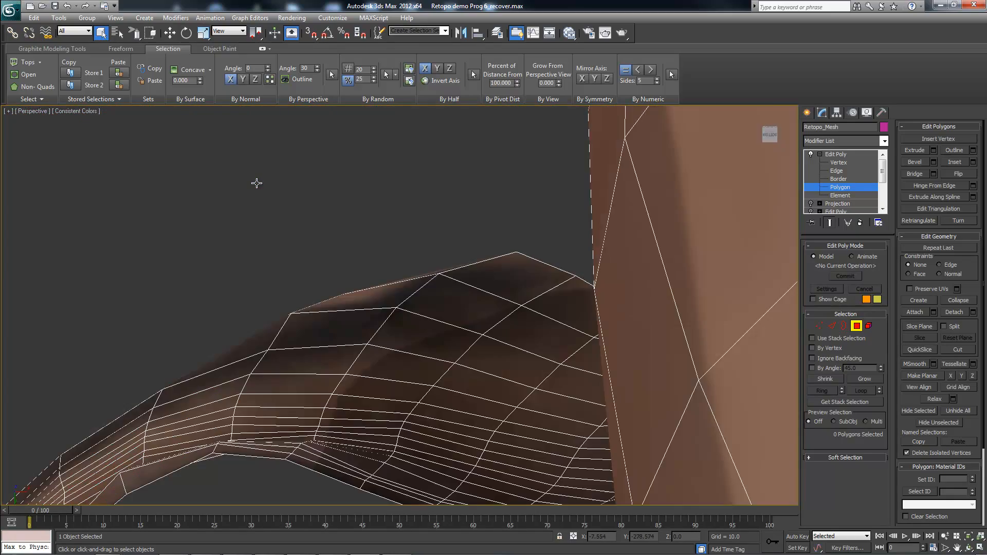
key(shift+z)
key(shift+z)
key(shift+z)
key(shift+z)
key(shift+z)
key(shift+z)
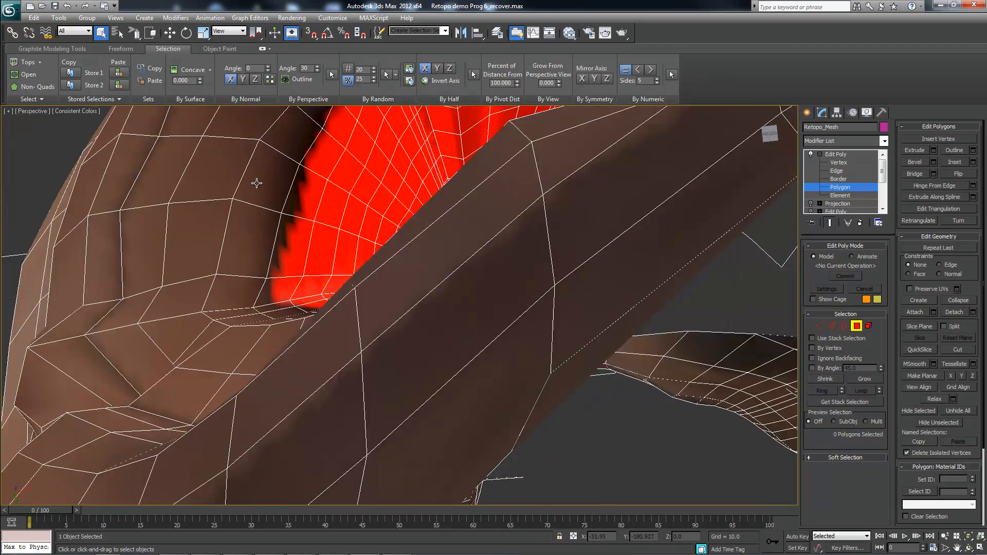
key(shift+z)
key(shift+z)
key(shift+z)
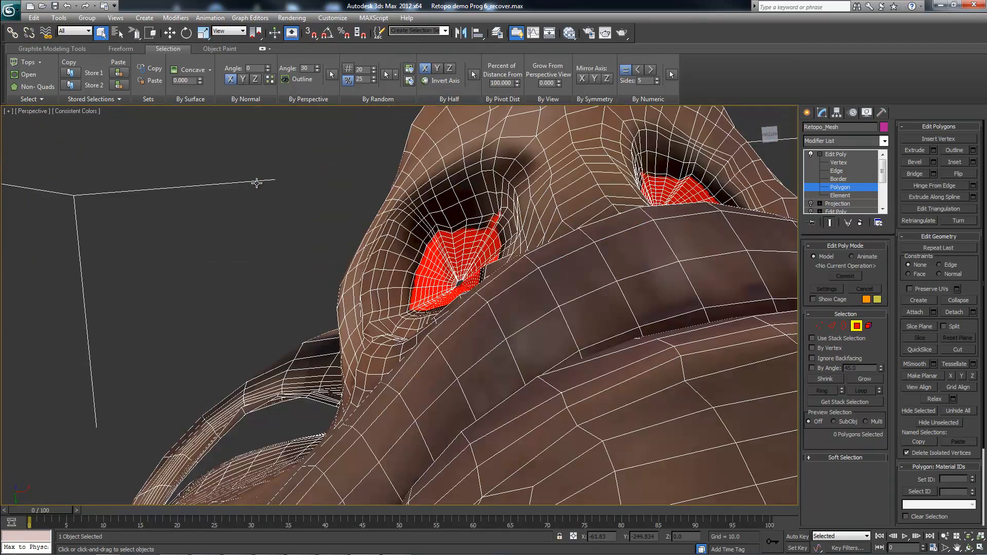
key(shift+z)
key(shift+z)
key(shift+z)
key(shift+z)
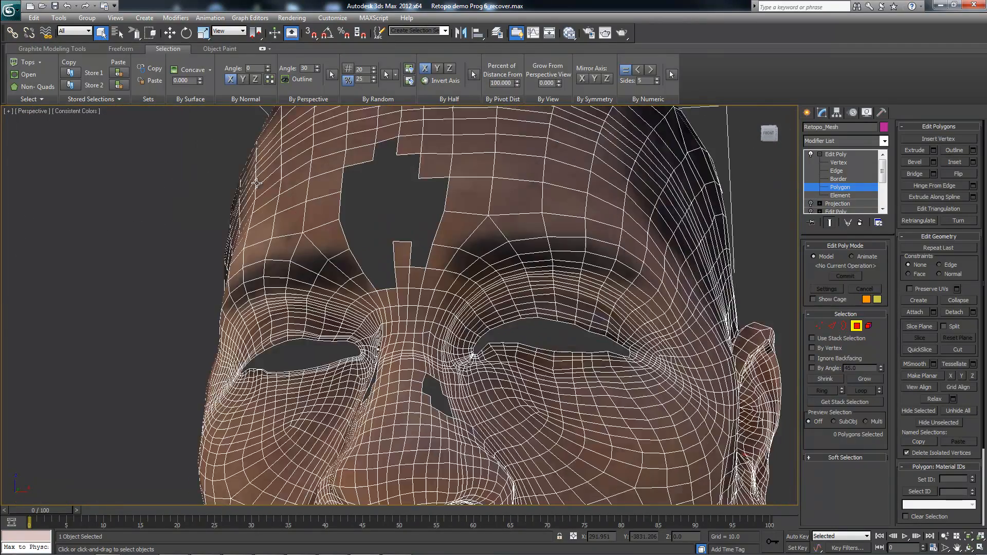
- Undo the polygon deletions so the forehead and nose surfaces are restored
key(shift+z)
key(shift+z)
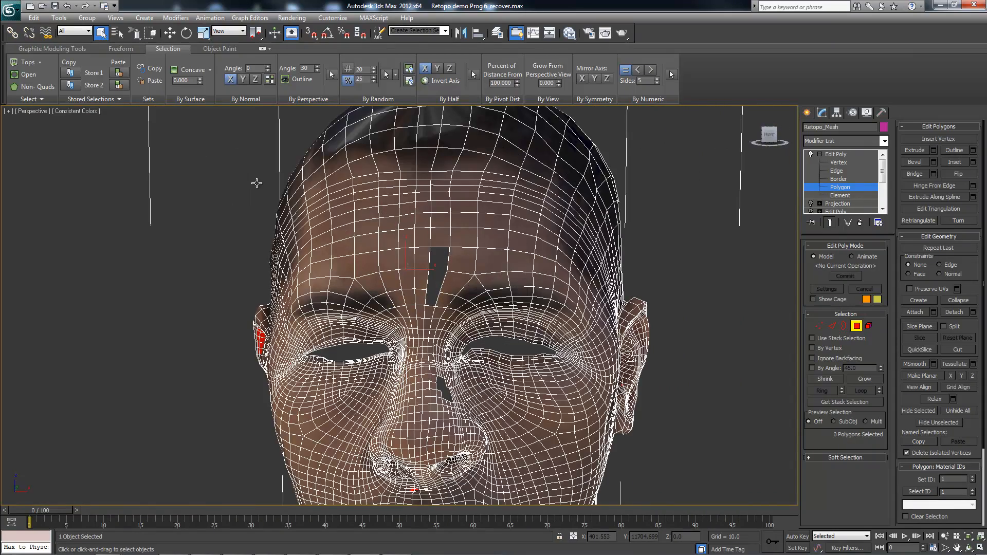
key(shift+z)
key(shift+z)
key(shift+z)
key(shift+z)
key(shift+z)
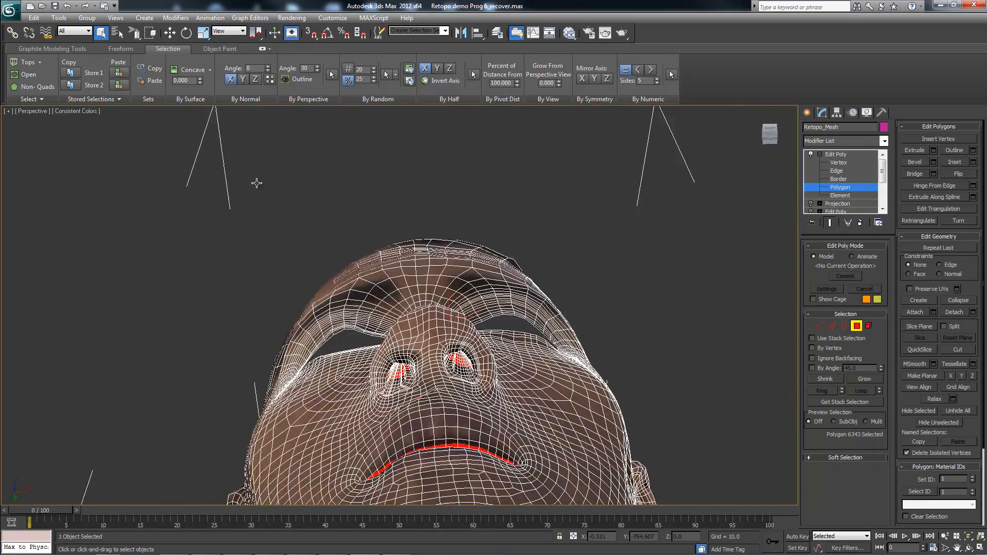
- Select the rings of polygons surrounding the converging vertex deep inside the nostril
key(shift+z)
key(shift+z)
key(shift+z)
key(shift+z)
key(shift+z)
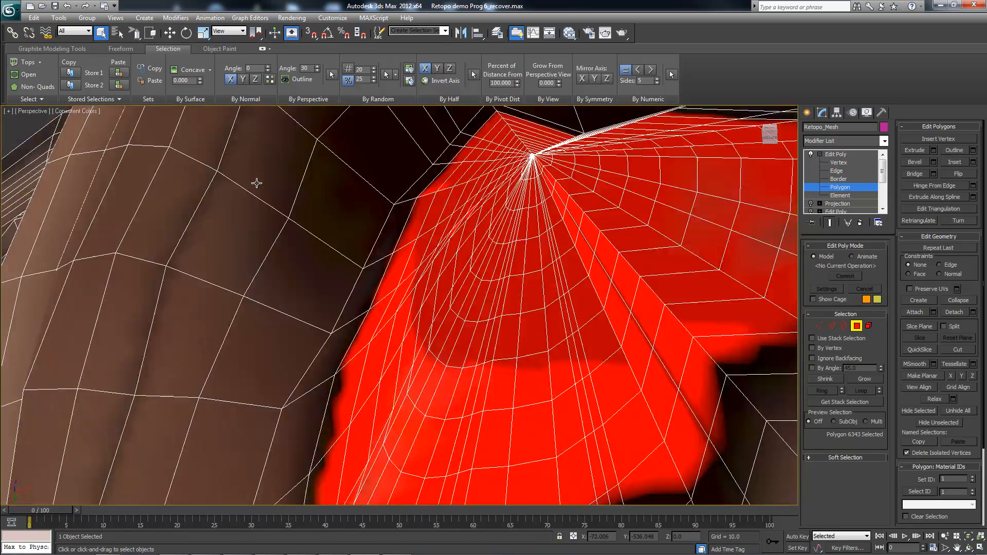
key(shift+z)
key(shift+z)
key(shift+z)
key(shift+z)
key(shift+z)
key(shift+z)
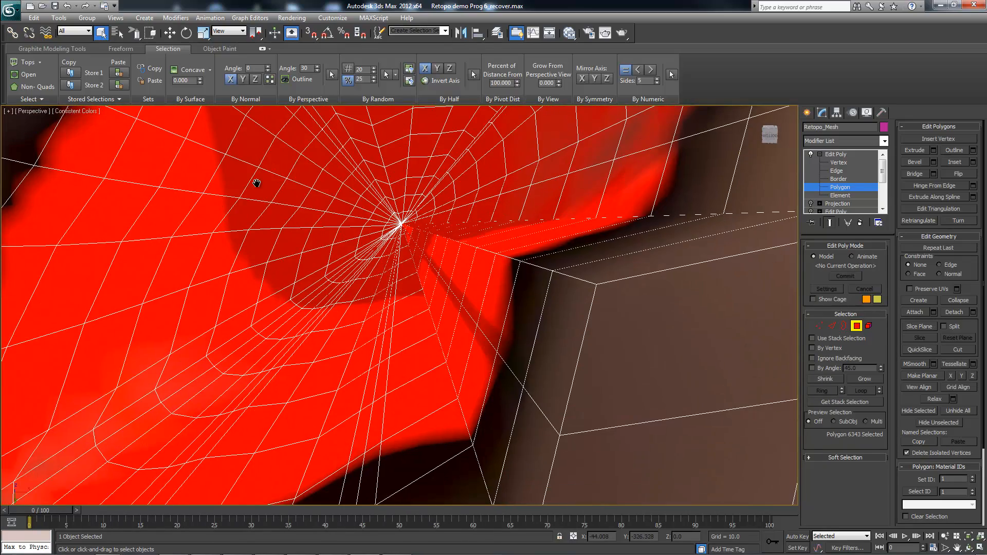
key(shift+z)
key(shift+z)
key(shift+z)
key(shift+z)
key(shift+z)
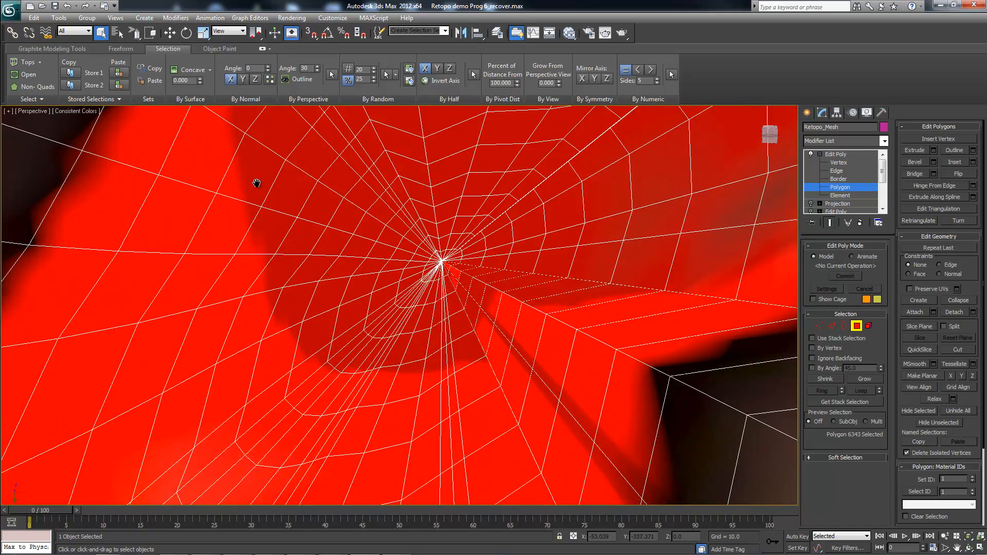
key(shift+z)
key(shift+z)
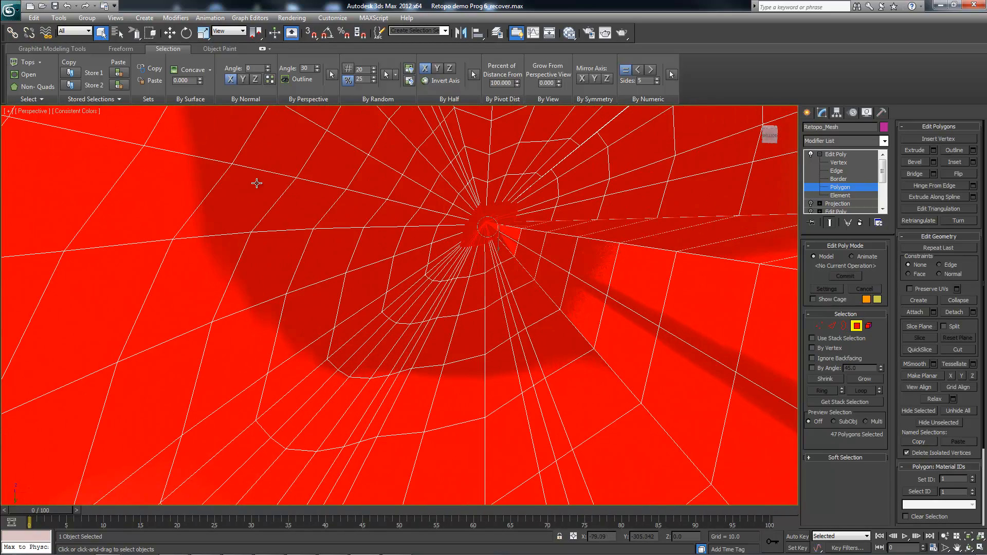
- Check the face and remove the accidentally picked forehead and nose-bridge polygons from the selection
key(shift+z)
key(shift+z)
key(shift+z)
key(shift+z)
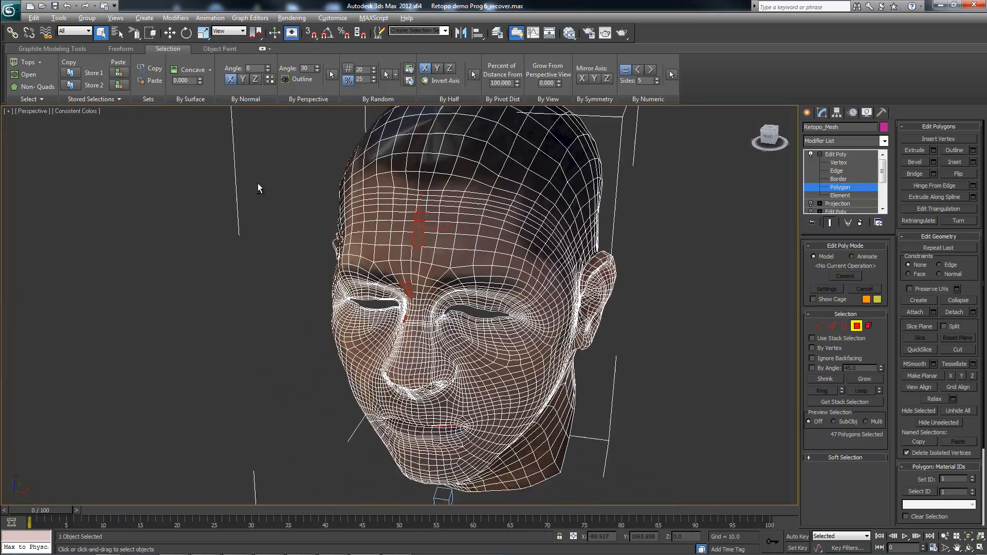
key(shift+z)
key(shift+z)
key(shift+z)
key(shift+z)
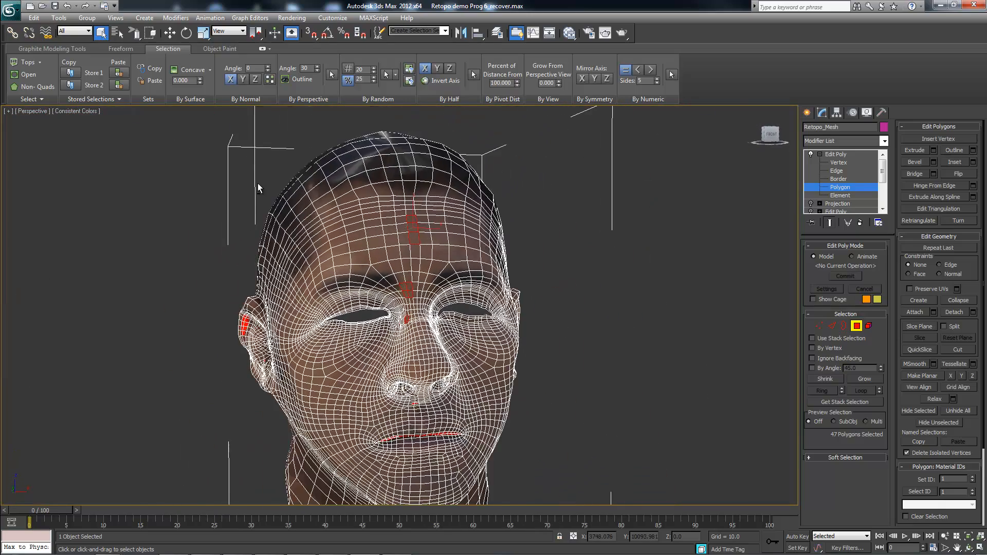
key(ctrl+z)
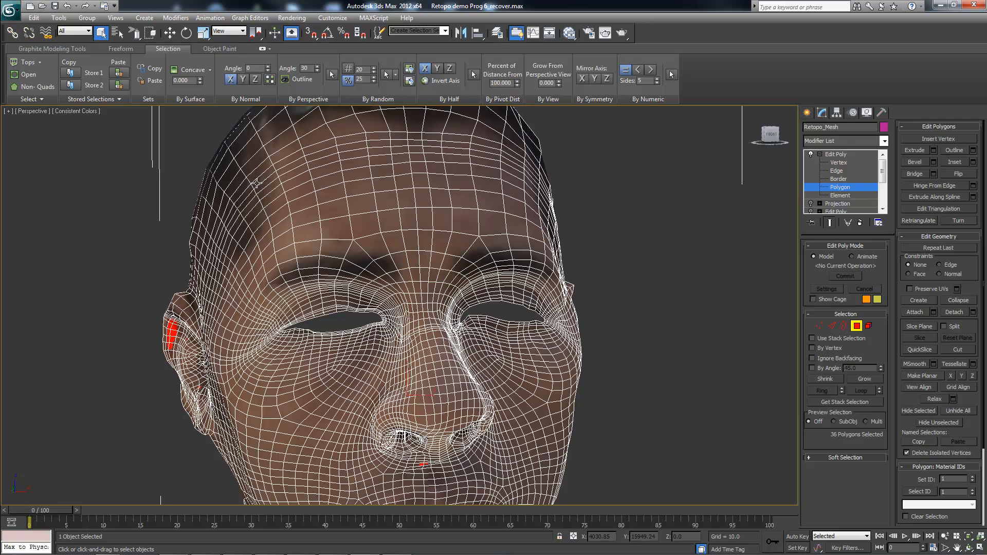
- Delete the remaining selected polygons around the nostril's converging vertex after checking the selection from several angles
key(shift+z)
key(shift+z)
key(shift+z)
key(shift+z)
key(shift+z)
key(shift+z)
key(shift+z)
key(shift+z)
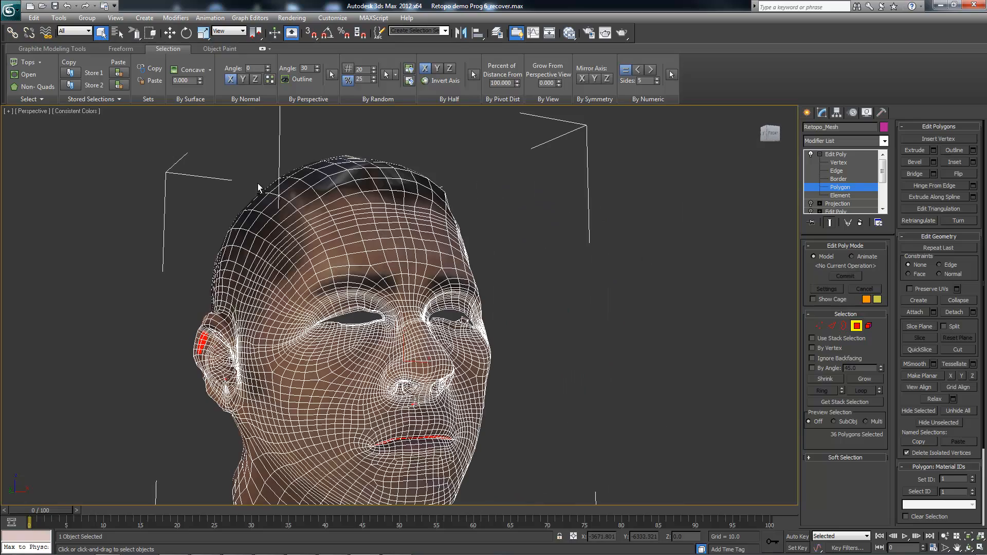
key(shift+z)
key(shift+z)
key(shift+z)
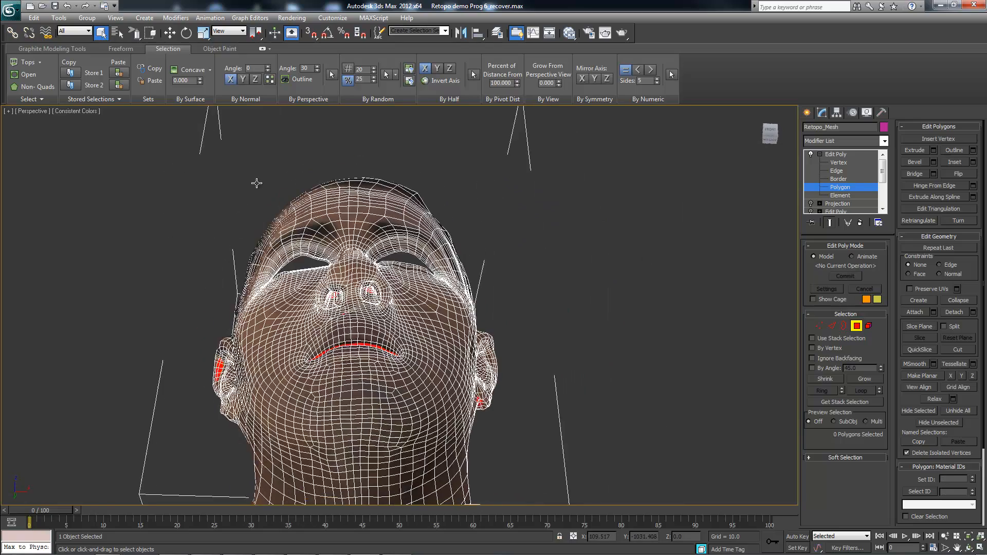
- Leave polygon editing of the head mesh and add an Unwrap UVW modifier above the Edit Poly modifier
key(shift+z)
key(shift+z)
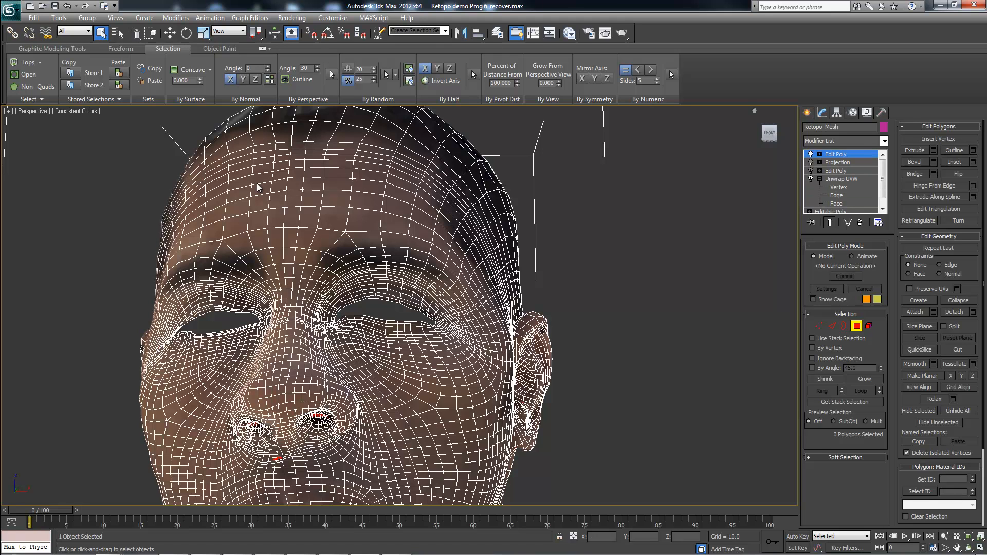
key(4)
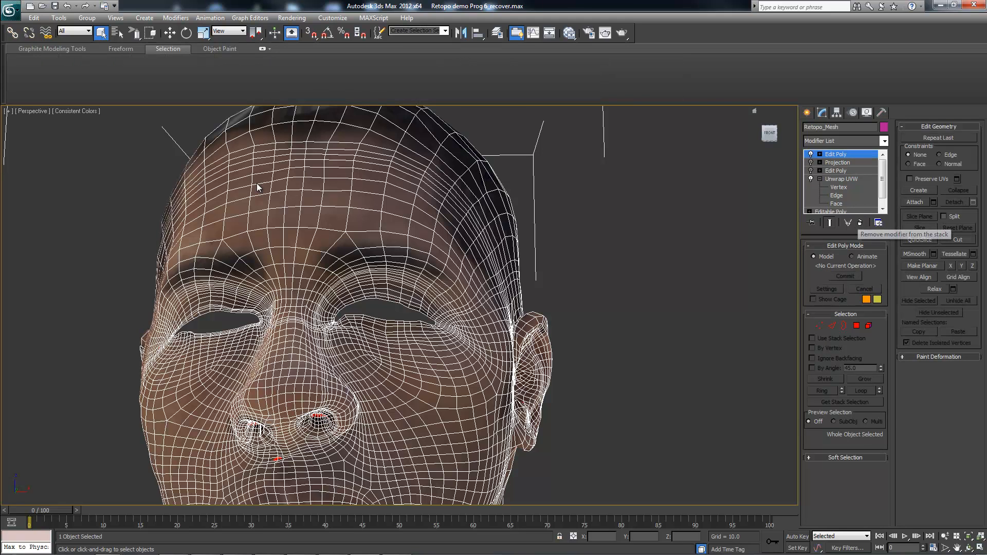
click(884, 141)
drag(884, 206, 884, 412)
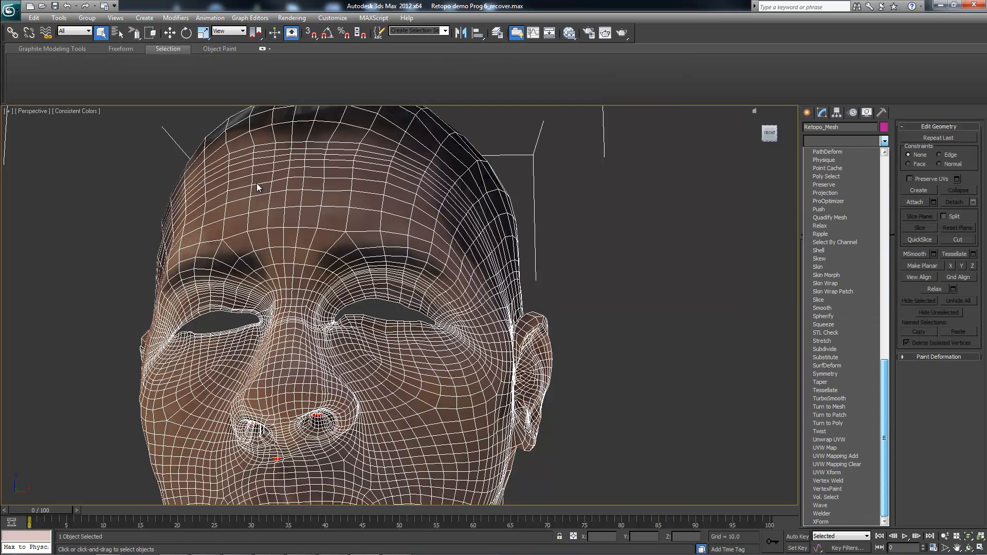
click(833, 440)
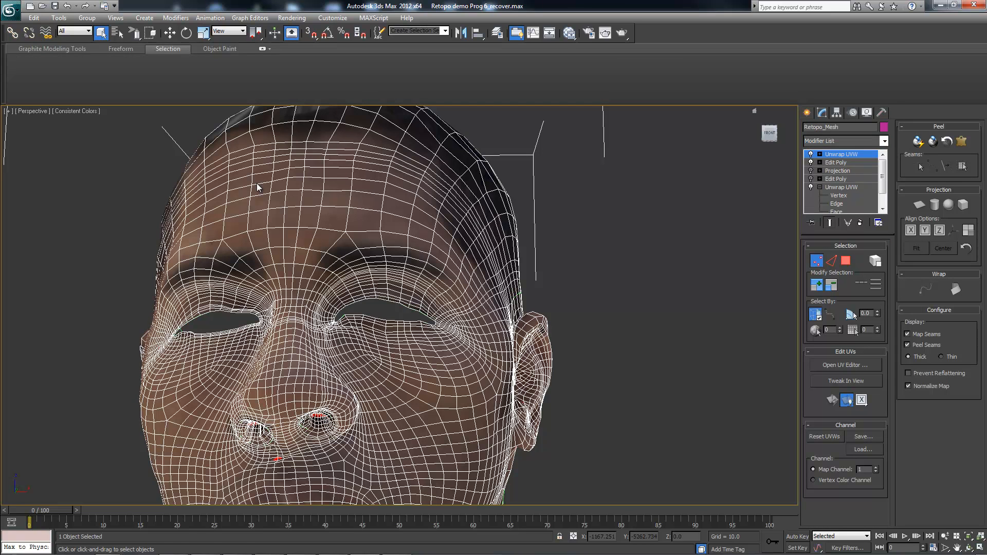
- Open the head mesh's UV editor and enlarge its window to frame the complete UV layout
click(846, 365)
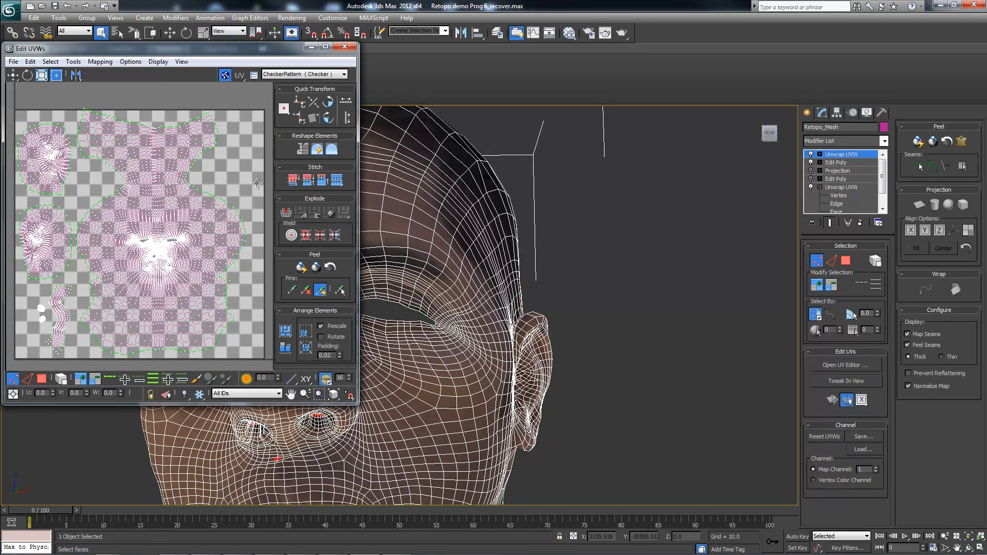
drag(358, 404, 526, 480)
middle_drag(258, 188, 281, 225)
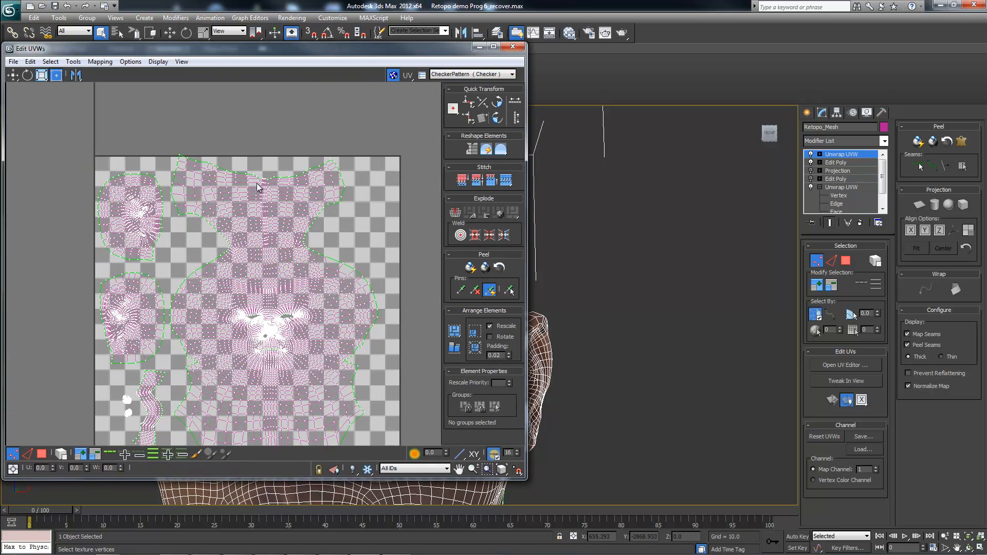
mouse_move(257, 184)
middle_down()
mouse_move(270, 115)
mouse_move(261, 241)
middle_up()
scroll(257, 183, down, 2)
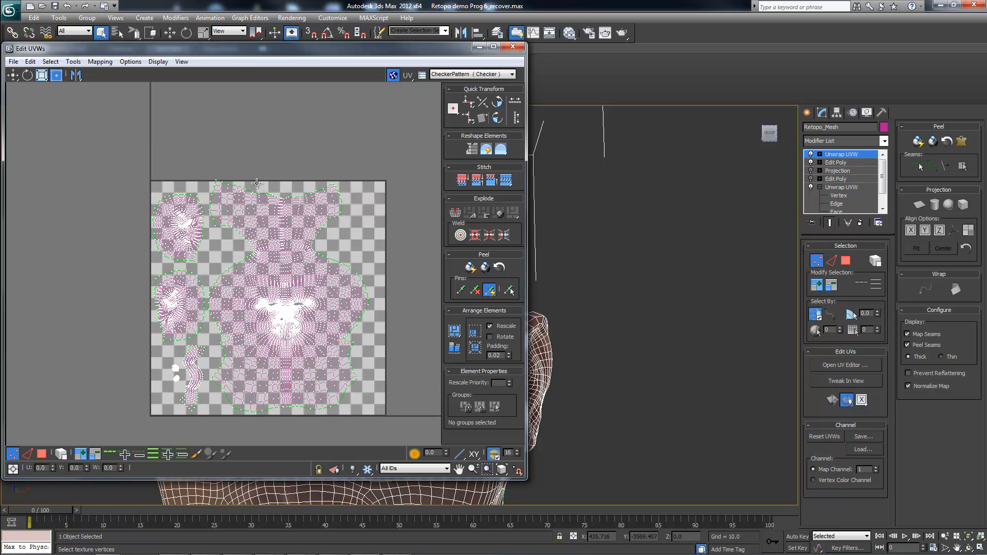
- Enable element selection, select the large head UV shell and nudge it inside the boundaries of the UV tile
drag(310, 233, 328, 253)
click(61, 454)
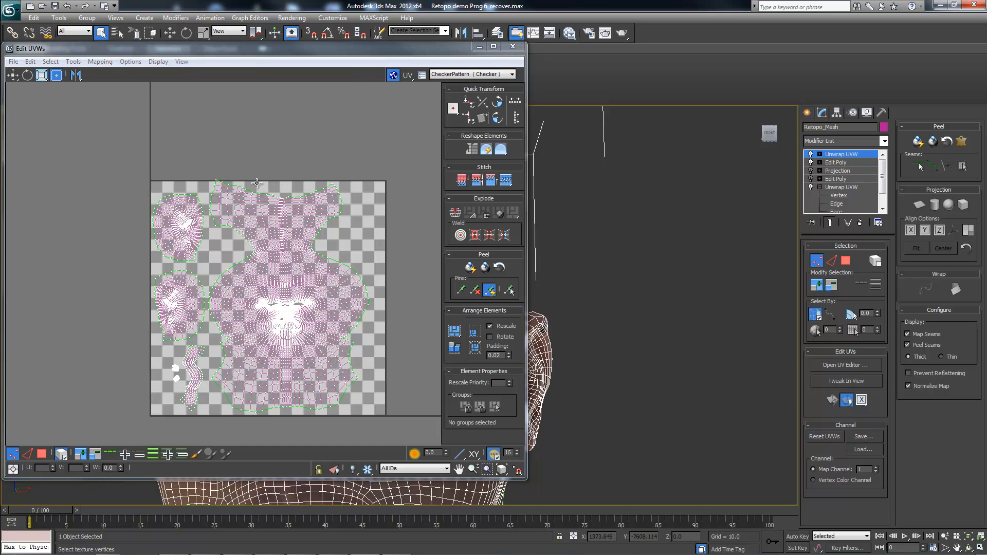
click(256, 184)
middle_drag(257, 184, 257, 178)
key(q)
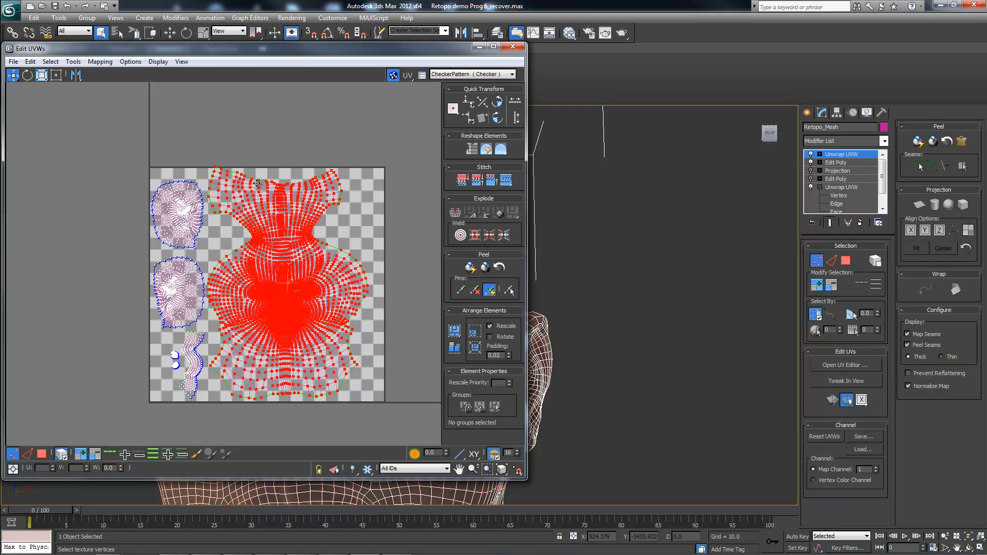
drag(257, 184, 257, 184)
scroll(256, 184, up, 10)
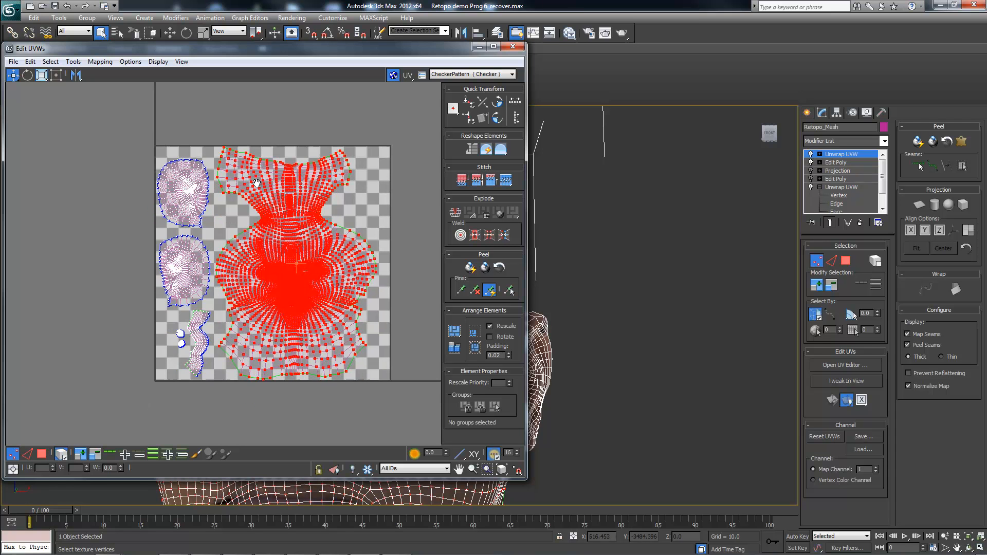
scroll(257, 186, down, 10)
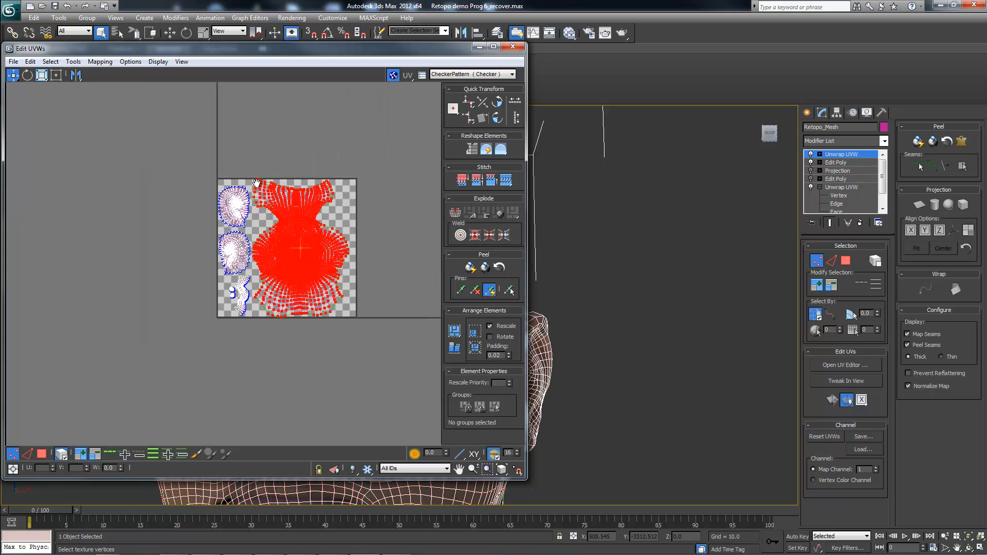
- Check the head UV shell's edges against the UV tile boundaries and close the UV editor
scroll(257, 184, up, 6)
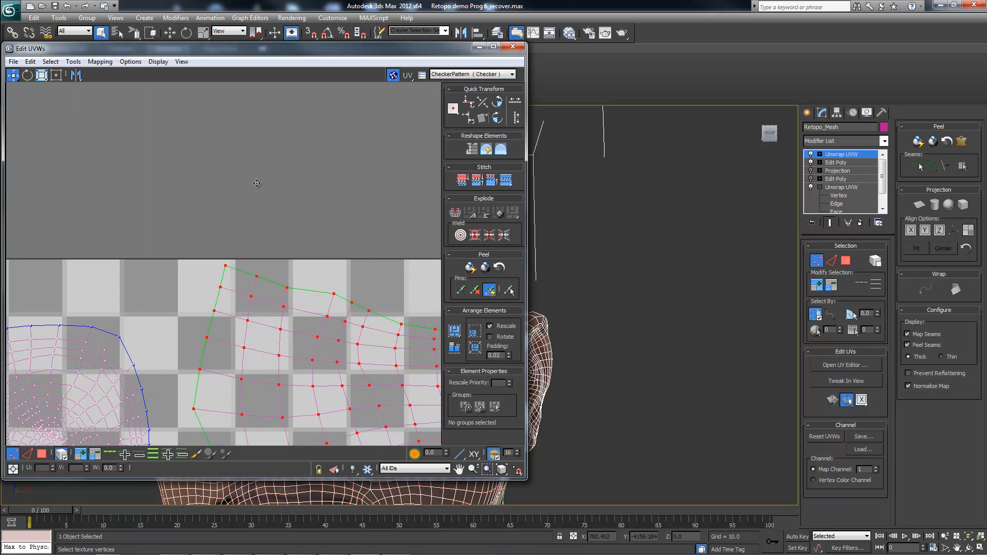
scroll(257, 183, down, 5)
middle_drag(257, 184, 509, 0)
scroll(257, 184, down, 3)
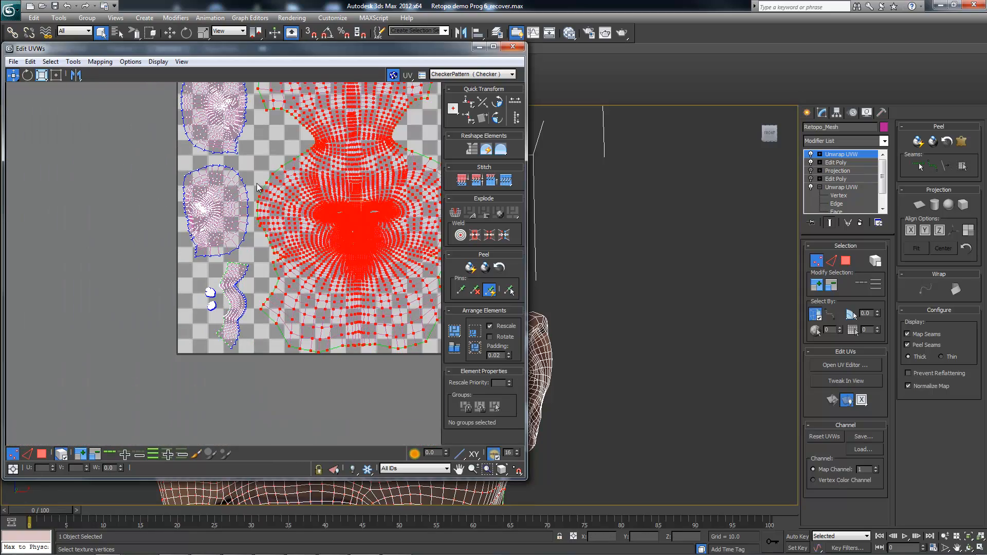
key(alt+F4)
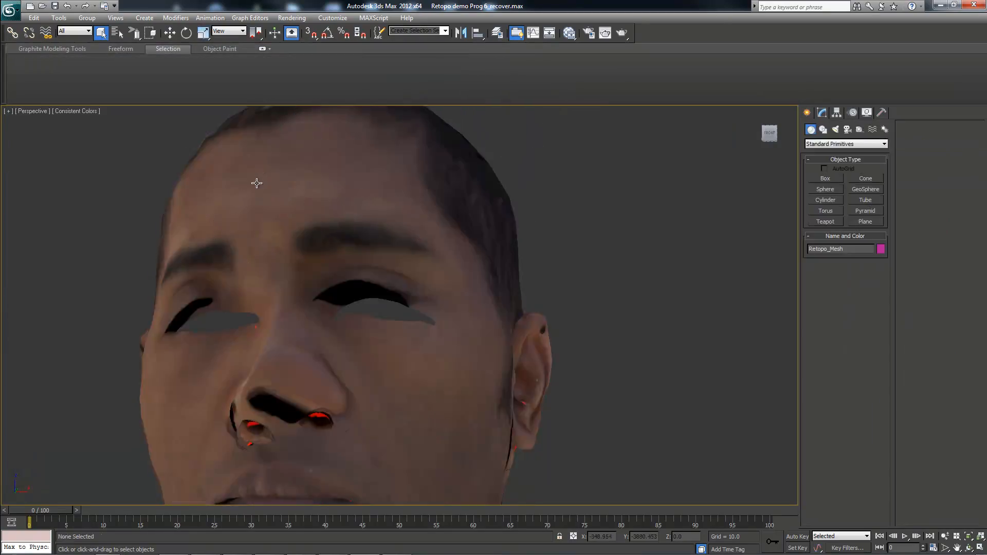
- Export only the selected head mesh as FBX, overwriting the existing 3ds2MB file with the current export settings
click(9, 9)
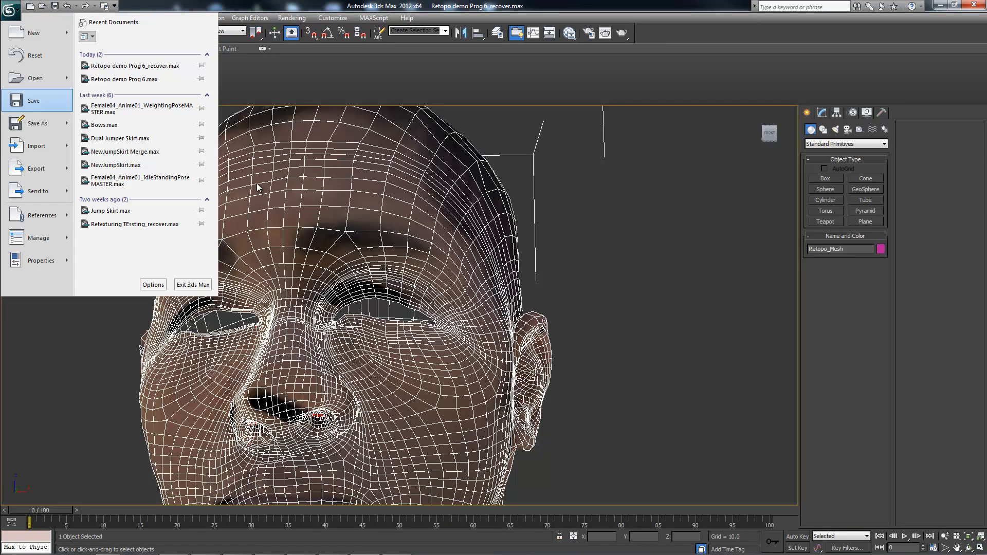
mouse_move(37, 168)
click(150, 85)
click(289, 102)
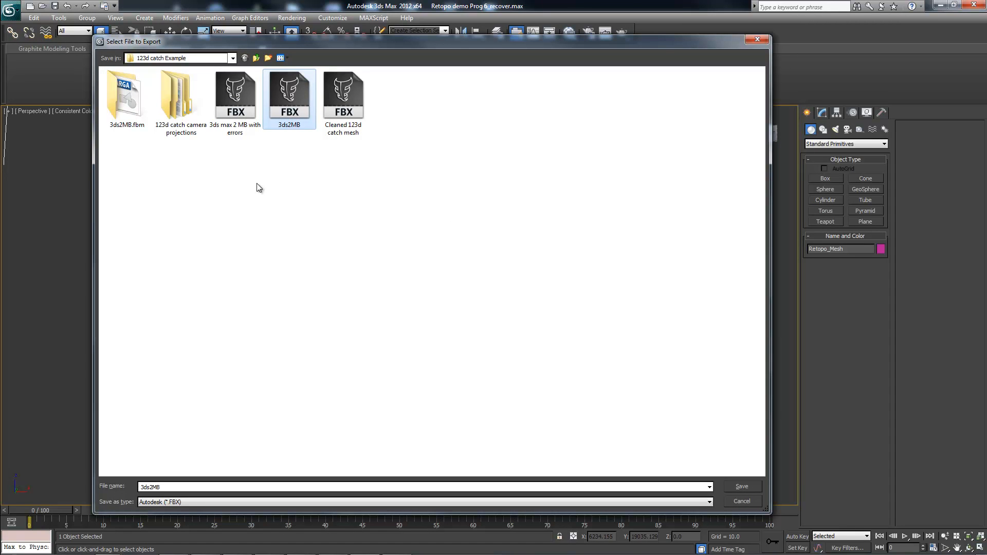
click(742, 487)
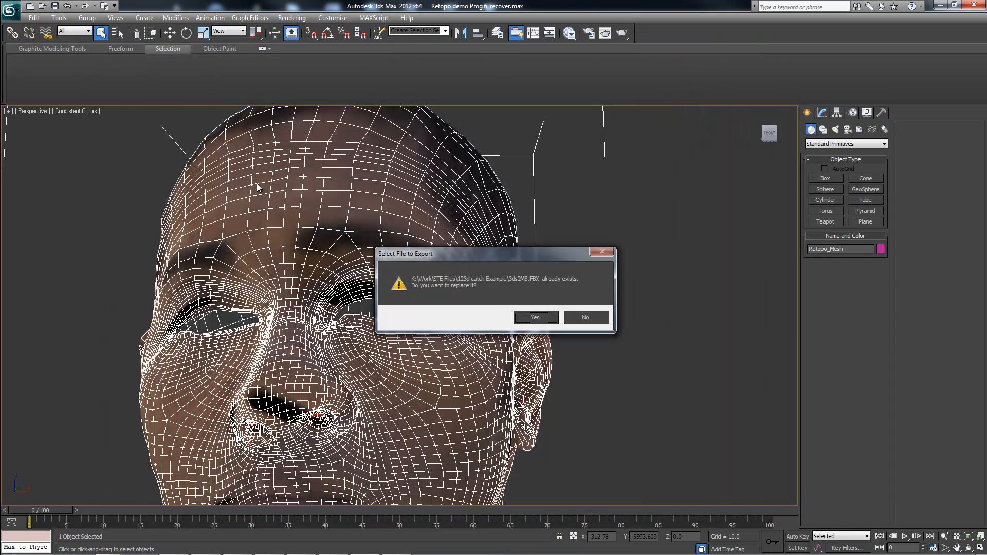
key(Return)
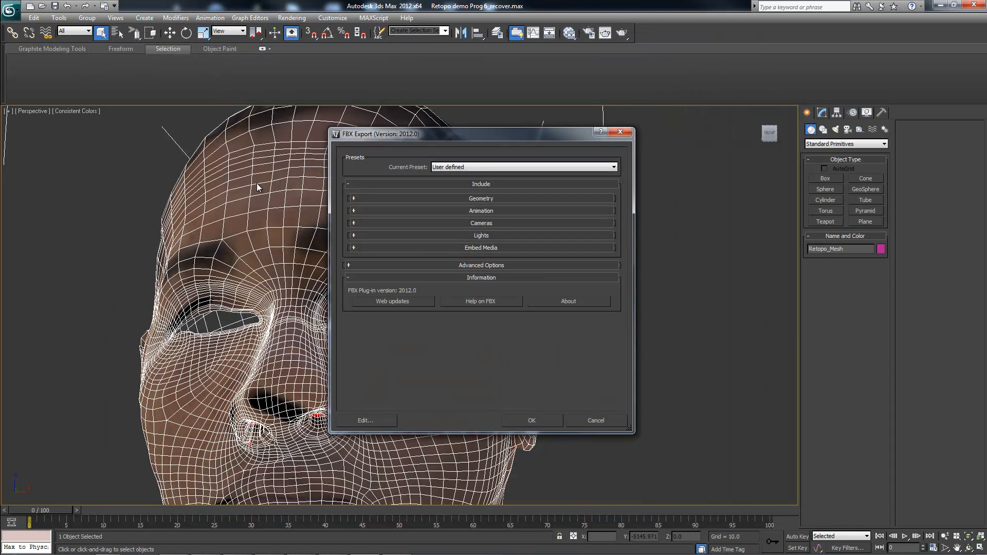
key(Return)
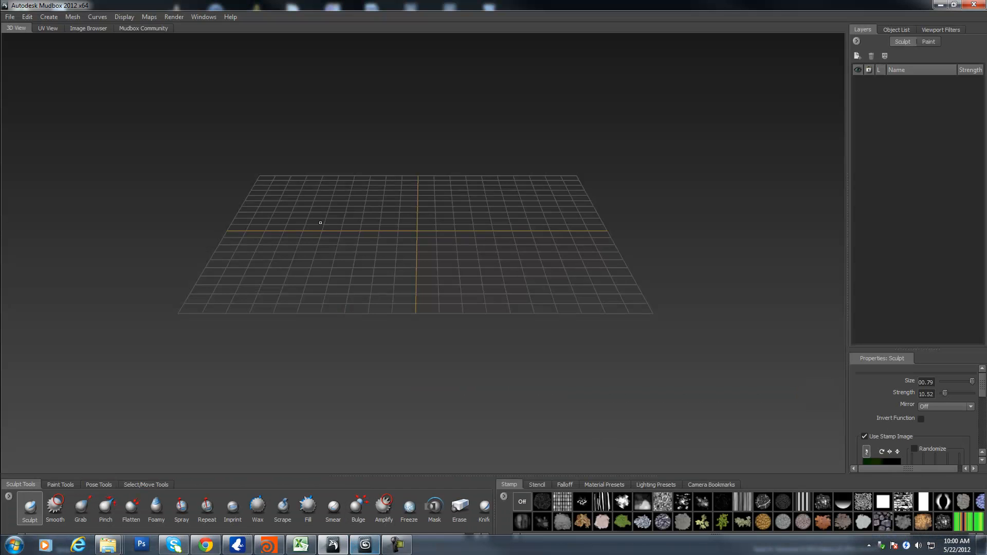
- Switch to Mudbox, open the exported 3ds2MB file and keep the flagged Retopo_Mesh despite its high-valence vertex
key(alt+f)
key(Down)
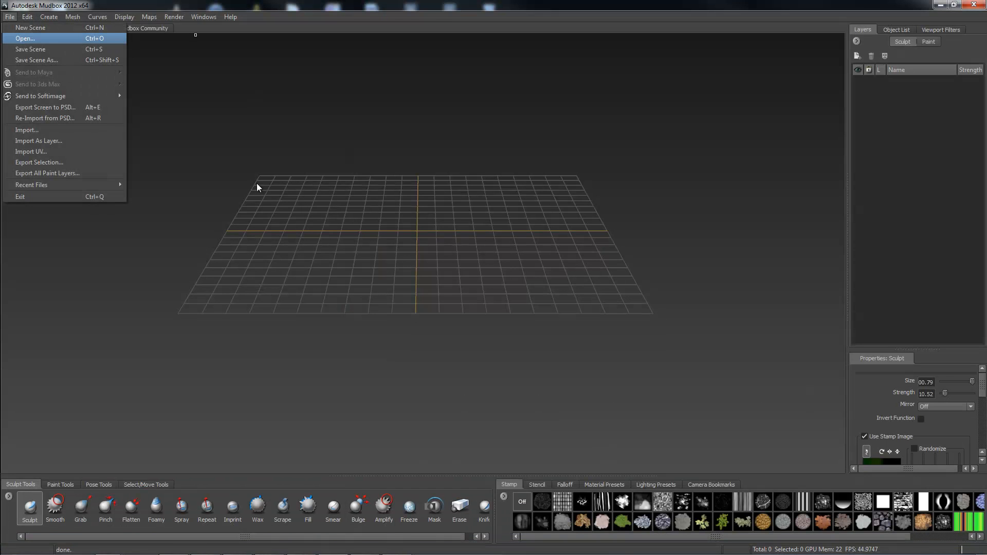
key(Return)
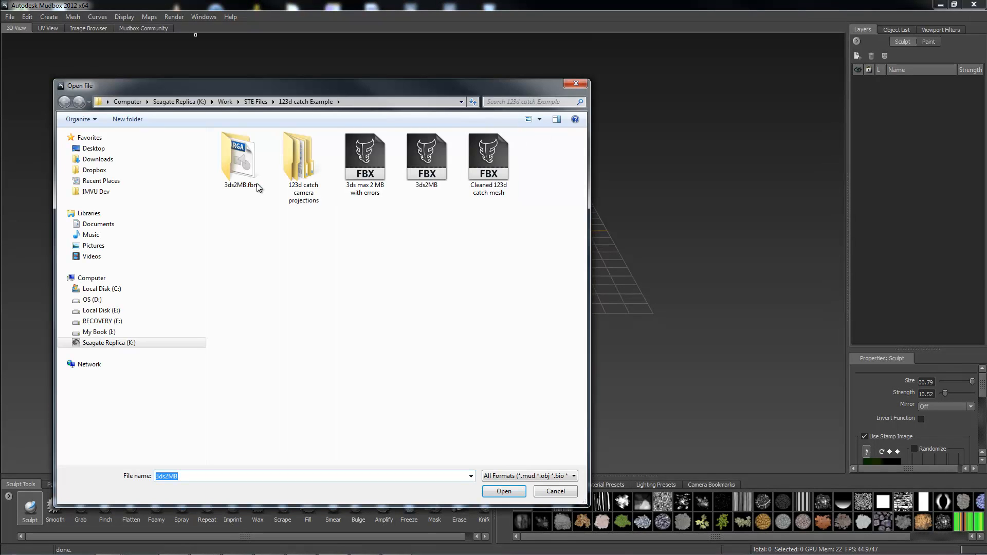
key(Return)
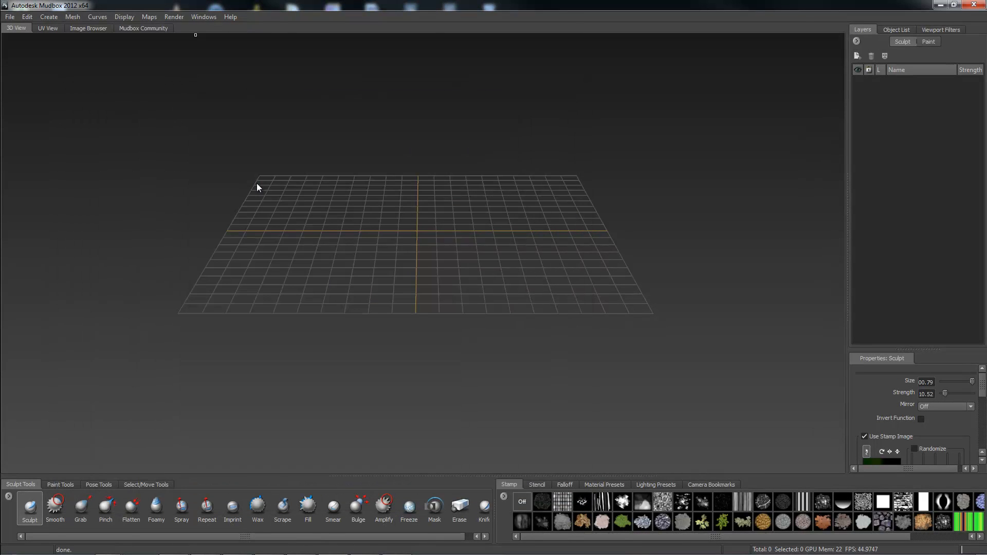
key(Tab)
key(Return)
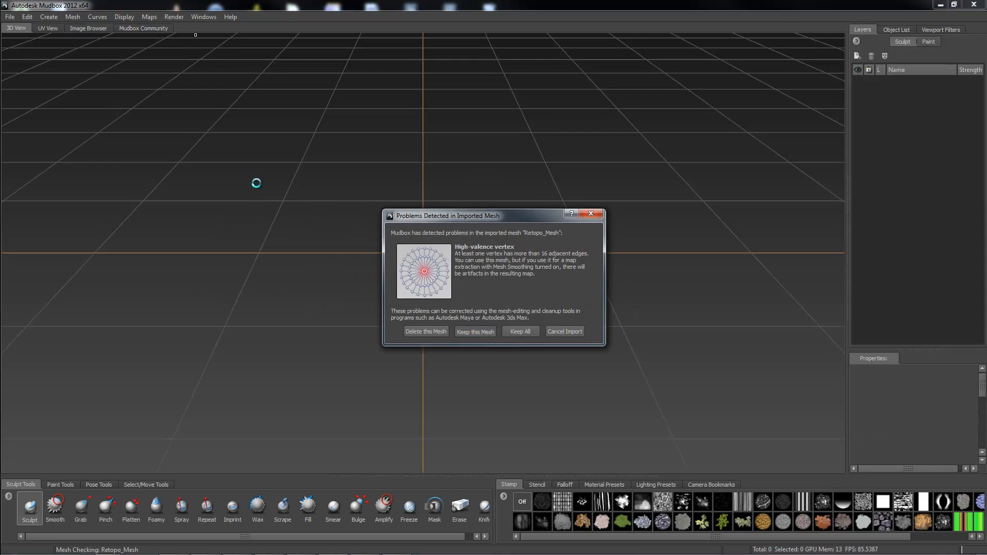
key(Return)
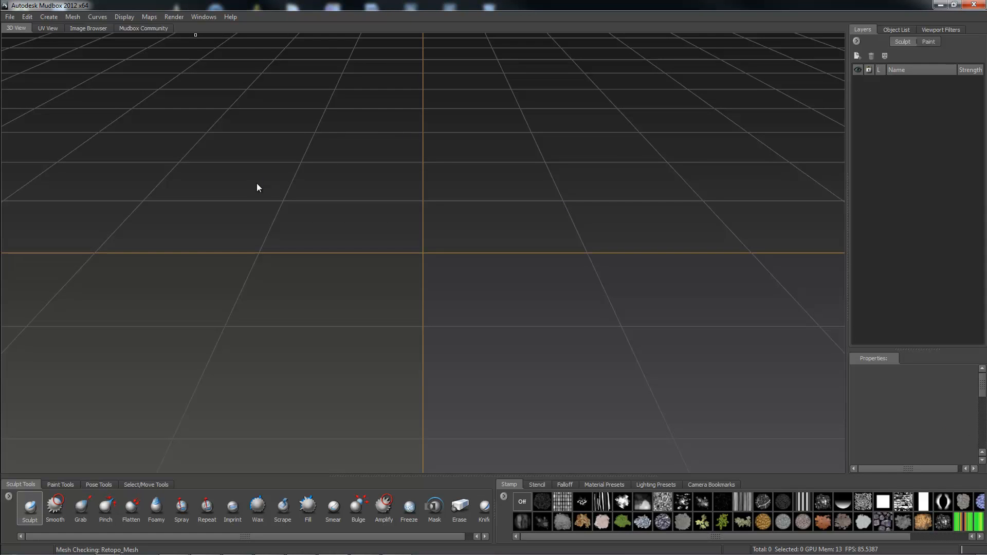
- Examine the imported head from several angles and inspect the converging vertices inside both nostrils from below
alt+right_drag(481, 312, 472, 371)
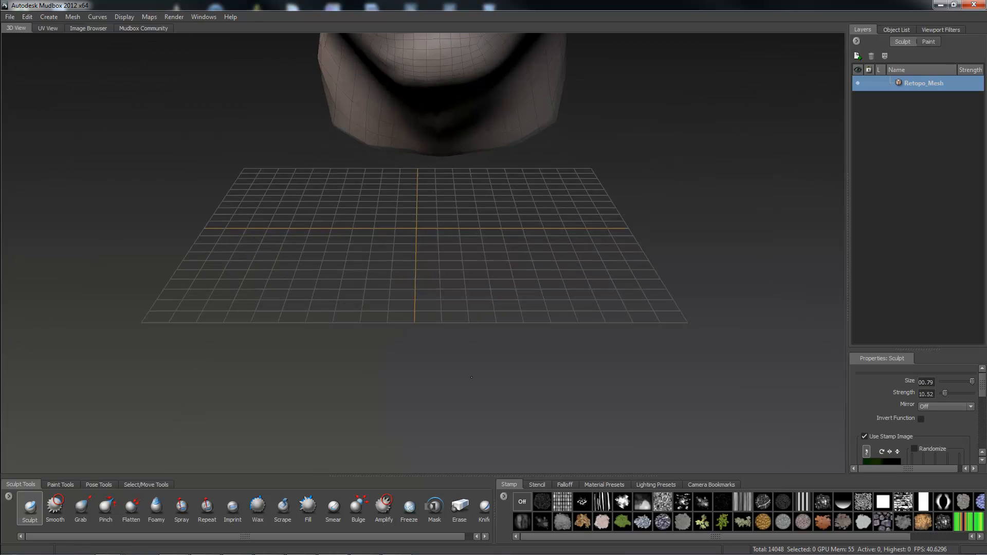
alt+middle_drag(537, 237, 597, 304)
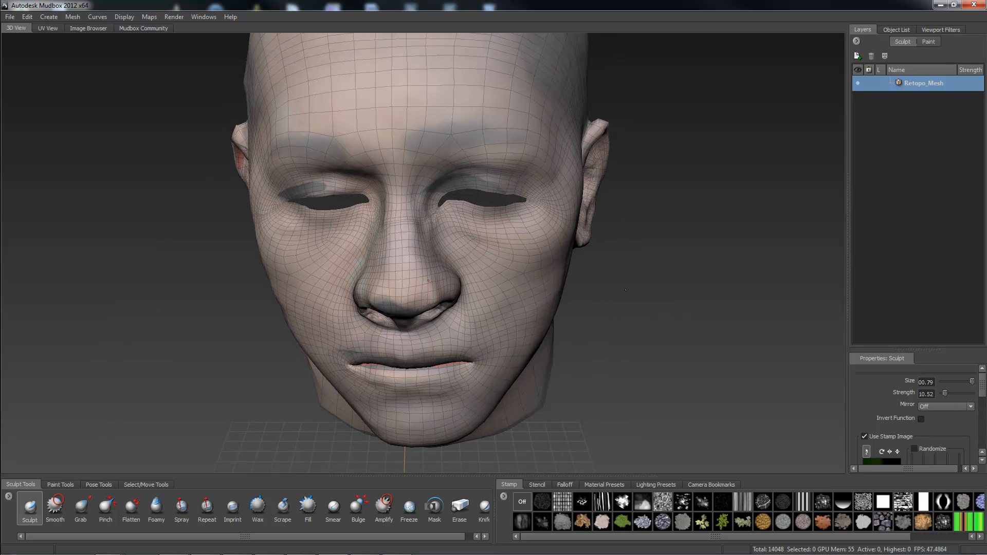
alt+drag(600, 299, 560, 214)
alt+drag(649, 240, 583, 237)
alt+drag(594, 208, 658, 175)
alt+right_drag(658, 175, 668, 213)
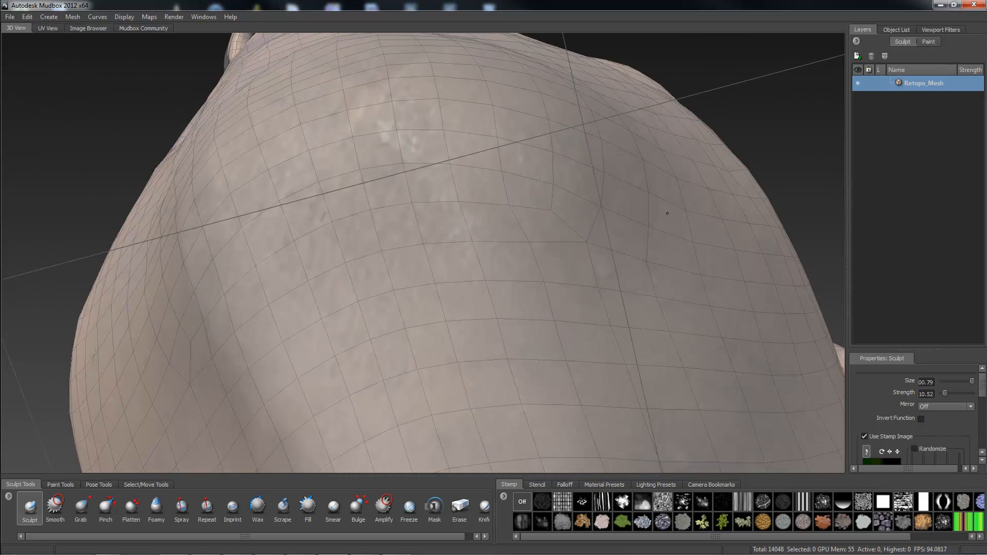
mouse_move(668, 214)
alt+mouse_down()
mouse_move(661, 226)
mouse_move(465, 307)
mouse_move(471, 225)
mouse_move(513, 208)
mouse_move(258, 183)
alt+mouse_up()
scroll(463, 308, up, 6)
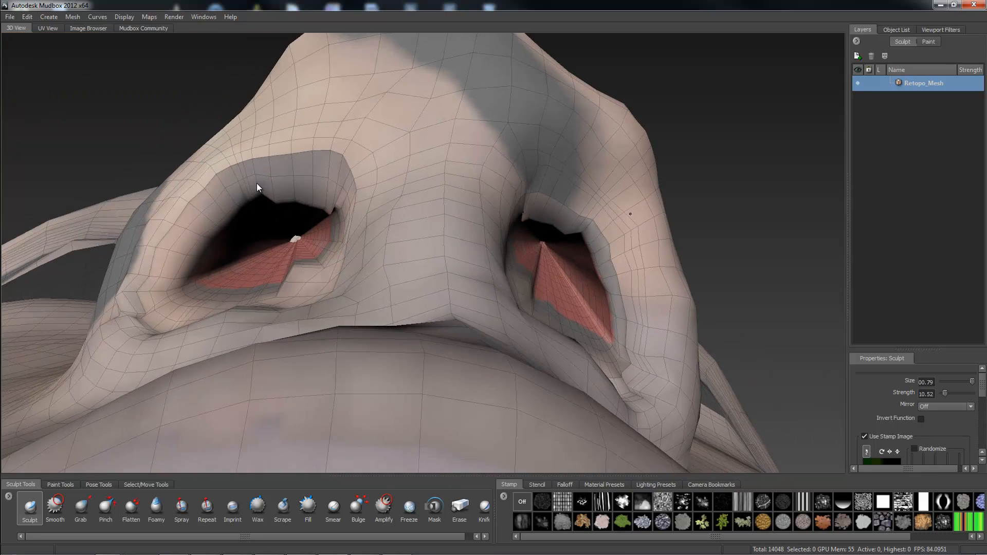
alt+middle_drag(638, 211, 559, 198)
mouse_move(399, 551)
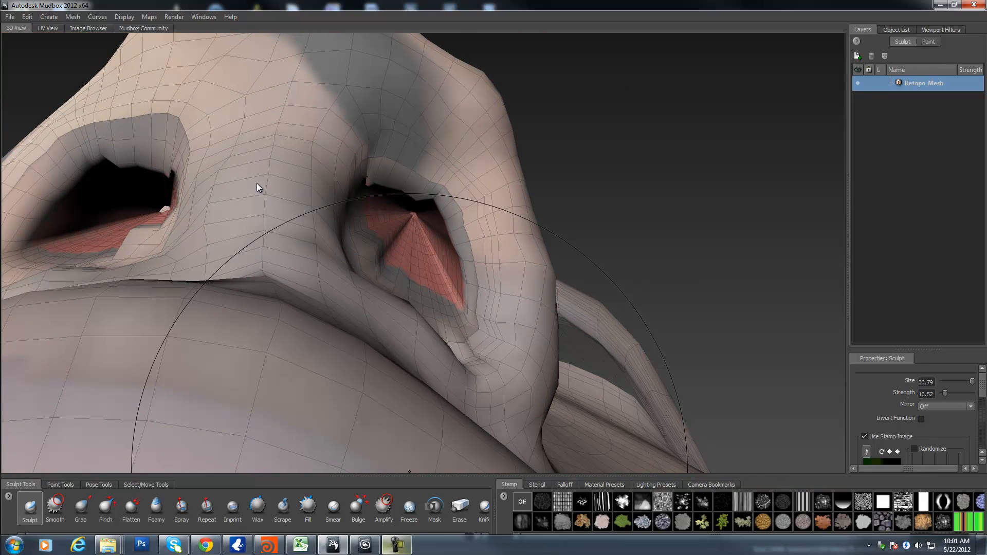
- Switch back to 3ds Max and examine the converging vertex inside the nostril up close
click(333, 545)
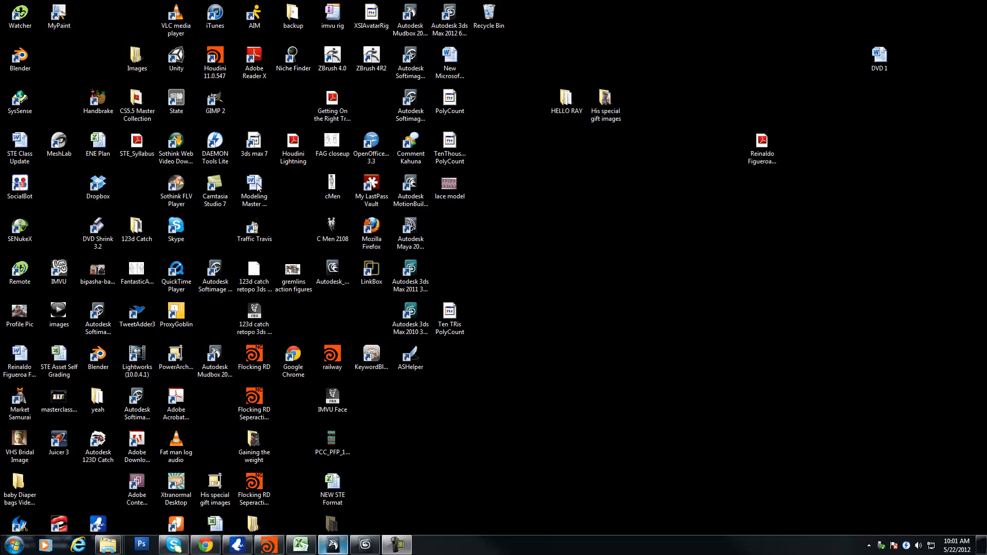
click(334, 545)
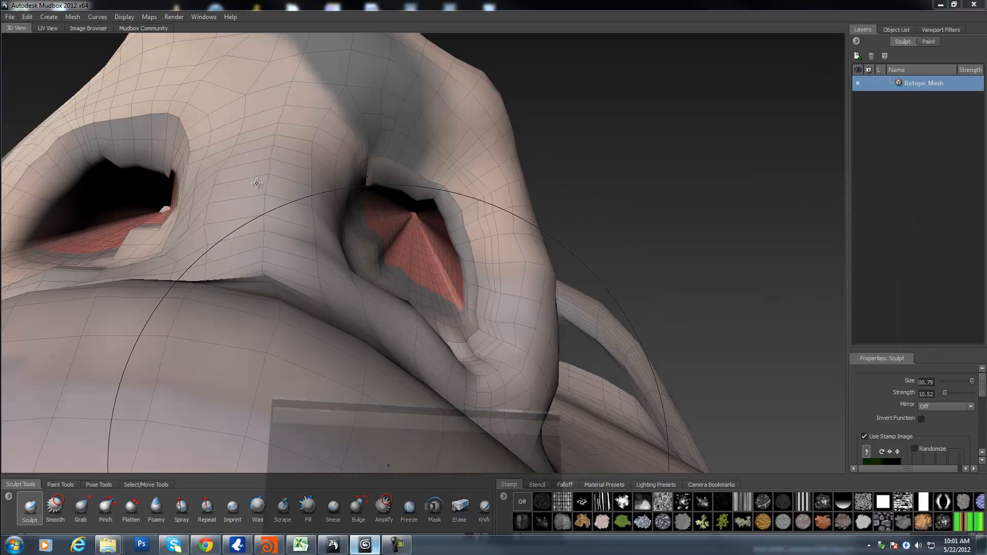
key(alt+Tab)
alt+middle_drag(256, 183, 264, 126)
scroll(257, 183, up, 2)
alt+middle_drag(256, 199, 257, 183)
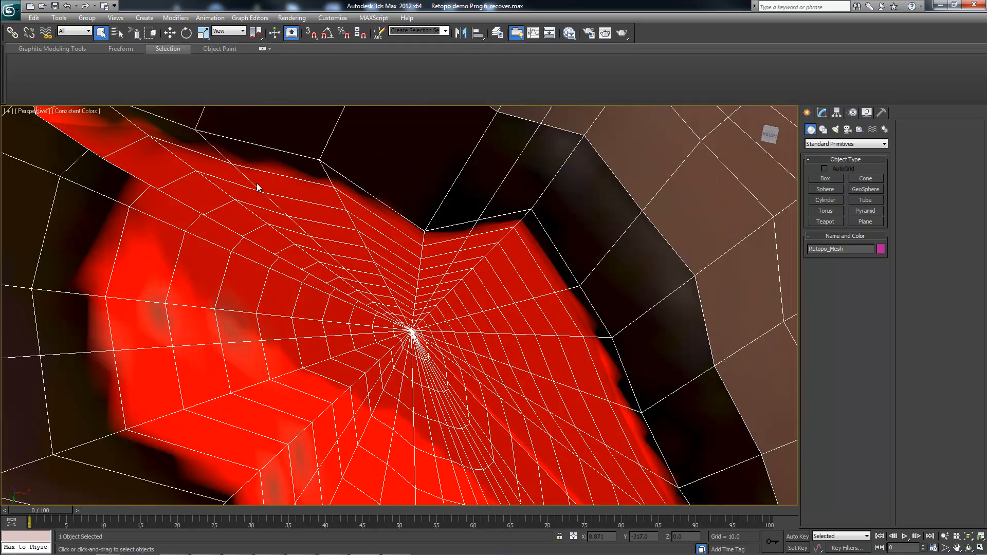
scroll(257, 184, up, 3)
- Return to the Edit Poly modifier beneath Unwrap UVW in the head mesh's stack, accepting the topology dependency
key(1)
key(Down)
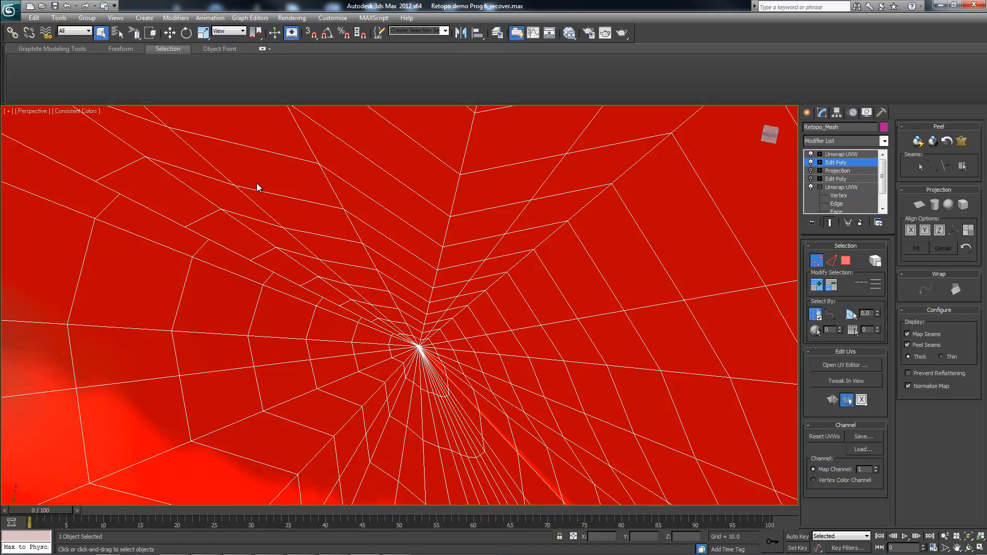
key(Return)
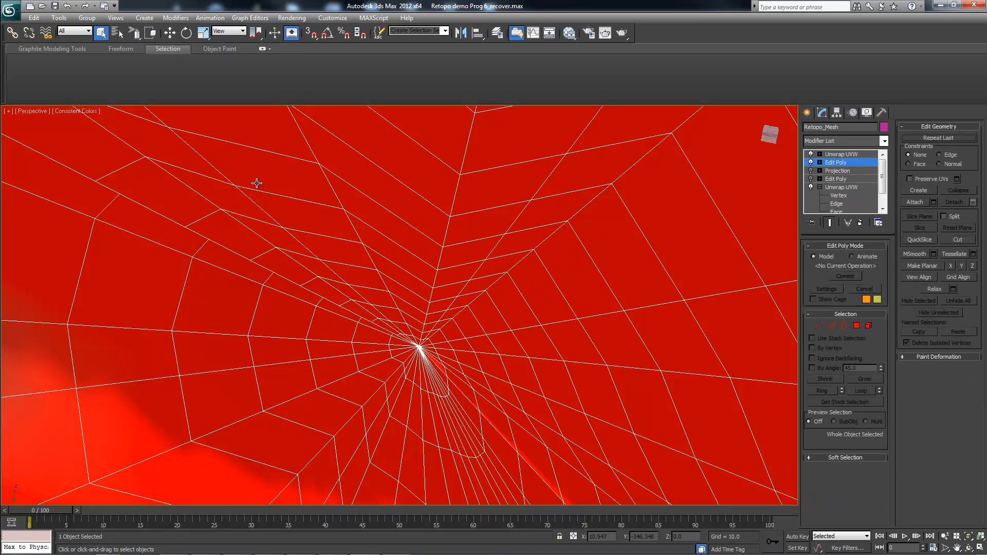
key(Up)
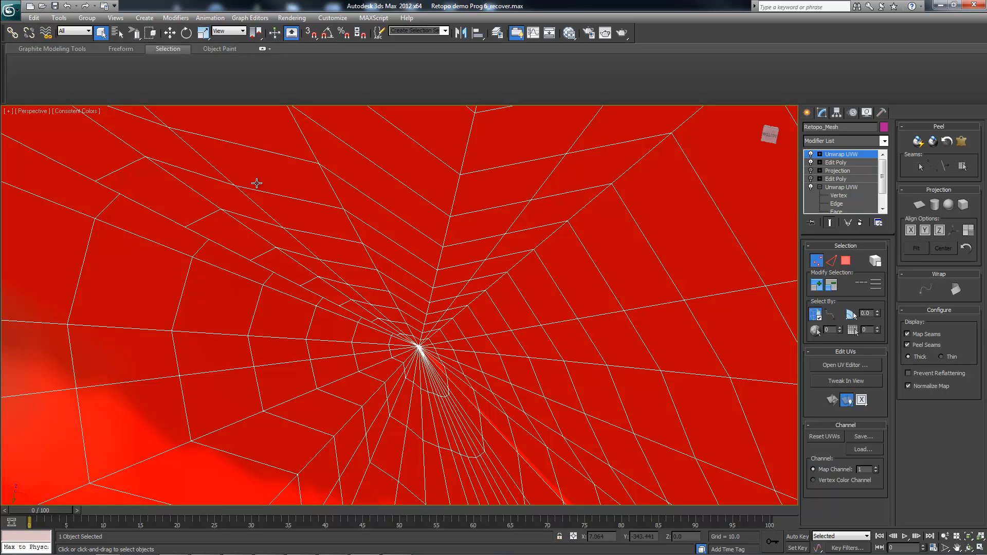
key(Down)
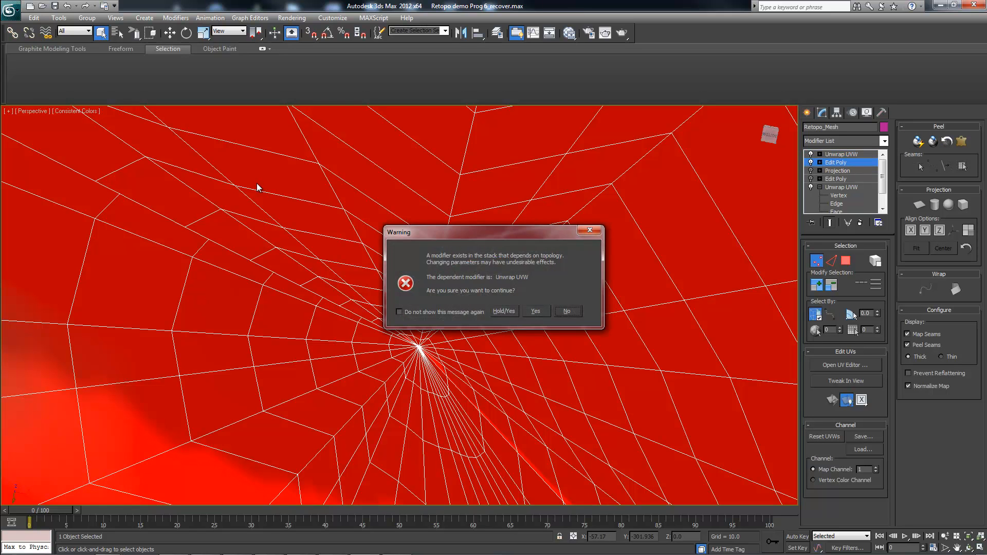
key(Return)
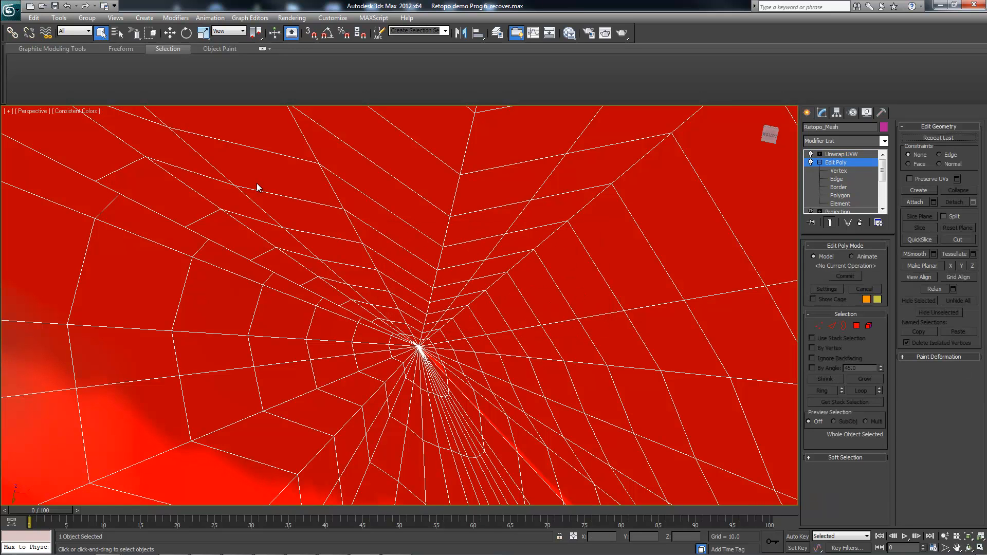
- Enter polygon editing on the head mesh, undo the last two changes and leave sub-object editing
key(4)
scroll(257, 183, down, 10)
scroll(257, 183, down, 6)
key(ctrl+z)
key(ctrl+z)
scroll(258, 183, down, 8)
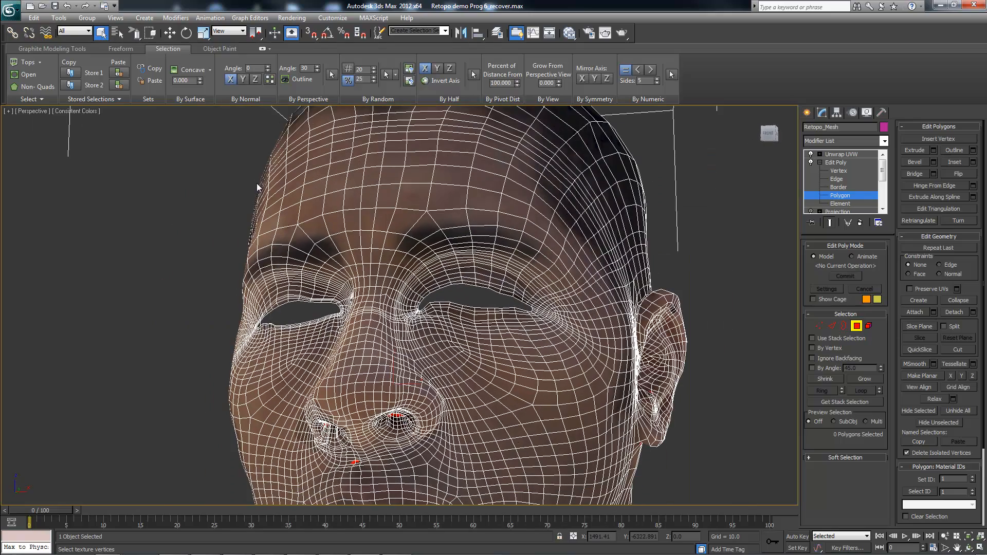
alt+middle_drag(257, 183, 269, 207)
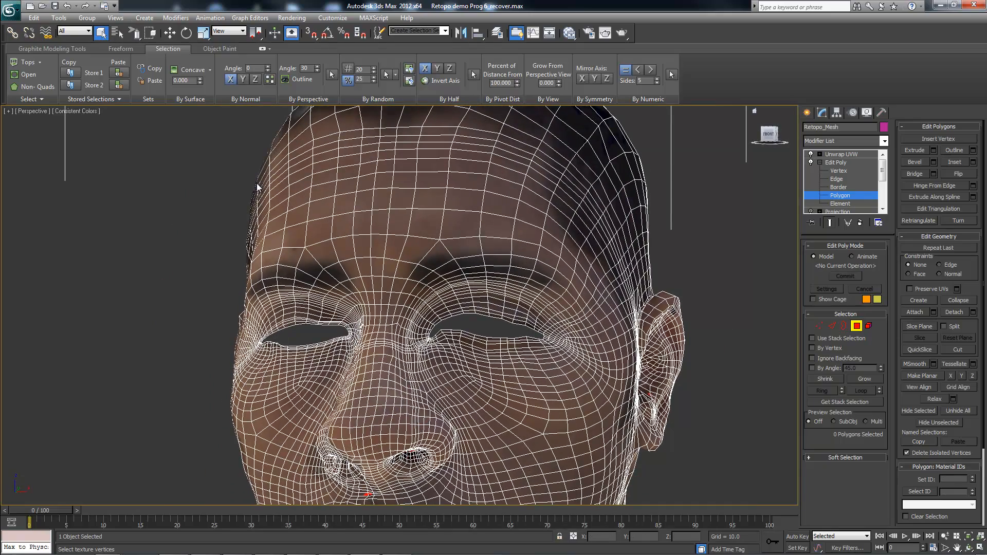
key(alt+q)
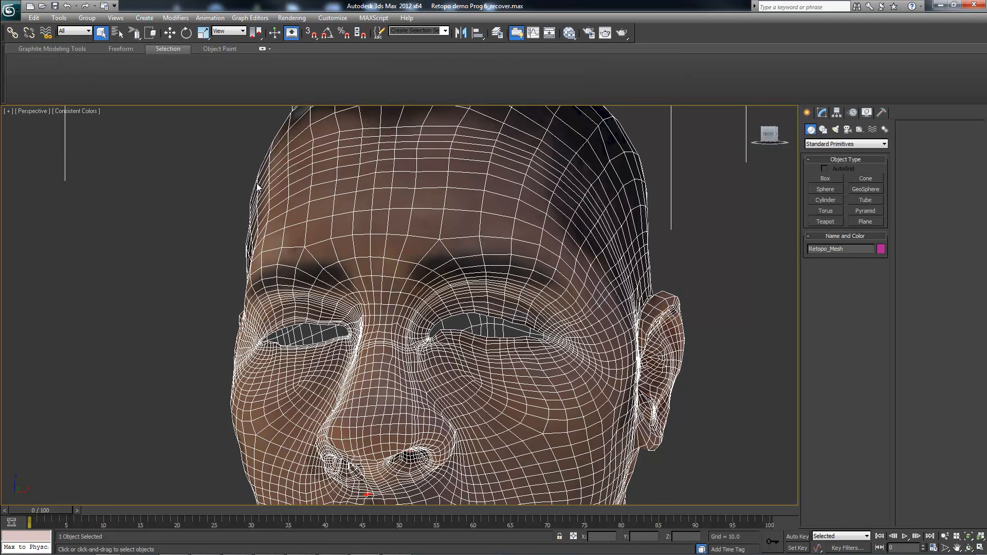
- Export the selected head mesh again over the existing 3ds2MB FBX file, keeping the current export settings
click(11, 10)
mouse_move(37, 169)
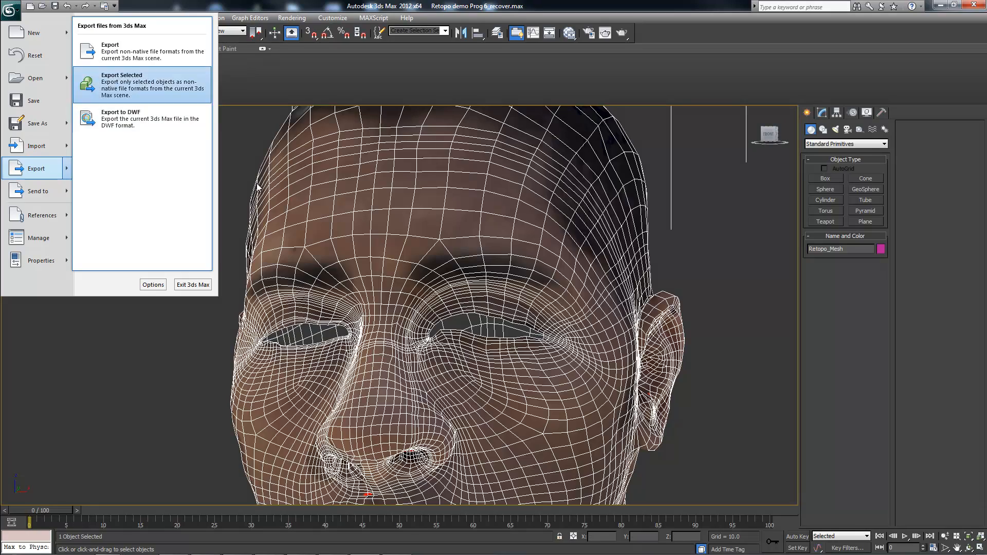
click(141, 85)
click(289, 99)
click(742, 486)
click(535, 317)
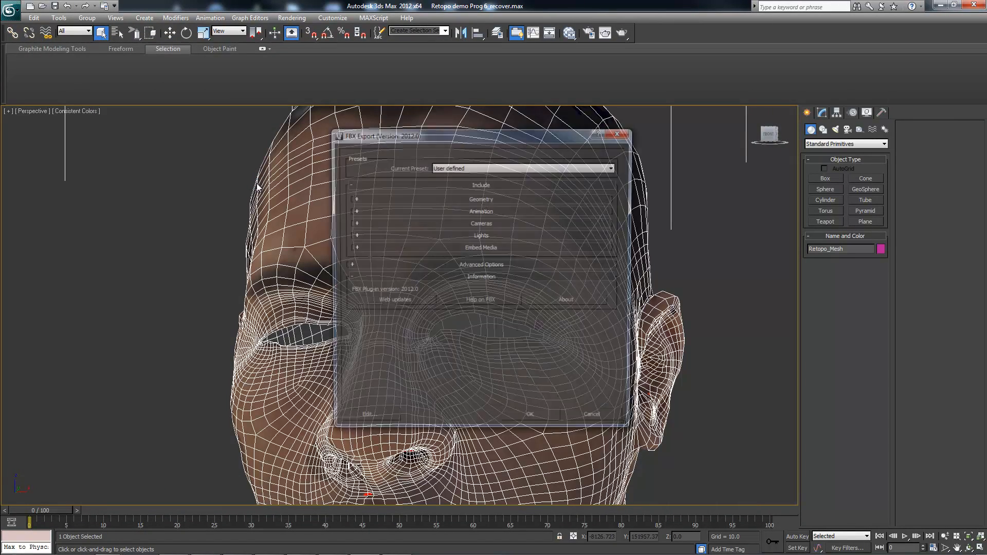
click(529, 410)
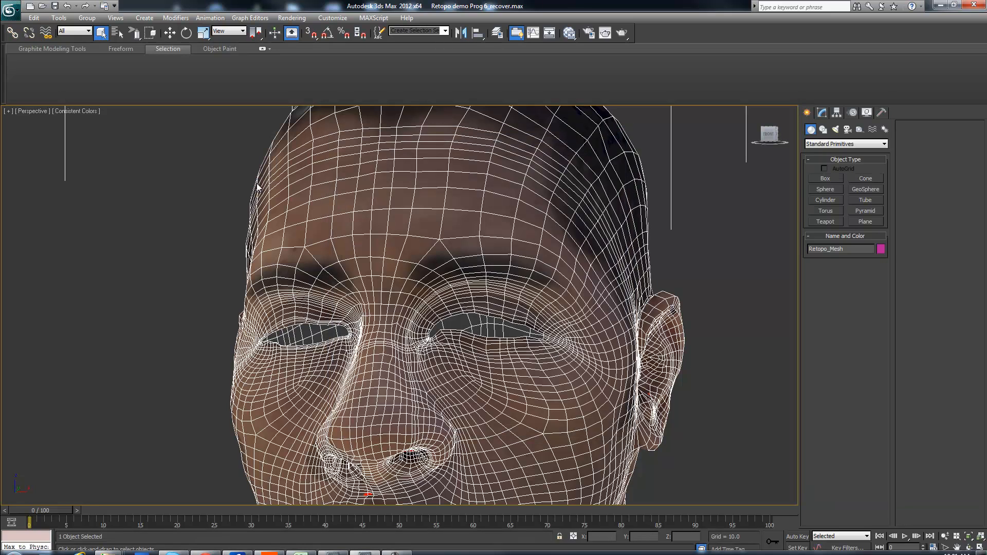
- Switch to Mudbox and try opening the re-exported head mesh to check it for import problems, dismissing the import
click(333, 545)
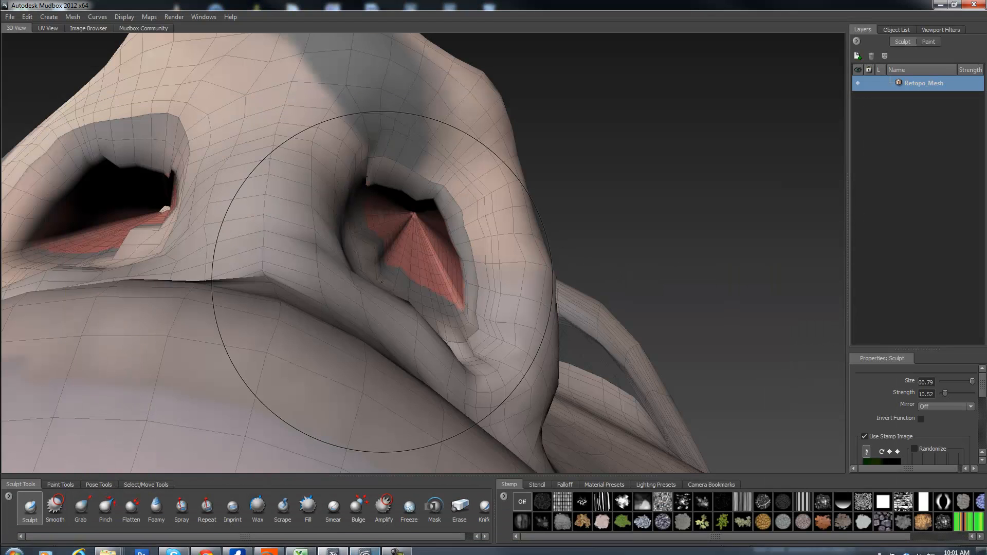
scroll(394, 295, down, 1)
key(ctrl+o)
click(494, 295)
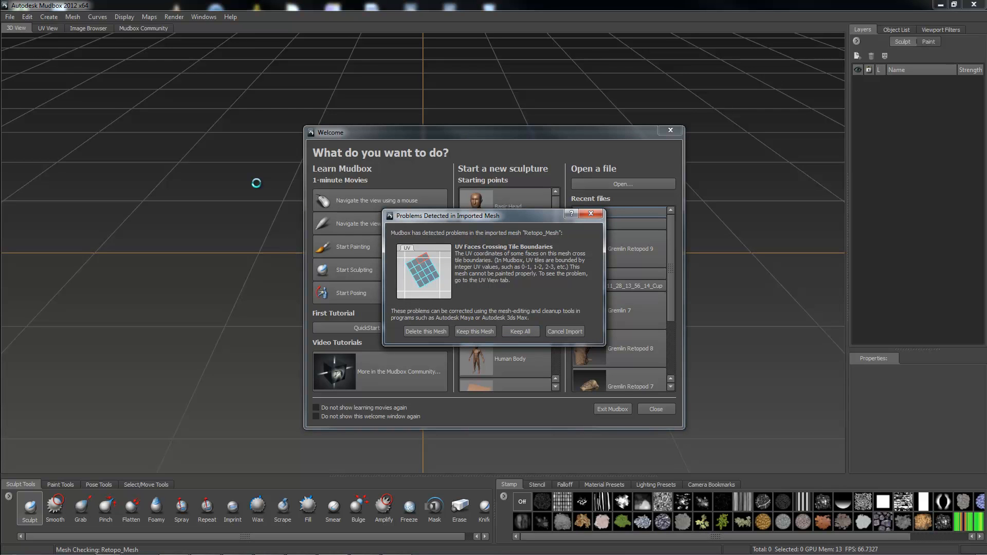
key(Escape)
key(Escape)
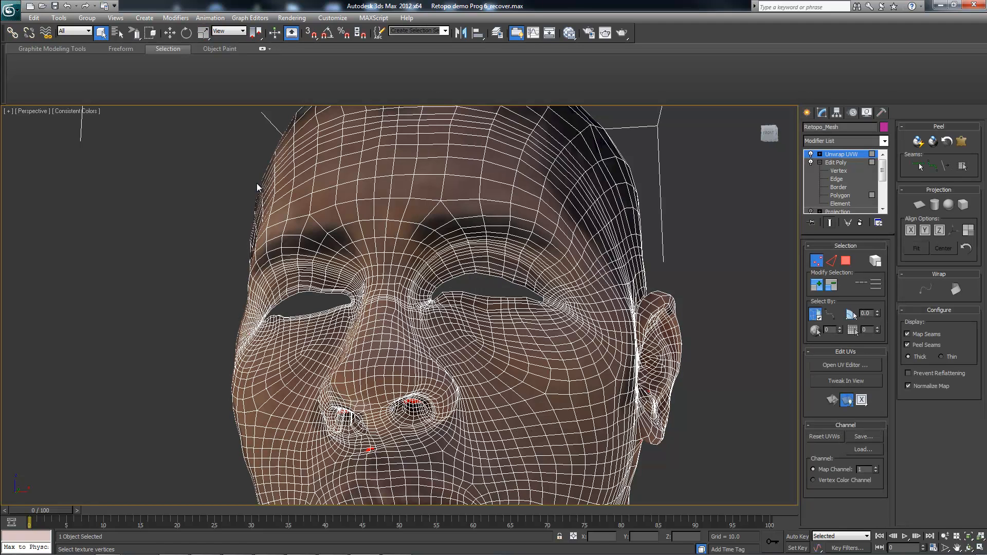
- Undo the head mesh's Unwrap UVW modifier, then reapply it outside polygon editing and open its UV layout for editing
key(ctrl+z)
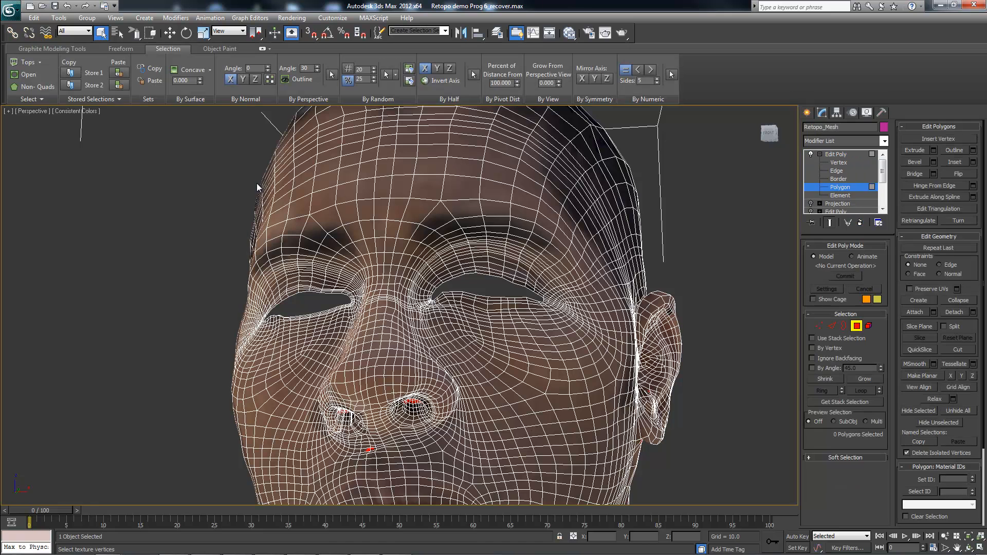
key(4)
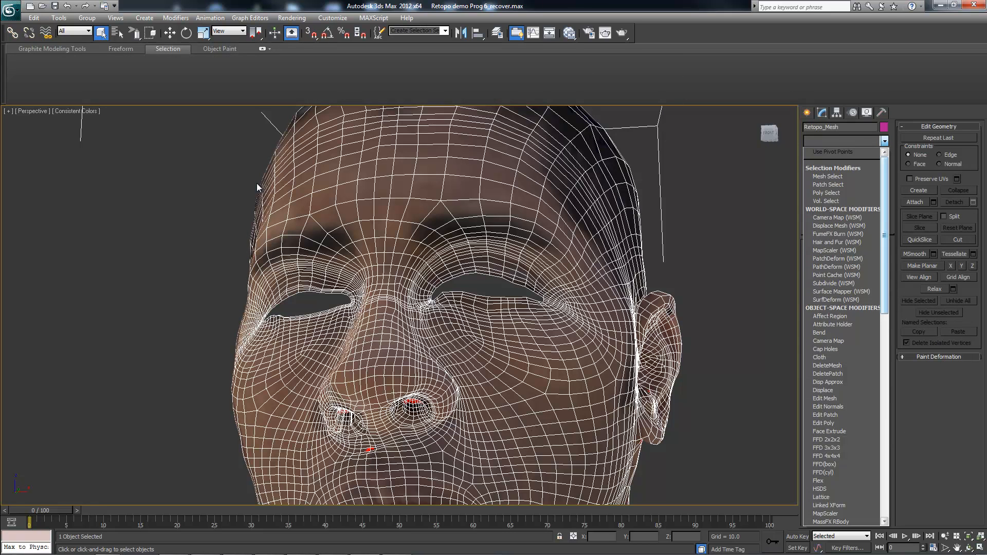
key(u)
key(Return)
key(ctrl+e)
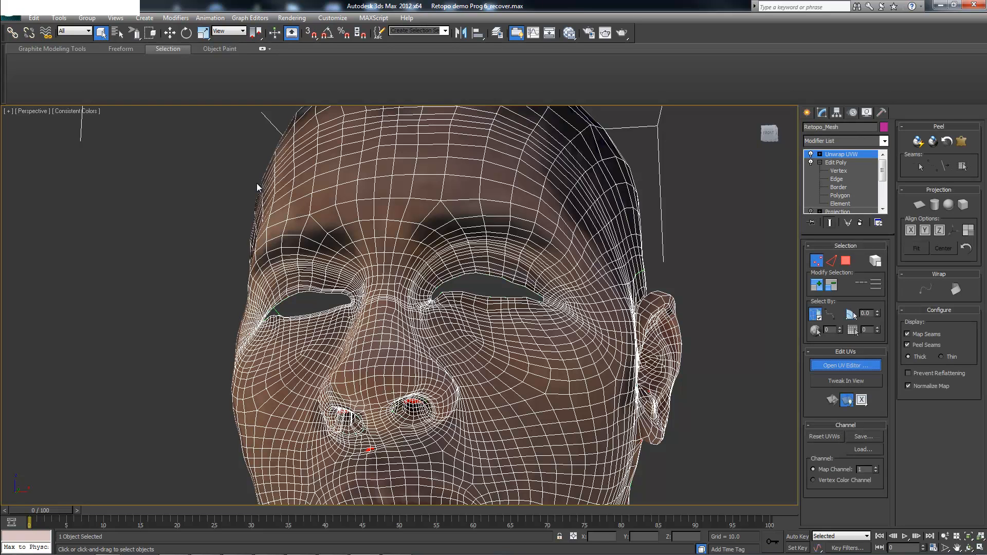
- Check the large head UV shell against the tile border, pull its protruding upper corner vertex inside the tile and close the UV editor
scroll(257, 183, down, 4)
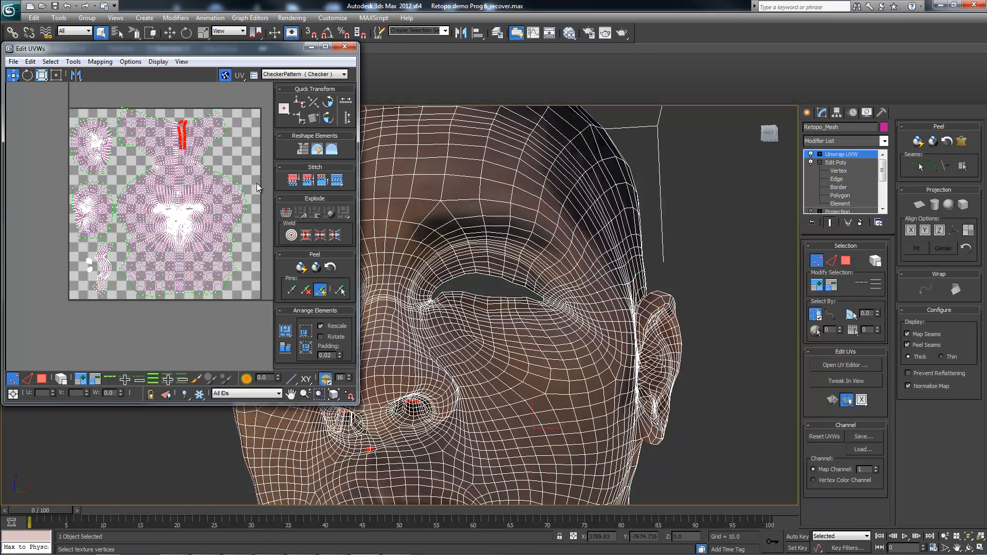
click(257, 183)
click(206, 190)
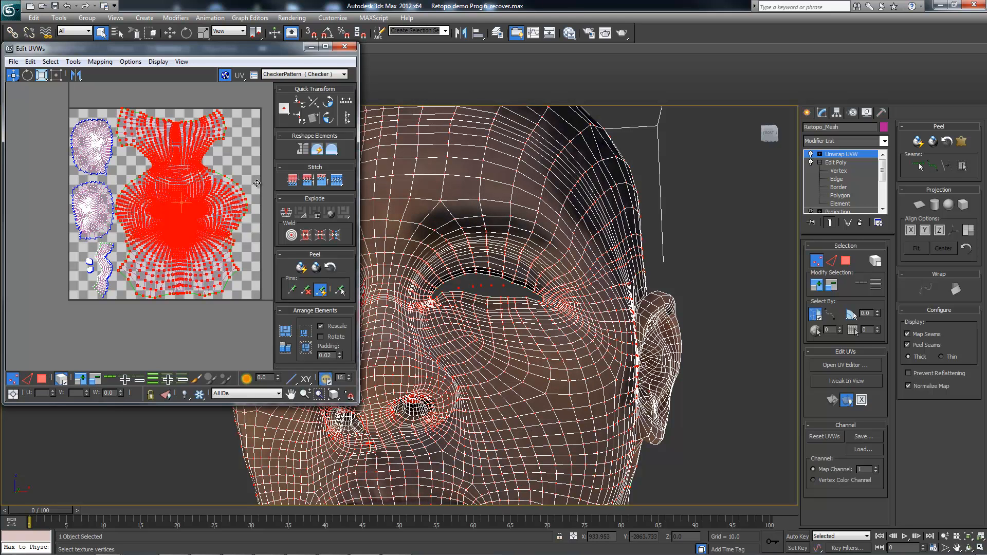
scroll(257, 184, up, 3)
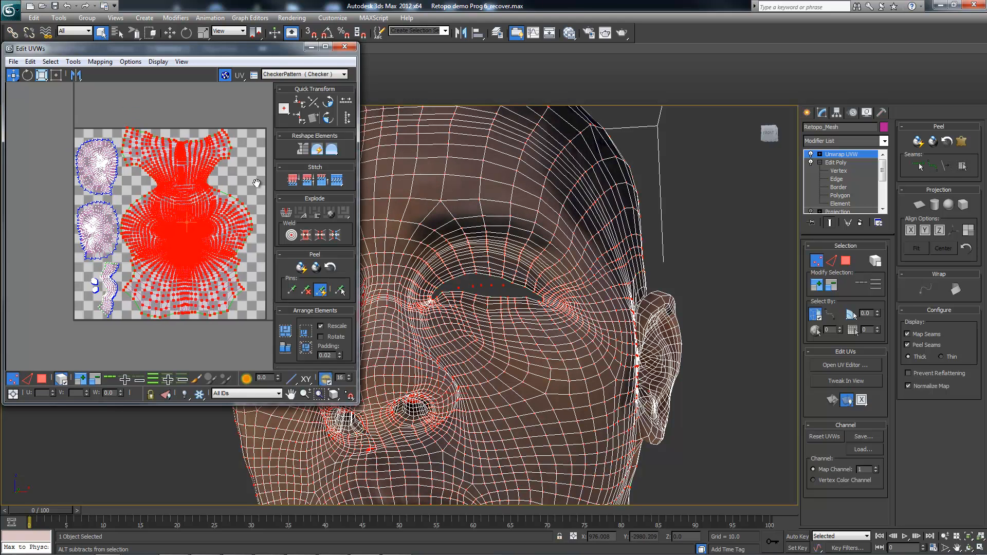
scroll(257, 183, down, 2)
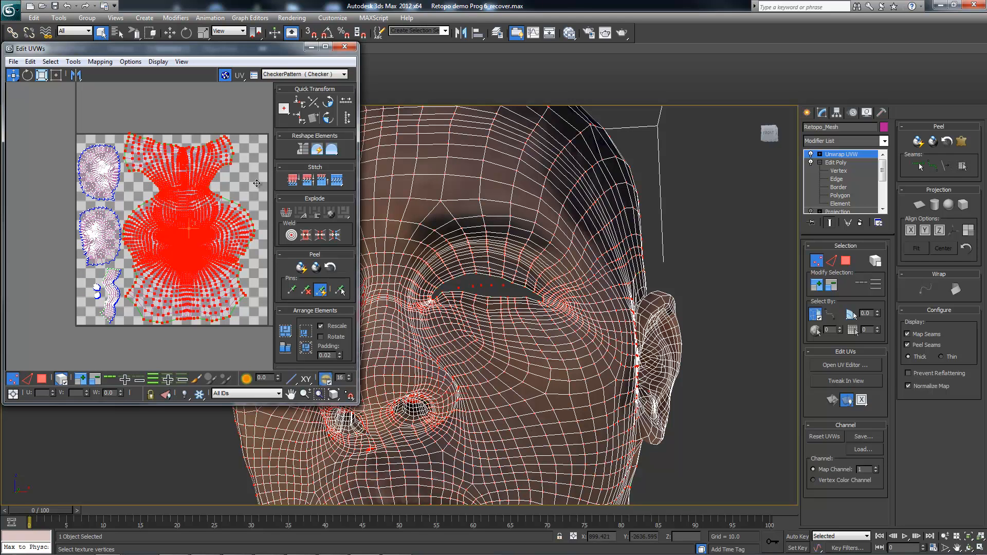
middle_drag(258, 184, 258, 209)
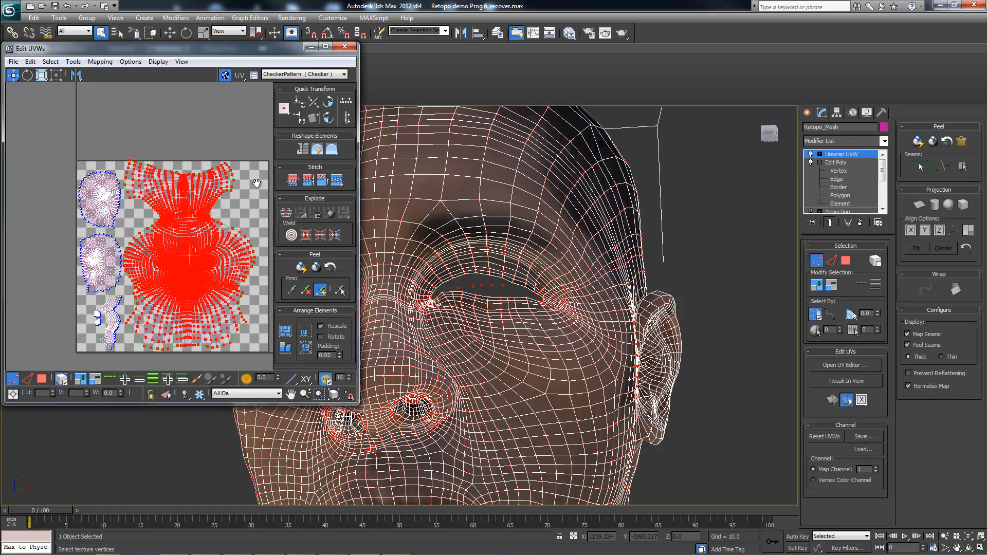
scroll(256, 183, up, 6)
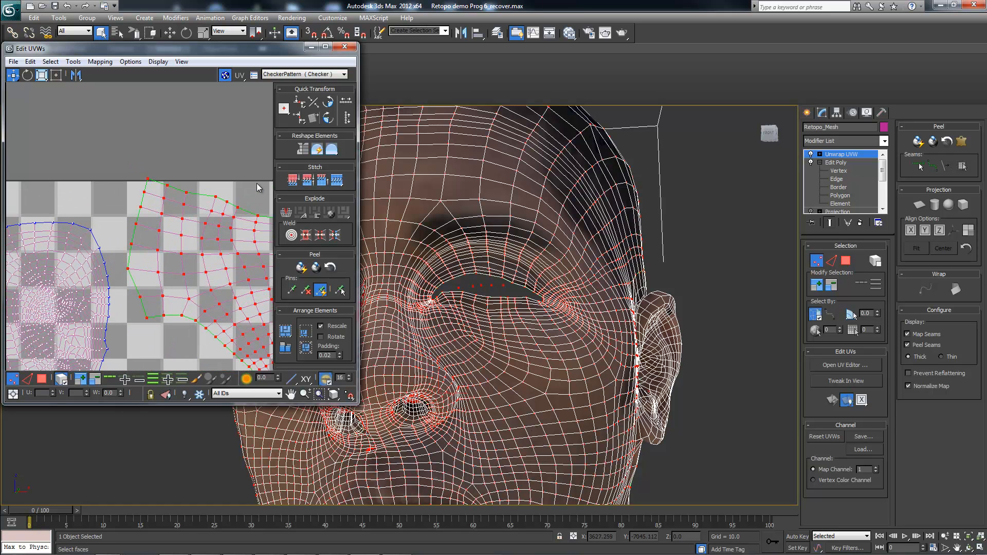
click(257, 183)
drag(140, 170, 152, 179)
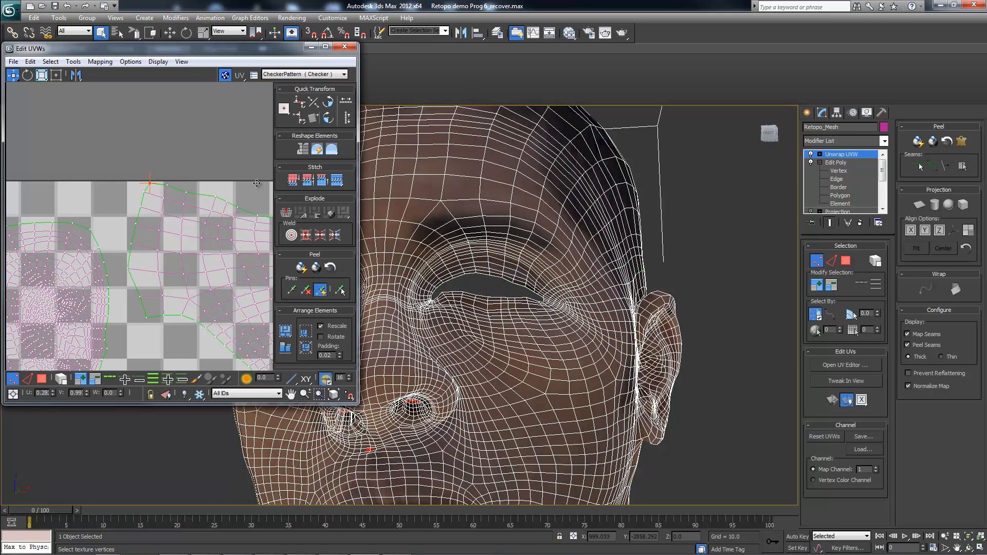
scroll(256, 183, down, 7)
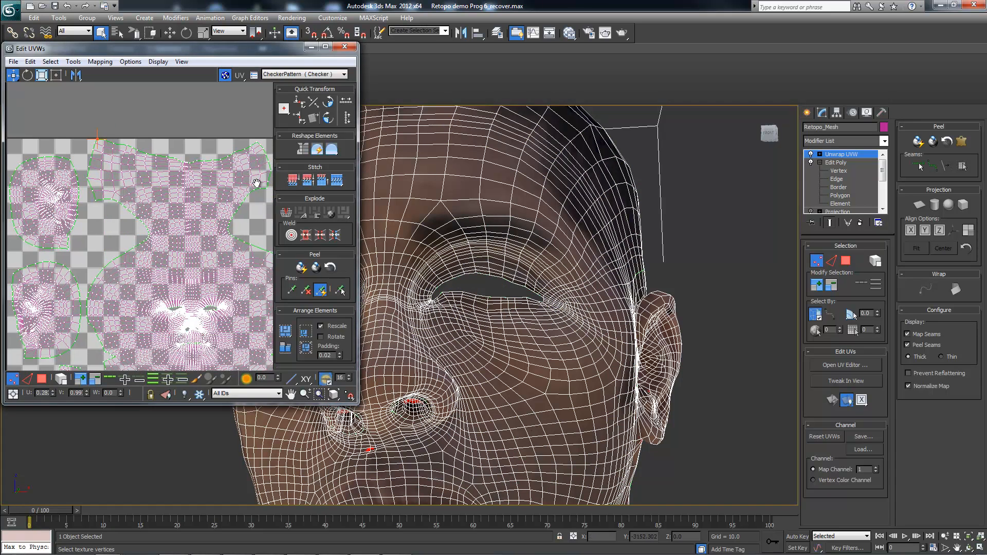
middle_drag(257, 183, 301, 174)
click(346, 47)
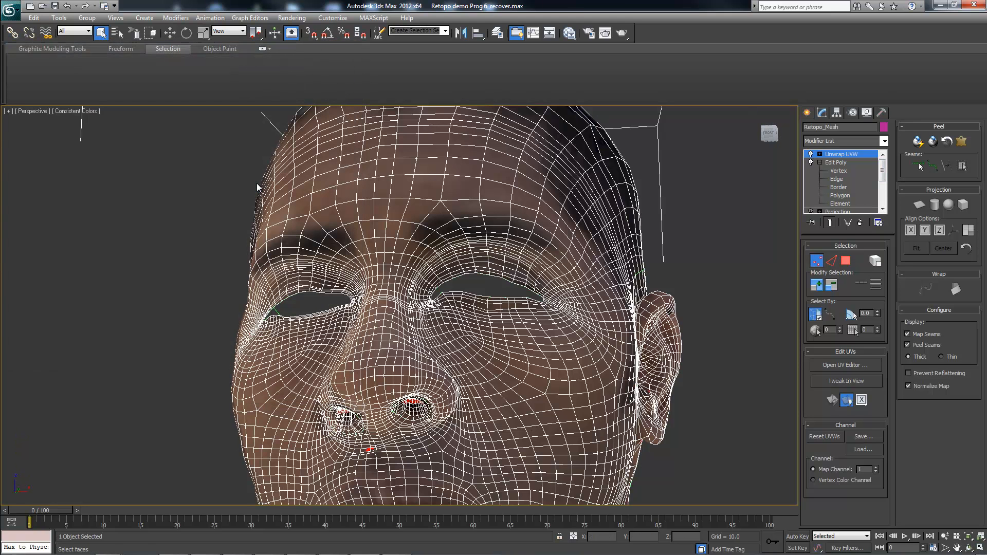
- Export only the UV-corrected head mesh over the existing 3ds2MB FBX file, accepting the user-defined FBX export preset
click(807, 112)
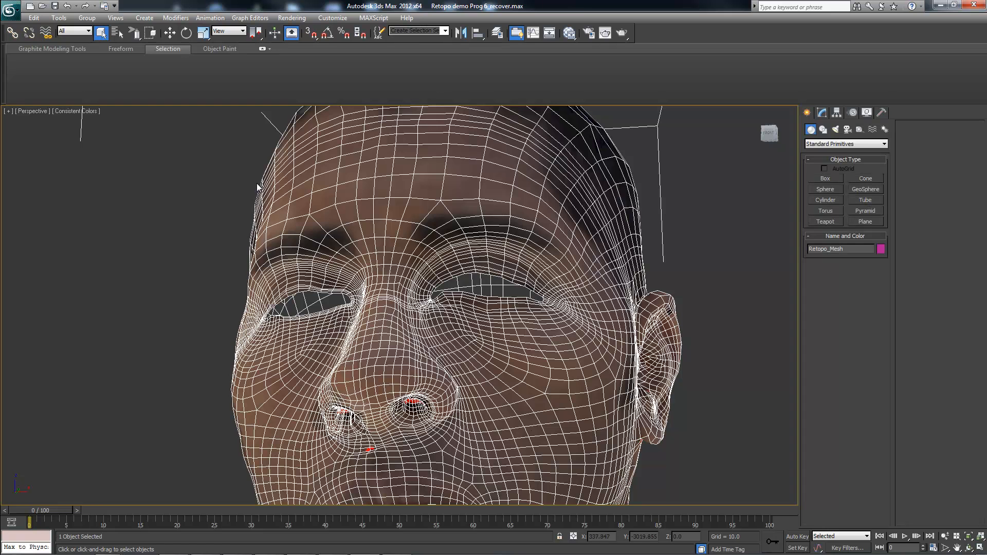
click(10, 10)
mouse_move(36, 169)
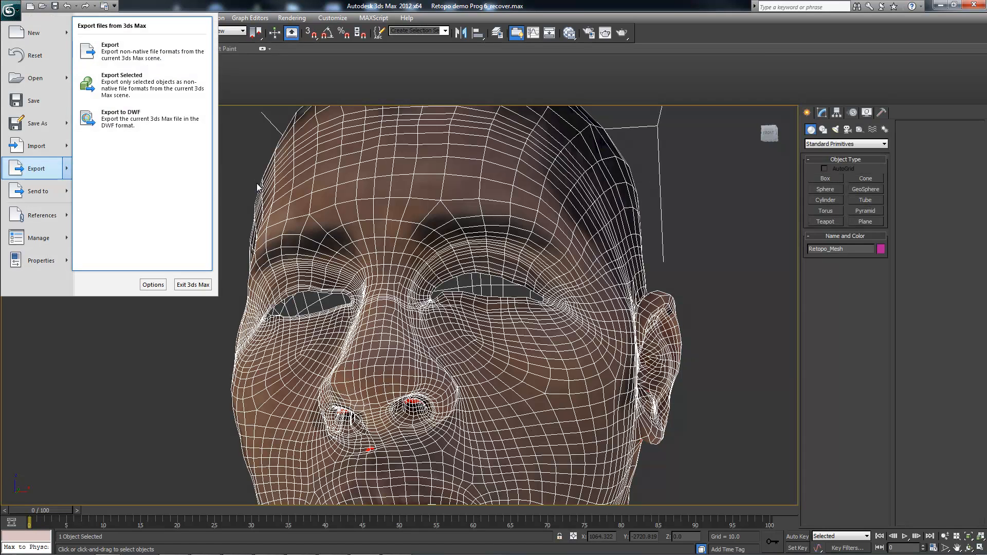
click(139, 82)
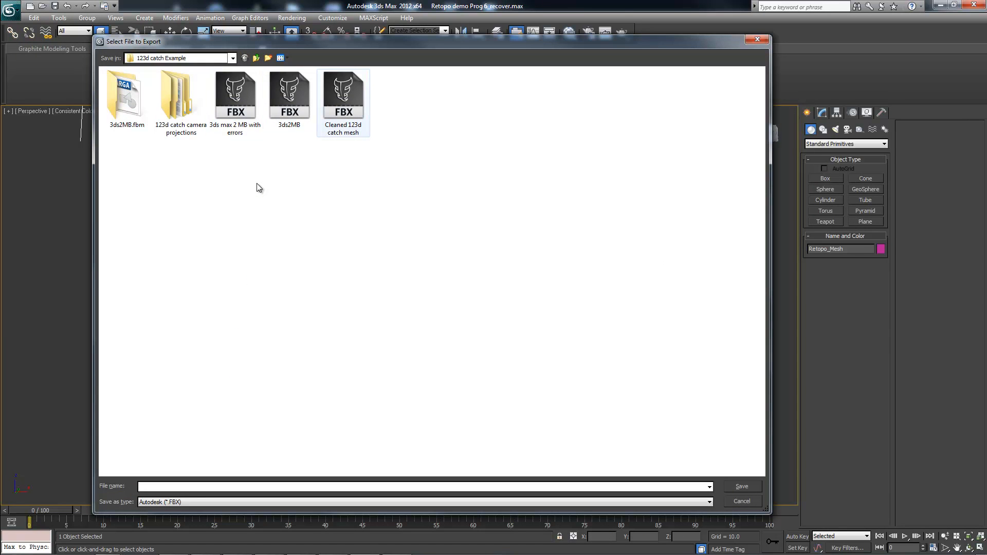
click(290, 98)
click(743, 487)
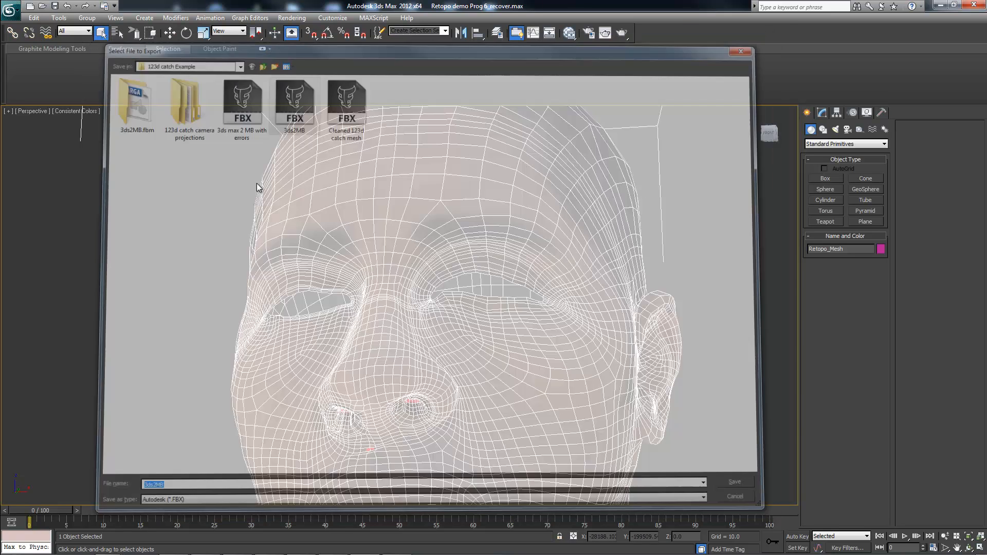
key(Return)
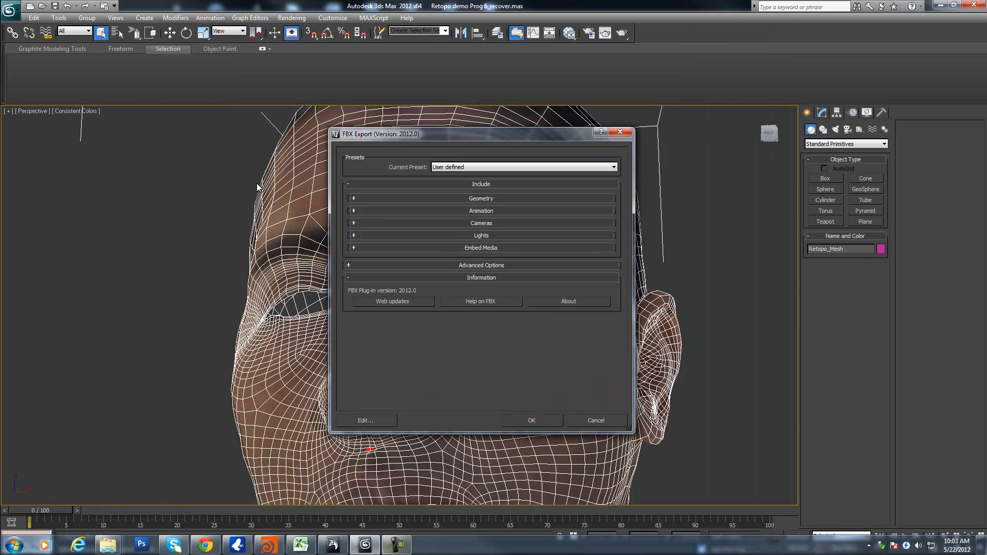
key(Return)
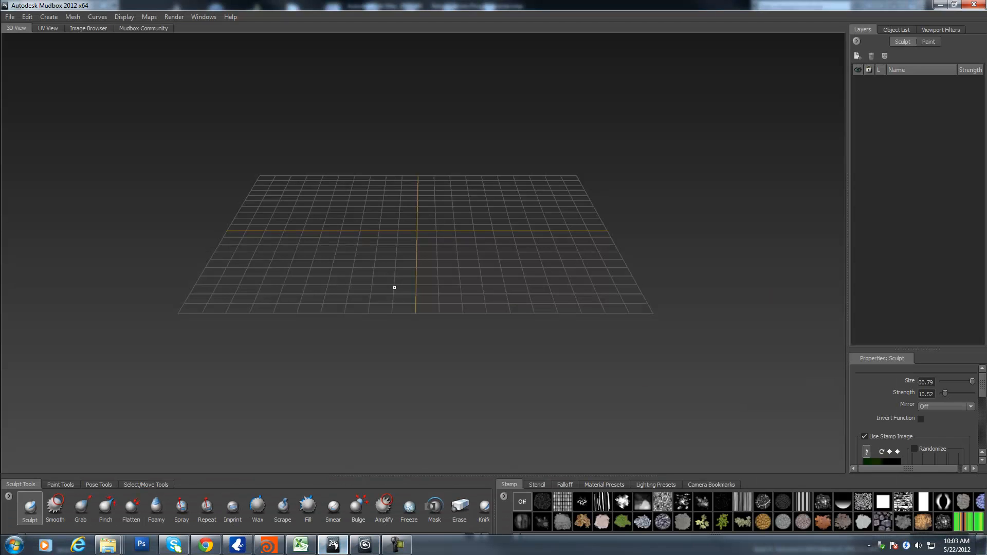
- Switch to Mudbox, open the 3ds2MB FBX file and frame the imported head mesh
key(alt+f)
key(Down)
key(Return)
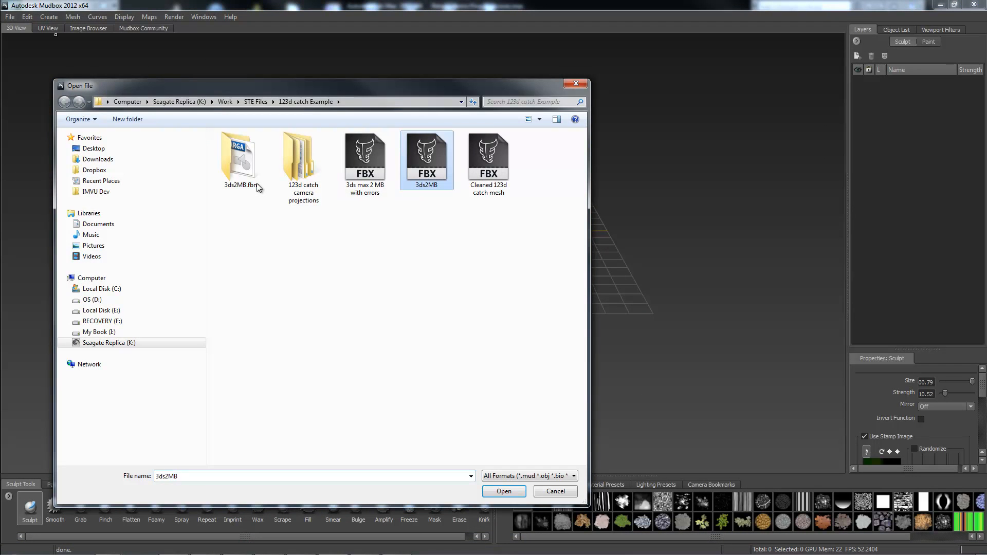
key(Return)
key(Return)
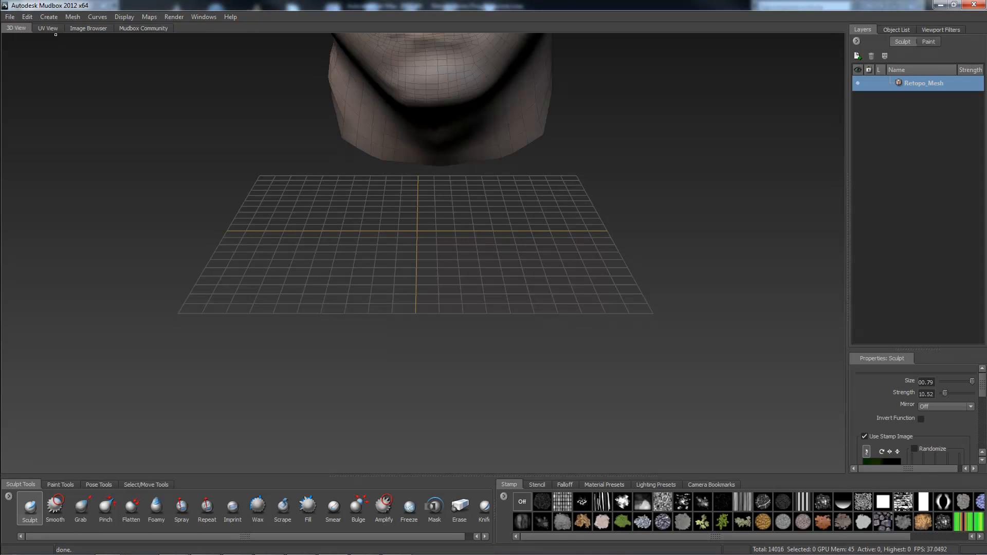
key(f)
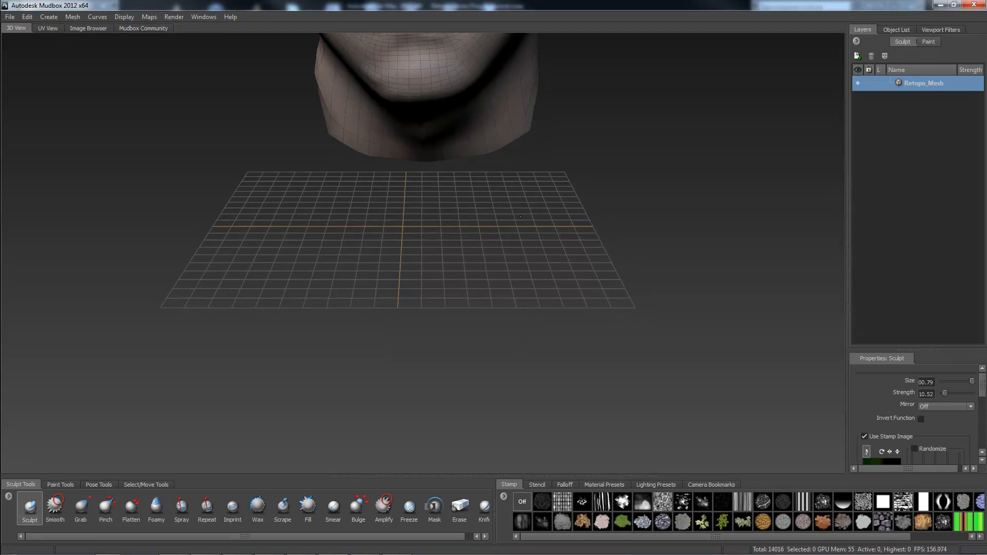
- Examine the imported head from the front and side, both with and without its wireframe
alt+middle_drag(582, 340, 571, 334)
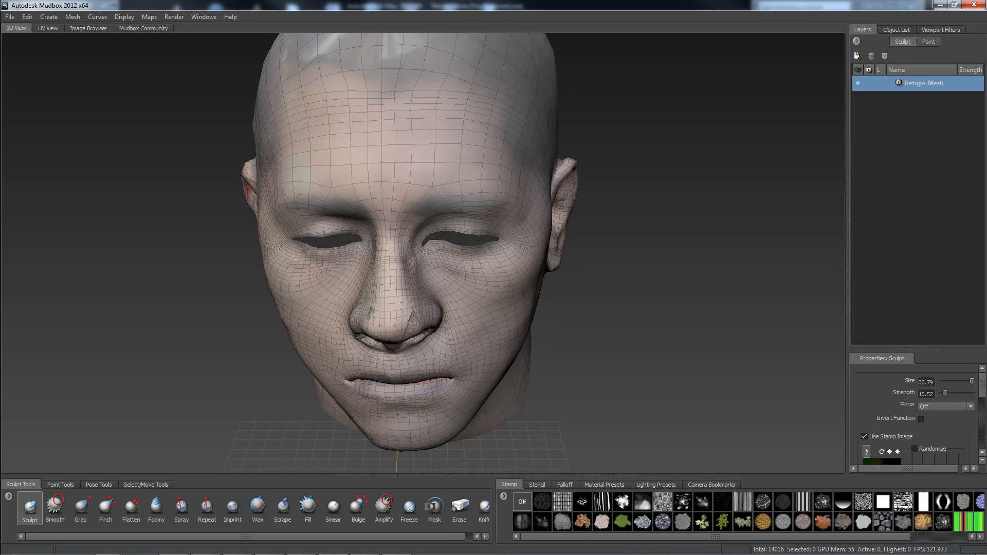
alt+middle_drag(569, 372, 555, 376)
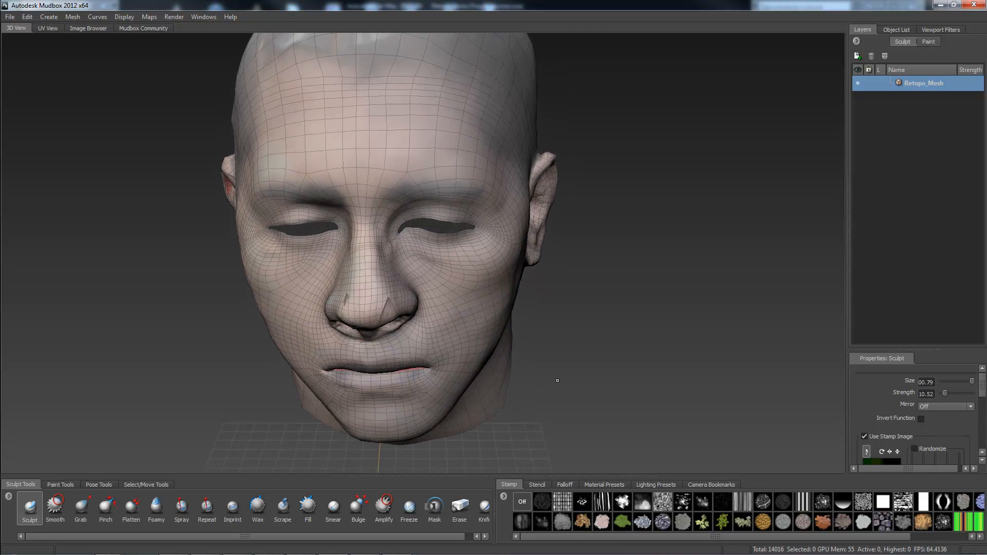
alt+drag(557, 381, 473, 323)
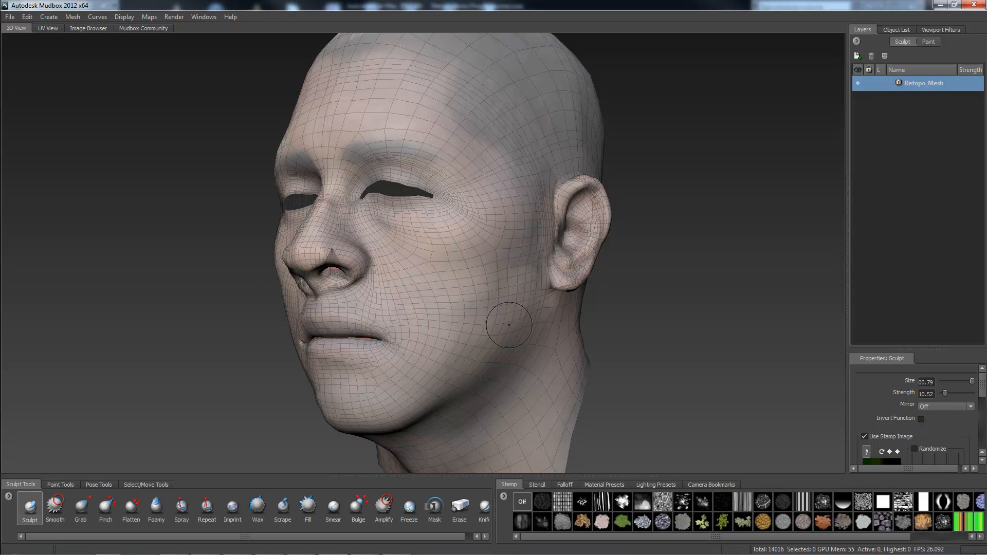
key(w)
mouse_move(630, 307)
alt+mouse_down()
mouse_move(560, 304)
mouse_move(728, 298)
mouse_move(547, 311)
mouse_move(577, 312)
alt+mouse_up()
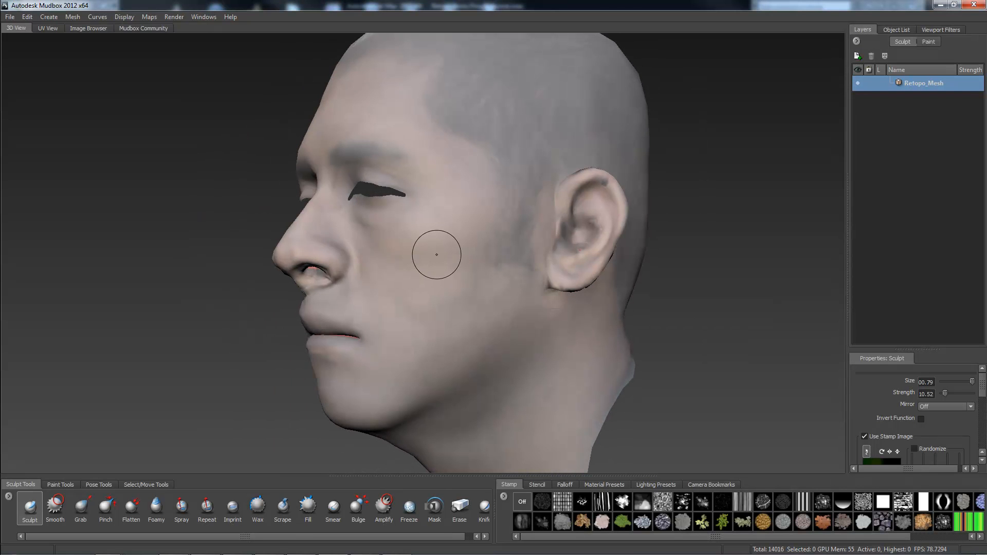
mouse_move(416, 262)
alt+mouse_down()
mouse_move(437, 206)
mouse_move(423, 159)
alt+mouse_up()
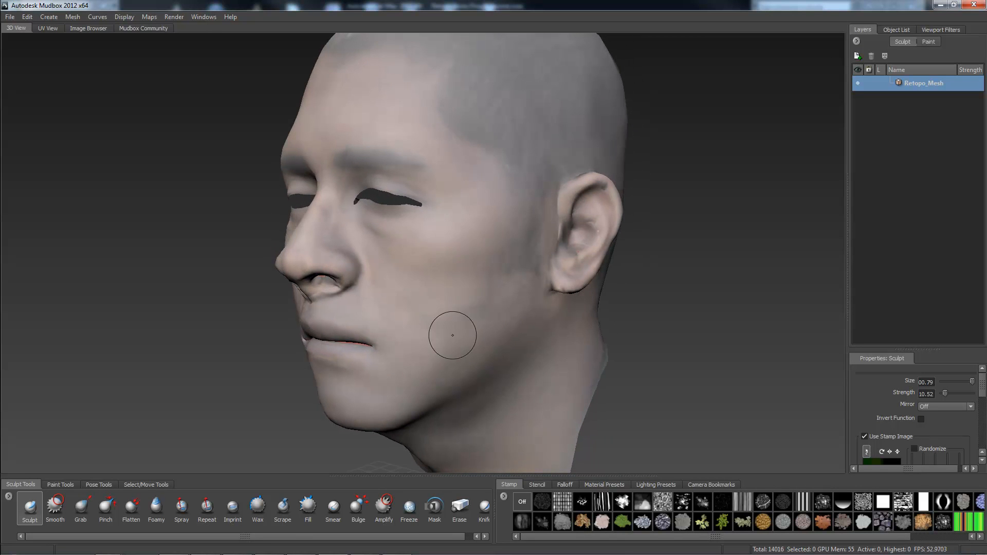
alt+drag(459, 326, 452, 298)
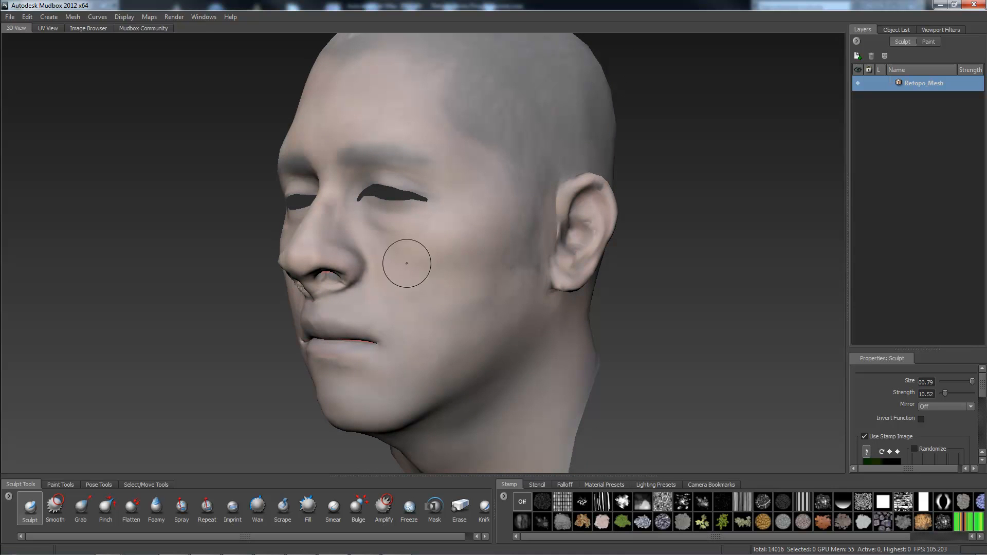
mouse_move(488, 258)
alt+mouse_down()
mouse_move(471, 278)
mouse_move(544, 284)
mouse_move(500, 273)
alt+mouse_up()
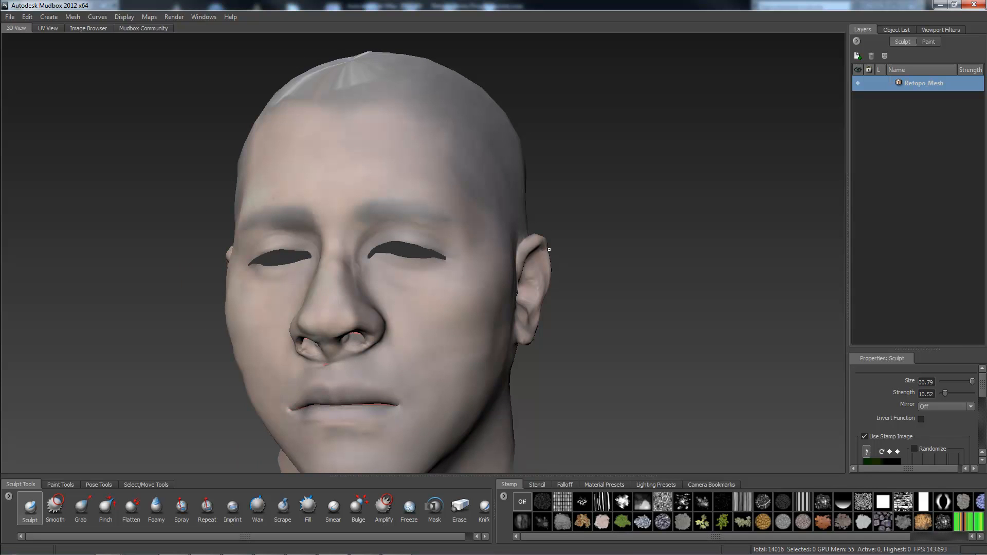
alt+drag(447, 246, 419, 254)
key(w)
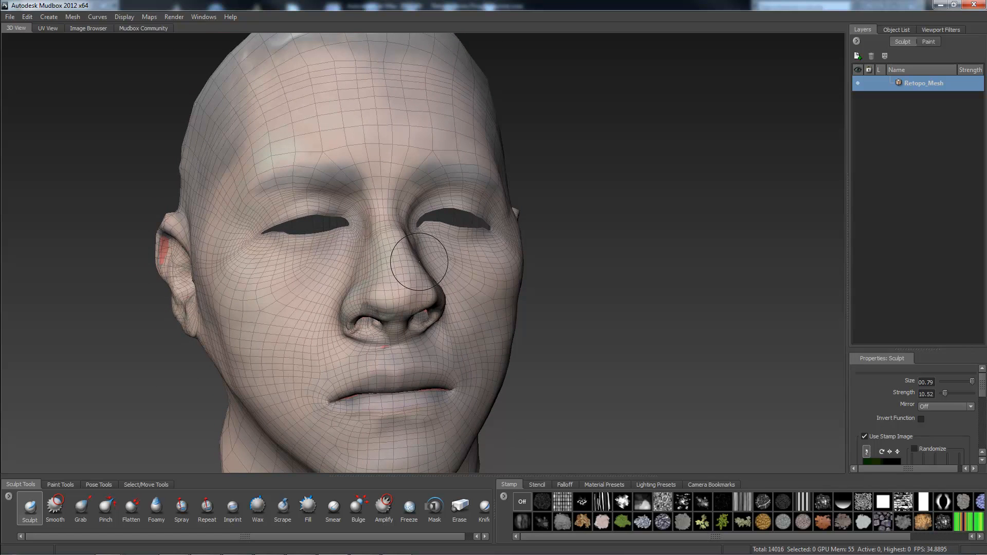
- Add a first subdivision level to the head mesh and set the Sculpt brush size to 22.29
alt+drag(470, 266, 647, 166)
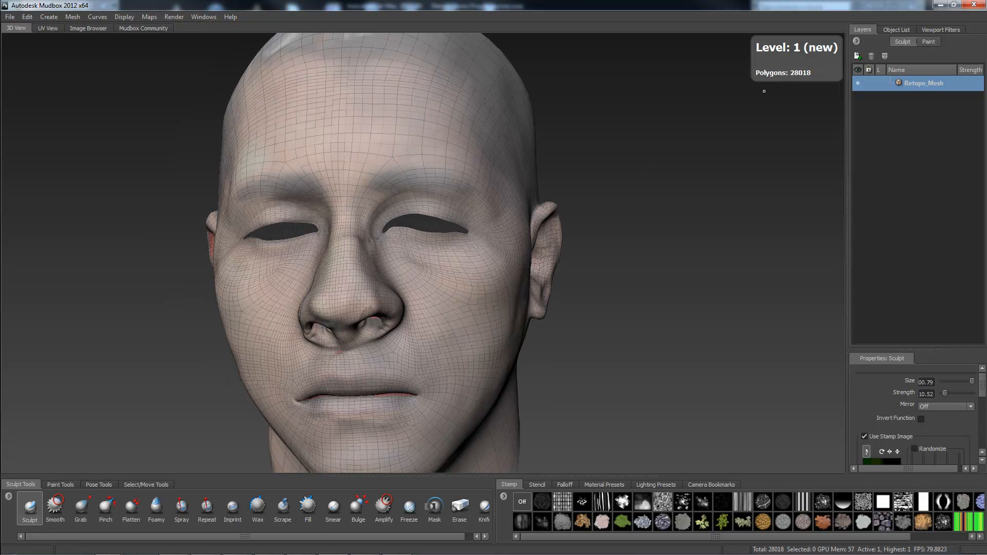
alt+drag(524, 179, 438, 192)
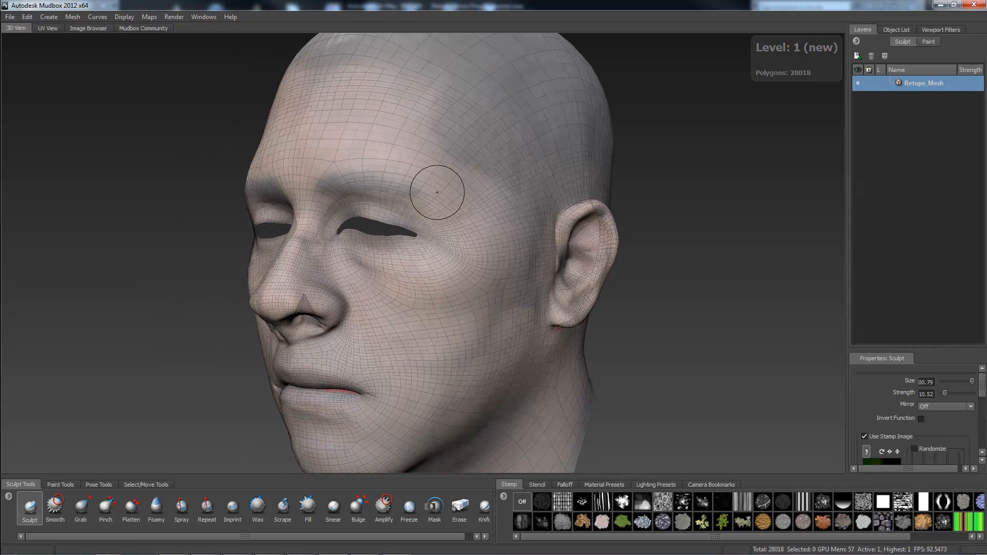
key(b)
mouse_move(407, 328)
mouse_down()
mouse_move(453, 328)
mouse_move(439, 327)
mouse_up()
- Smooth the subdivided head with brush strokes over the forehead and the side of the head
key(shift)
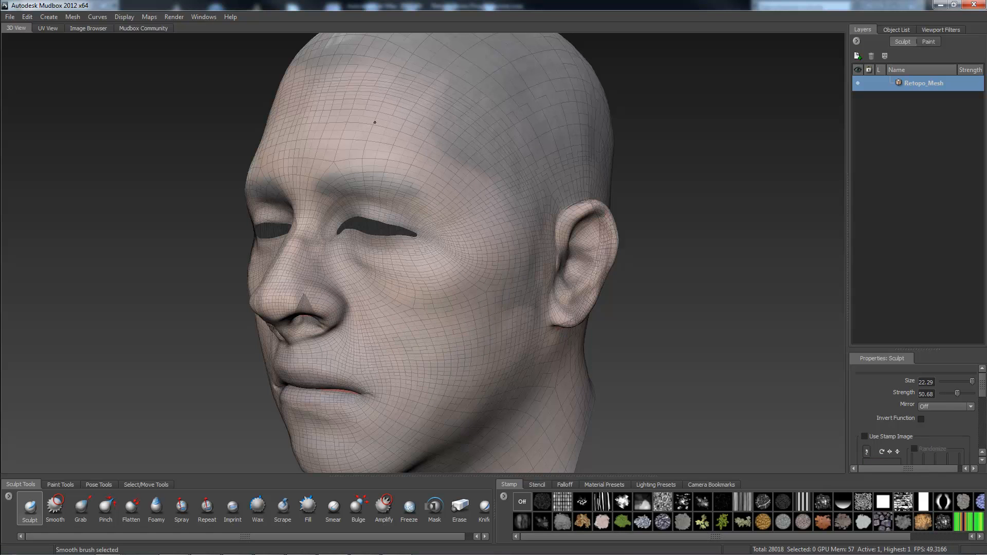
alt+shift+drag(302, 119, 399, 131)
mouse_move(256, 156)
alt+shift+mouse_down()
mouse_move(312, 139)
mouse_move(242, 199)
alt+shift+mouse_up()
alt+drag(300, 393, 309, 320)
alt+drag(224, 300, 343, 360)
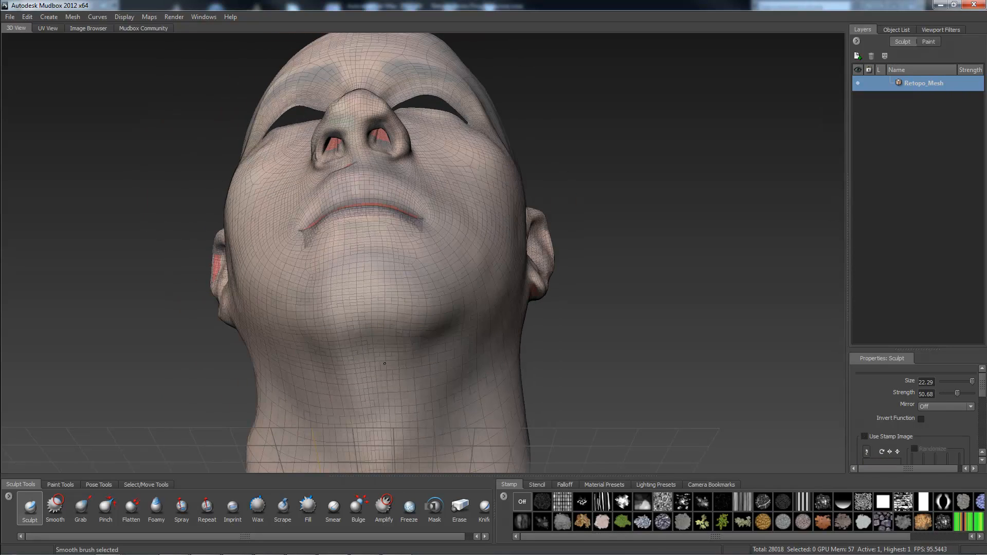
alt+drag(472, 319, 470, 417)
alt+drag(483, 126, 481, 231)
mouse_move(404, 239)
shift+mouse_down()
mouse_move(526, 222)
mouse_move(473, 195)
shift+mouse_up()
mouse_move(489, 198)
shift+mouse_down()
mouse_move(606, 305)
mouse_move(610, 178)
shift+mouse_up()
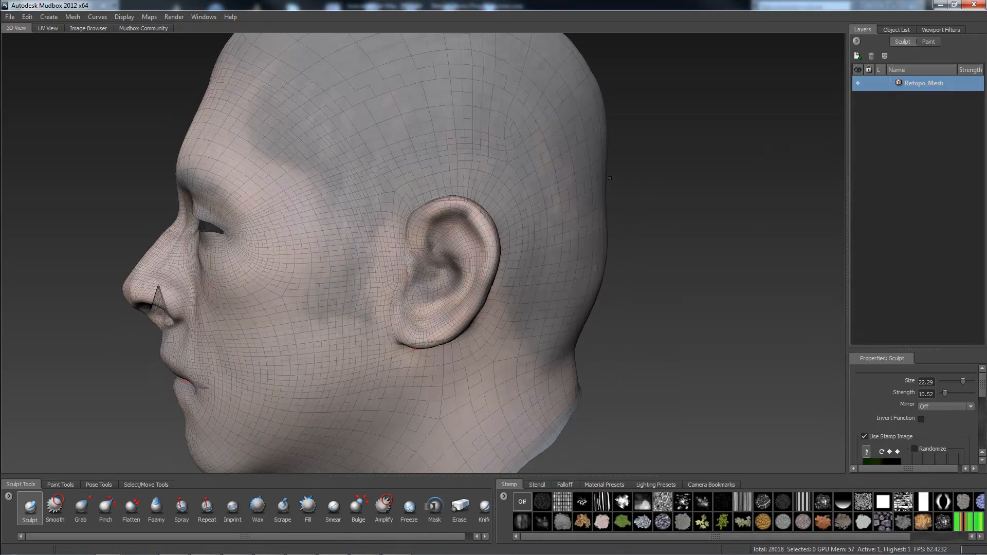